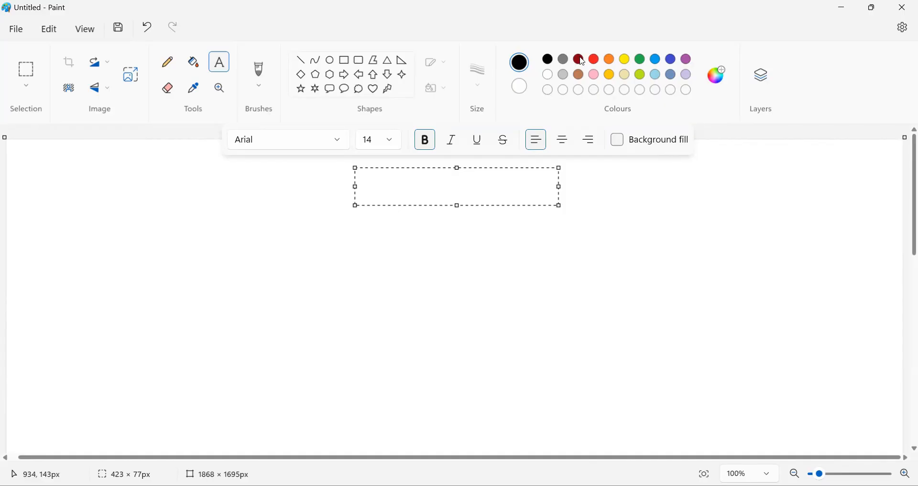
Write 'CloudWatch' in dark red near the top centre of the canvas
left_click(582, 60)
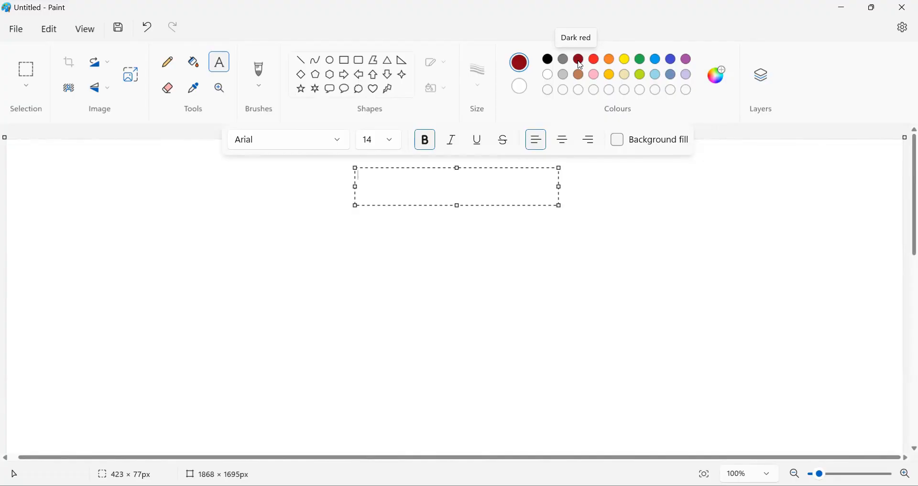
type("CloudWatch")
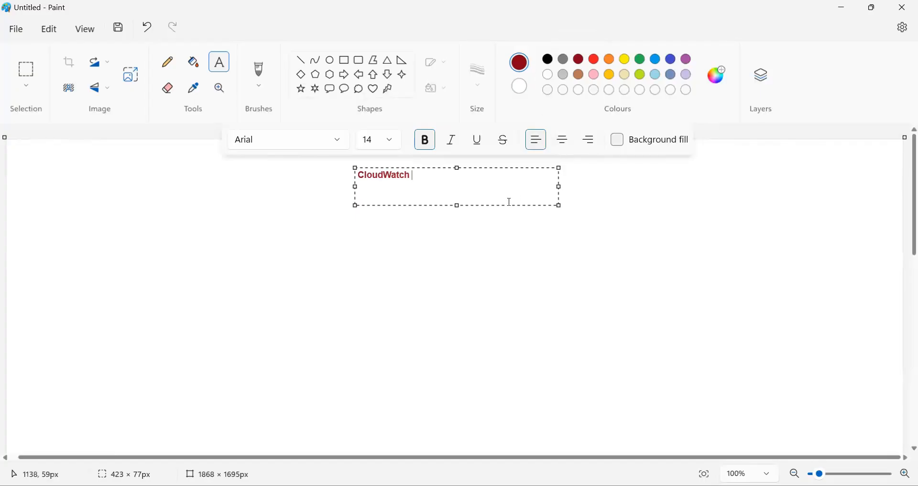
left_click(420, 254)
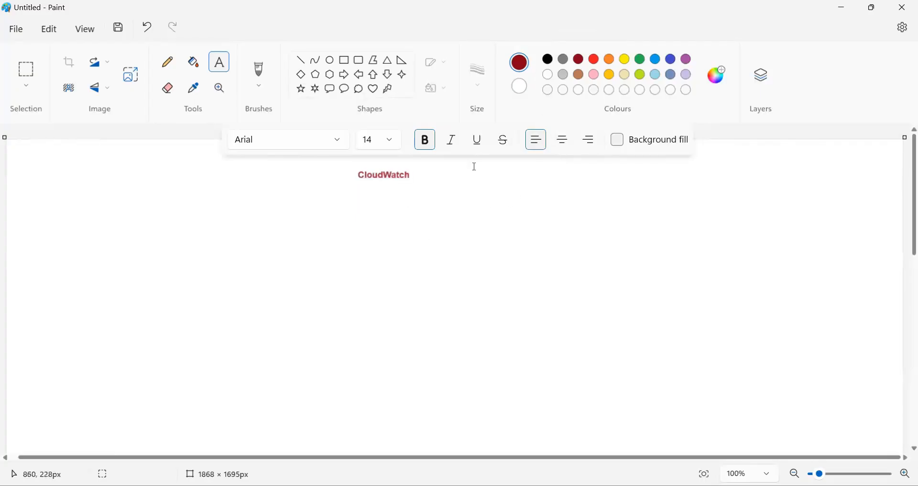
Frame the CloudWatch text with a dark red rounded rectangle
left_click(360, 61)
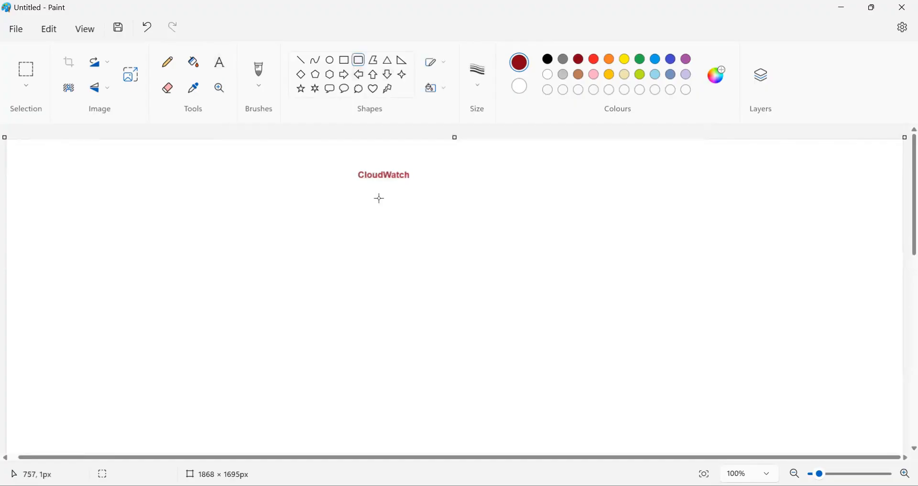
left_click_drag(352, 170, 418, 183)
left_click(404, 222)
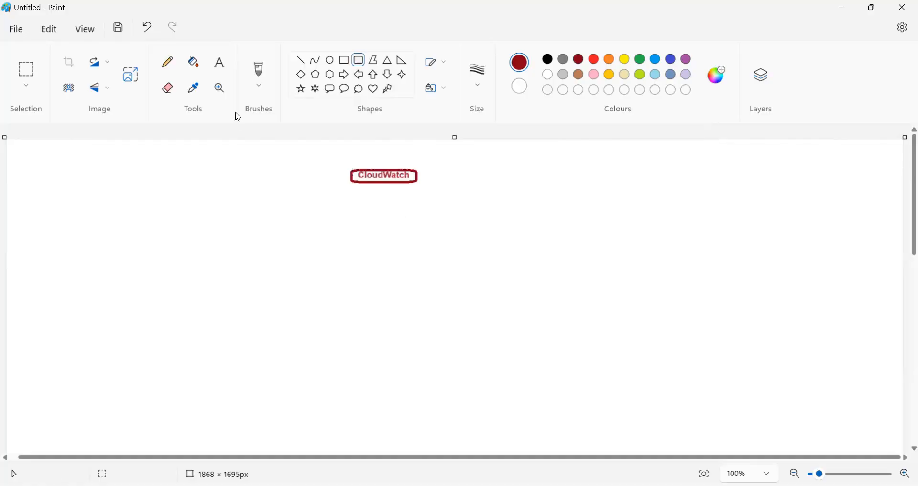
left_click(219, 63)
Add the heading 'Monitoring - AWS resource Performance' top-left, then switch to the browser's EC2 Instances tab
left_click_drag(14, 149, 344, 440)
type("Monitor")
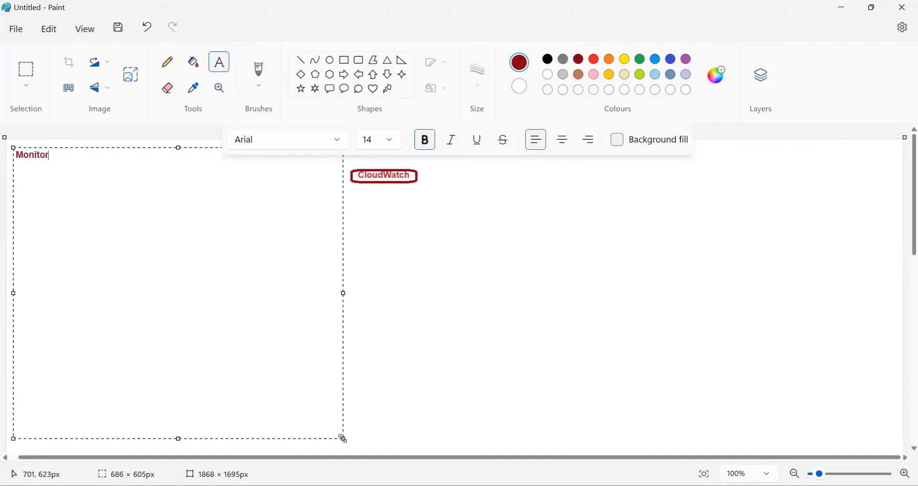
type("ing - AWS resour")
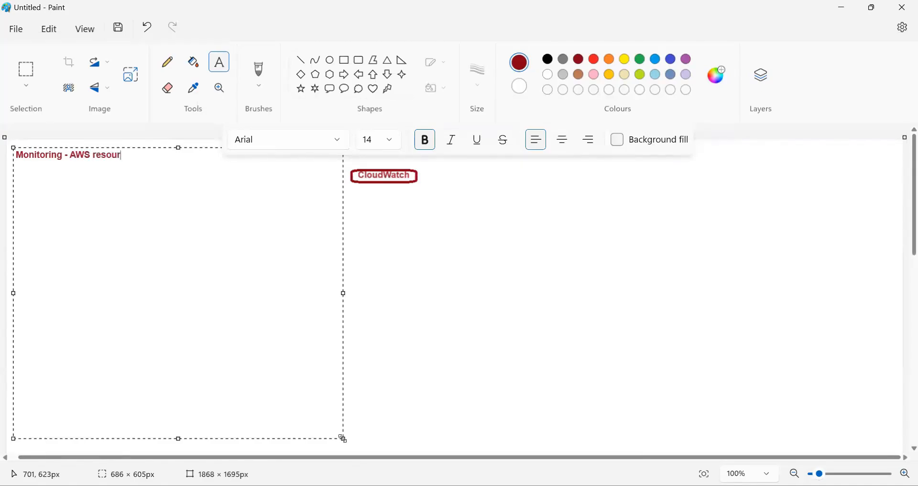
type("ce")
type("Performace")
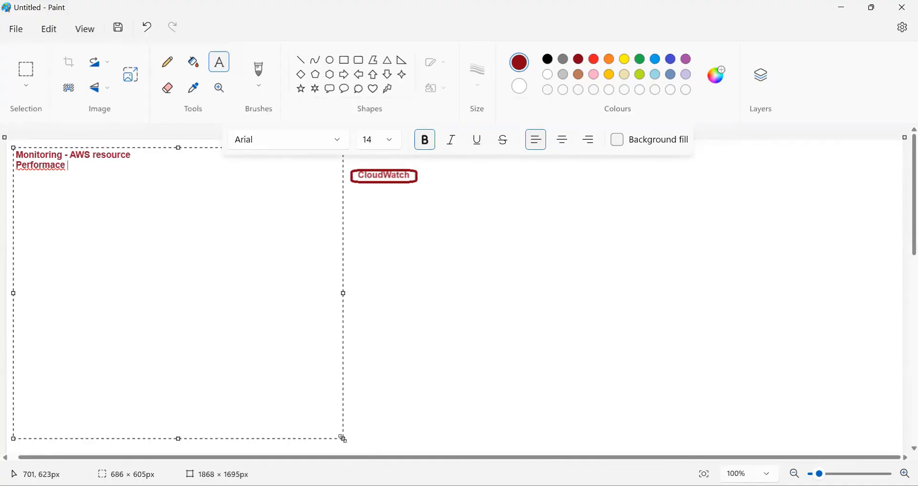
key("BackSpace")
key("BackSpace")
key("BackSpace")
key("BackSpace")
type("ance")
left_click(450, 303)
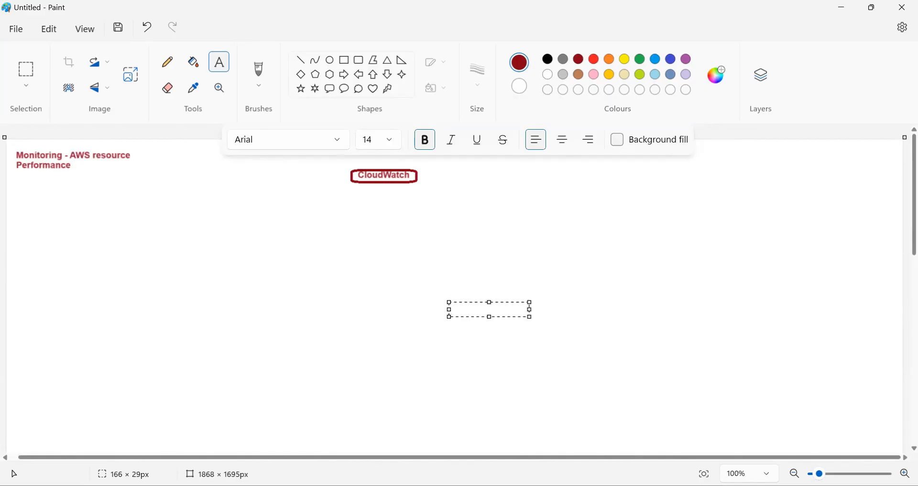
key("alt+Tab")
key("ctrl+Tab")
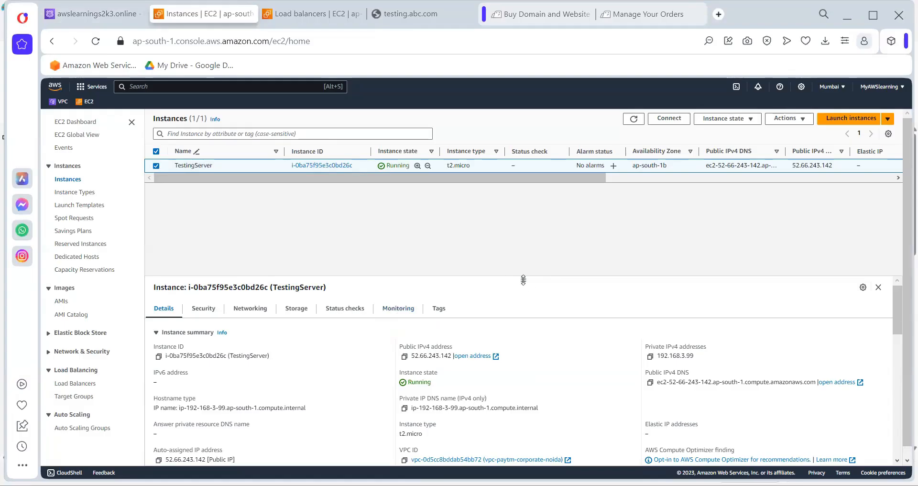
Raise the divider so the TestingServer details panel shows more fields, then return to Paint
left_click_drag(524, 280, 485, 184)
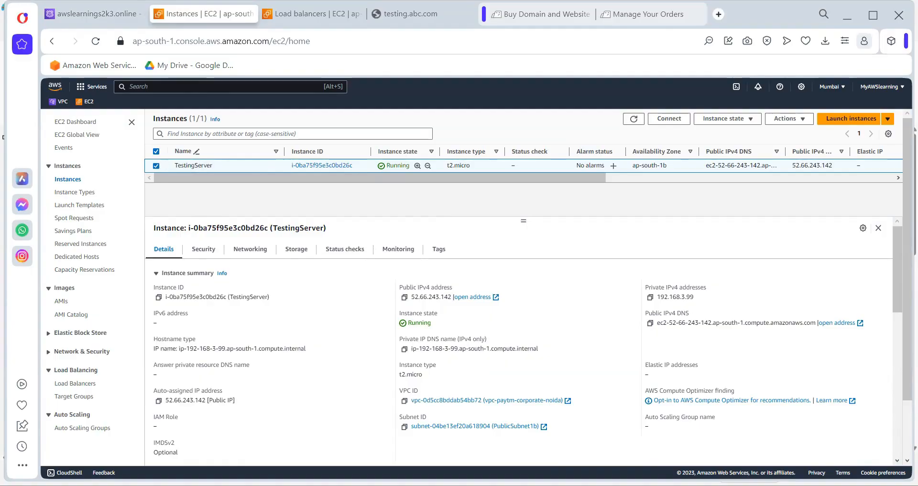
key("alt+Tab")
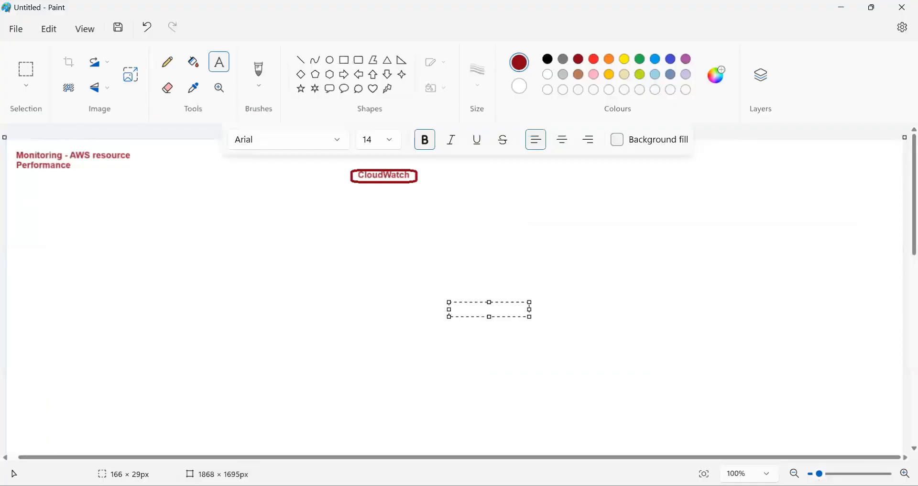
Paste a screenshot of the TestingServer instance panel below CloudWatch, centre-right
key("alt+Tab")
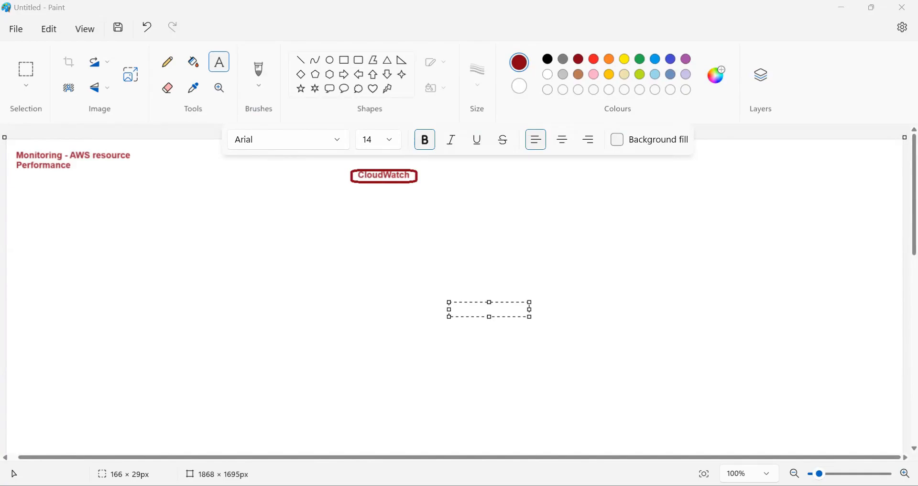
key("alt+Tab")
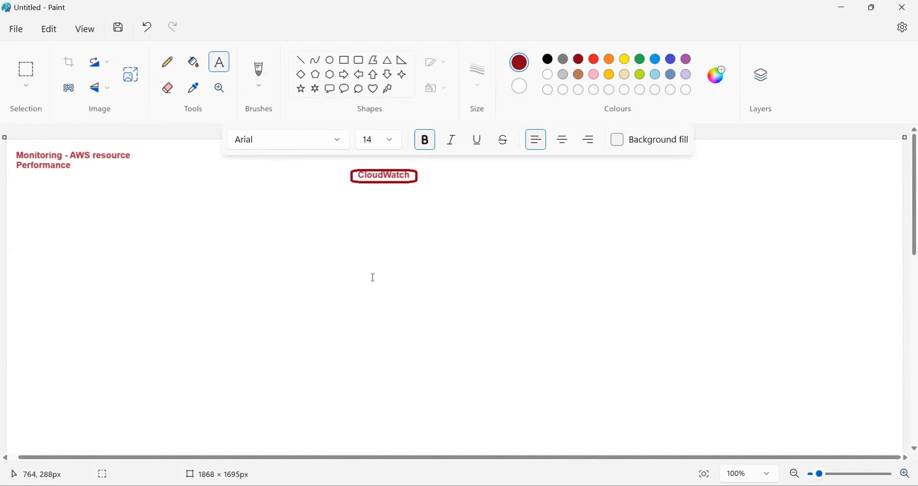
key("ctrl+v")
mouse_move(198, 230)
left_mouse_down()
mouse_move(510, 261)
mouse_move(542, 243)
left_mouse_up()
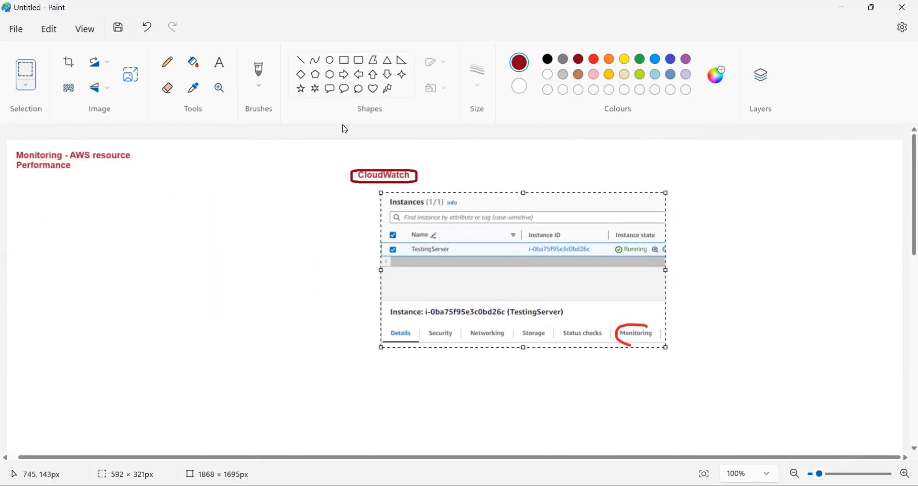
Circle the screenshot's Monitoring tab with a red ellipse, then go back to the browser
left_click(330, 61)
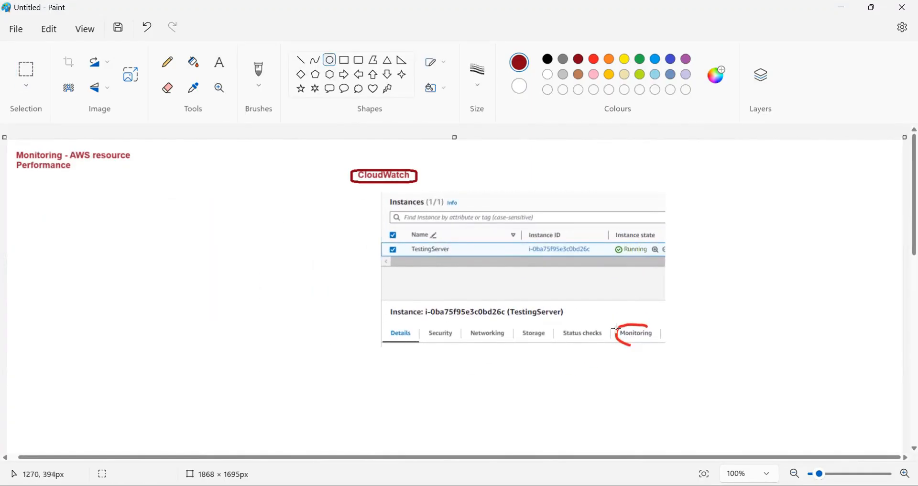
left_click_drag(618, 324, 655, 347)
left_click(632, 388)
key("ctrl+z")
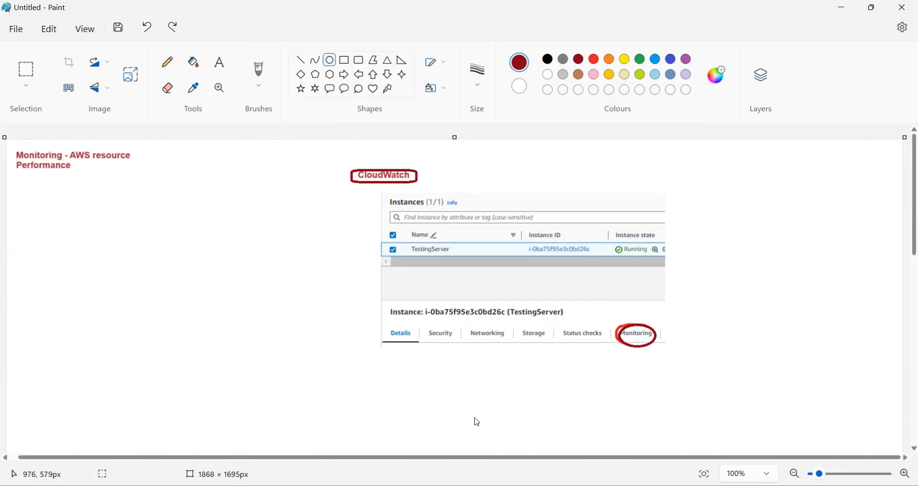
key("alt+Tab")
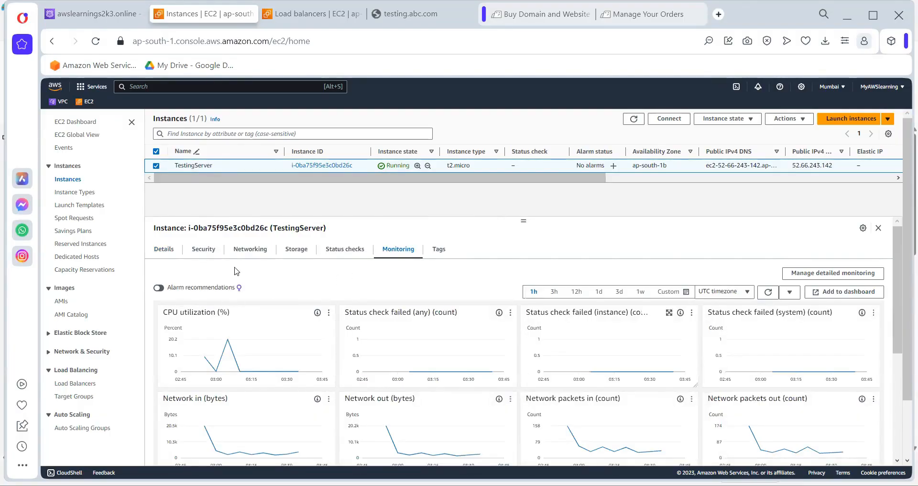
Scroll through TestingServer's monitoring charts, then switch to the Load balancers page showing appalb1
scroll(550, 368, "down", 3)
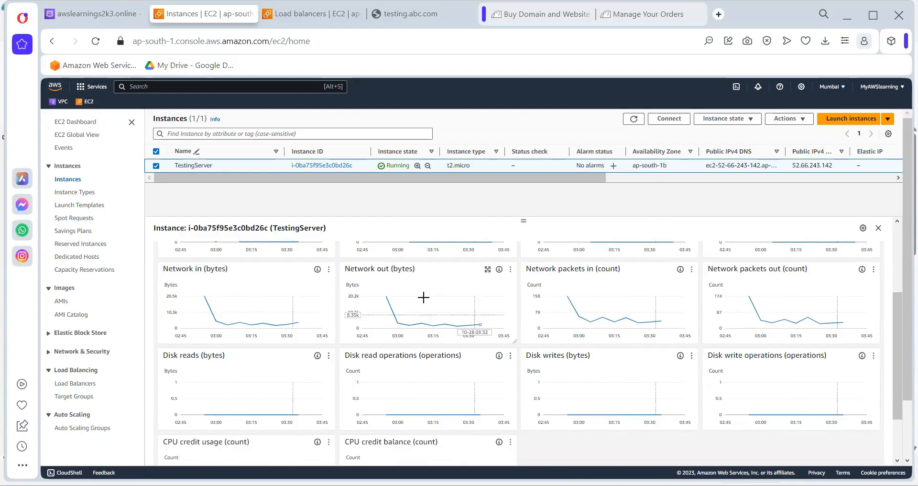
scroll(420, 306, "up", 1)
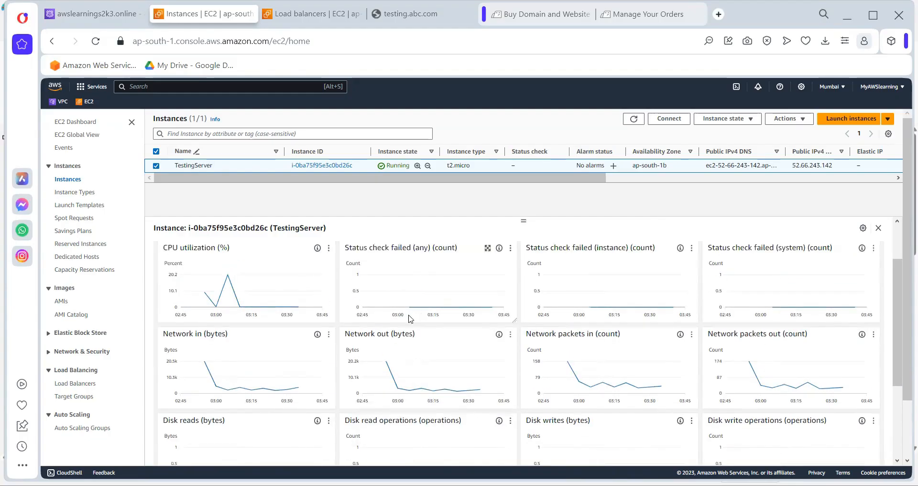
scroll(415, 315, "up", 1)
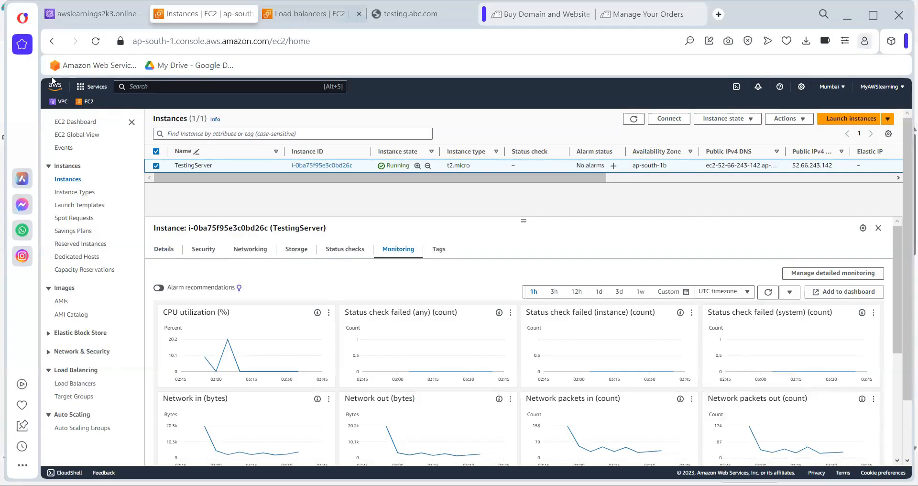
left_click(313, 14)
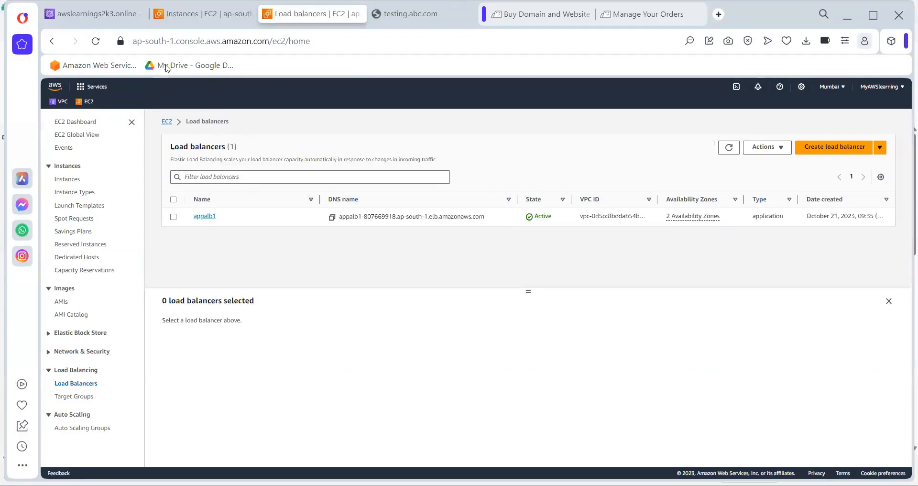
Search AWS services for 'cloudwatch' and open the CloudWatch Overview page
left_click(203, 87)
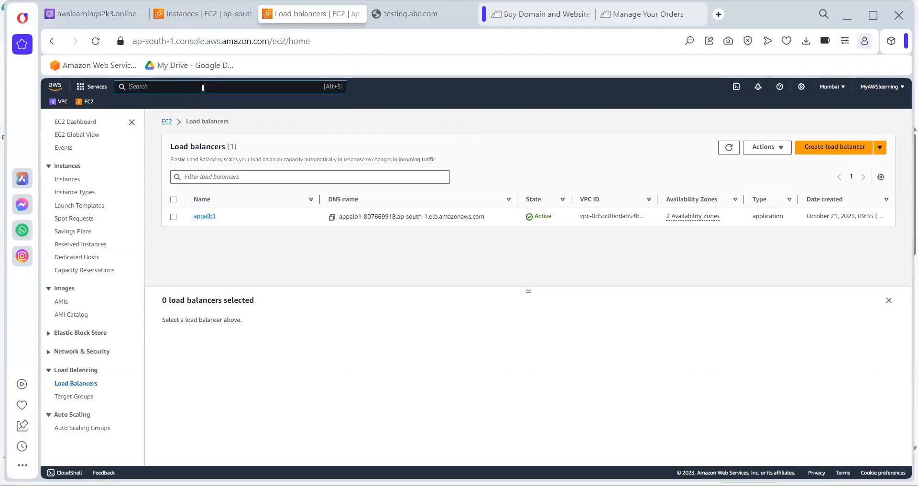
type("clouf")
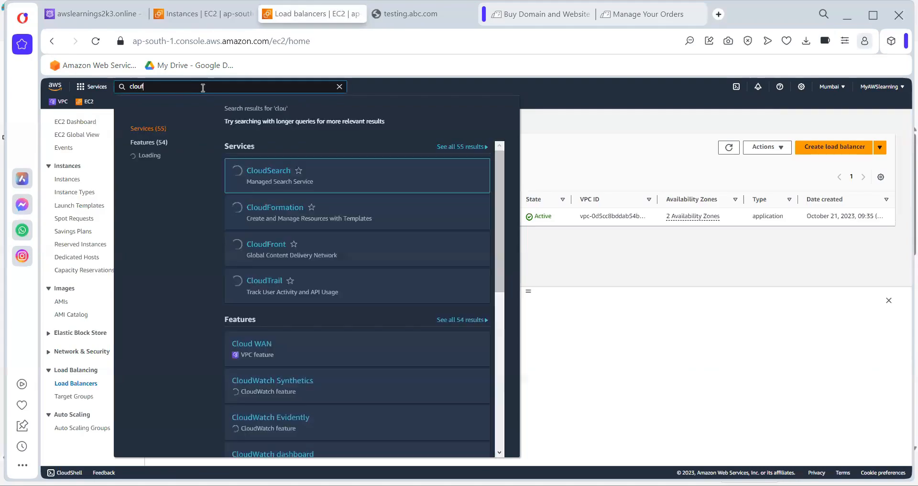
key("BackSpace")
type("d")
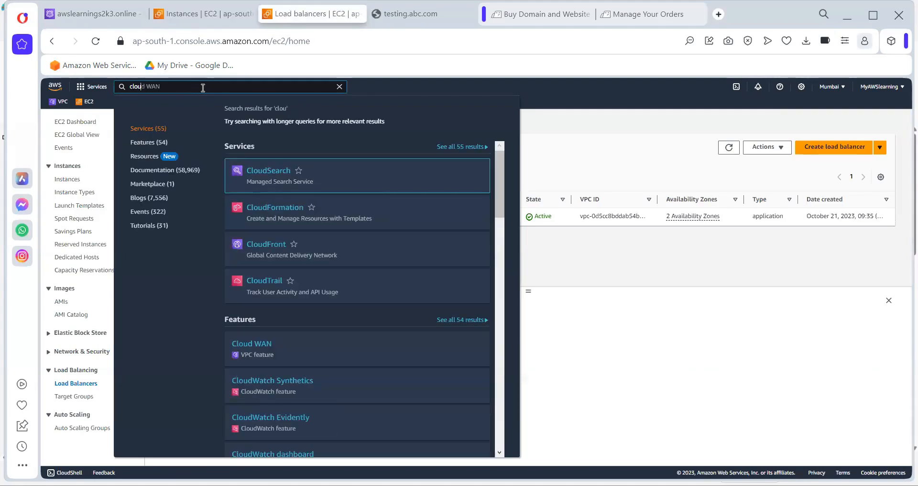
type("watch")
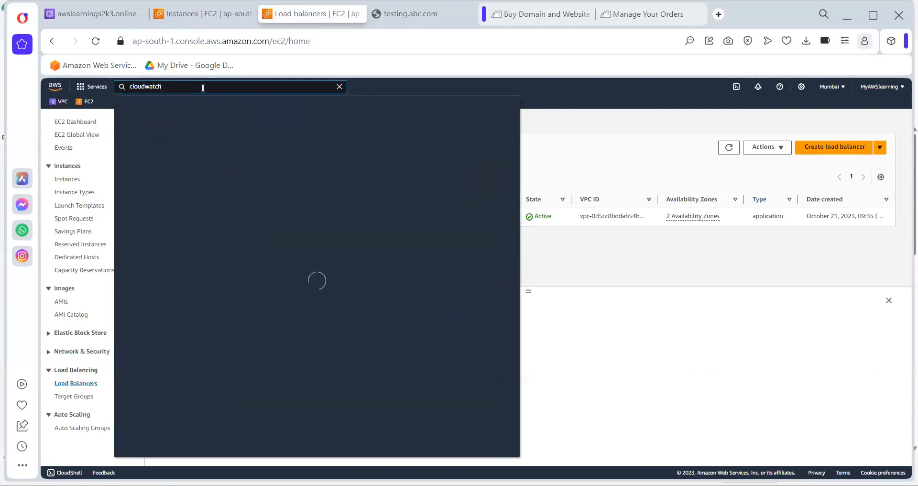
left_click(285, 172)
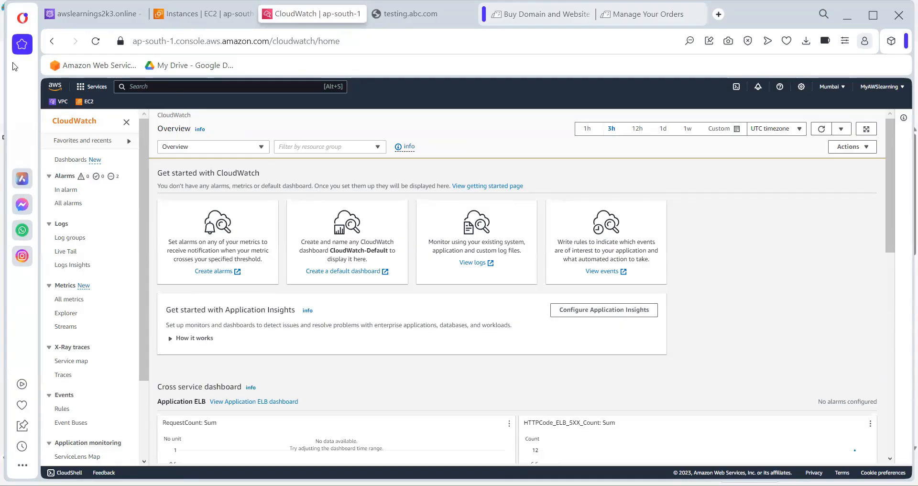
Search 'cloudwatch' again, dismiss the results, and open CloudWatch Dashboards, which lists none
left_click(175, 84)
type("cloudwatch")
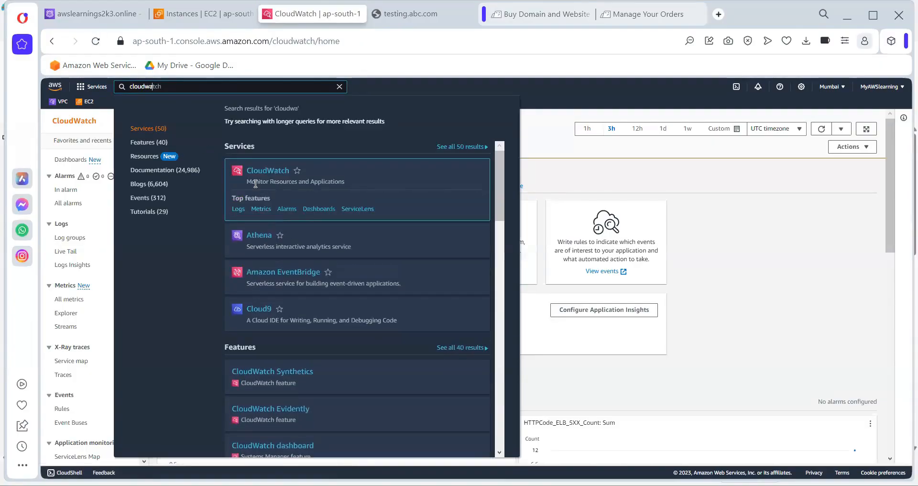
double_click(255, 181)
left_click(277, 181)
double_click(276, 180)
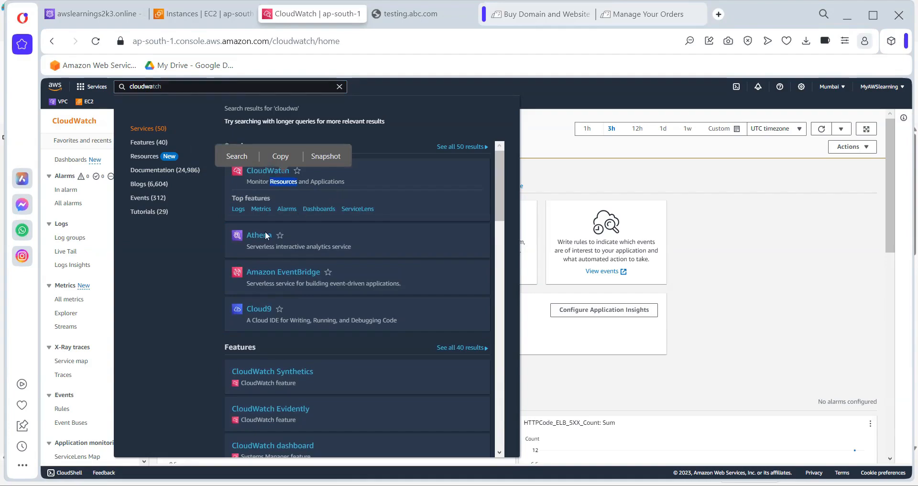
left_click(797, 253)
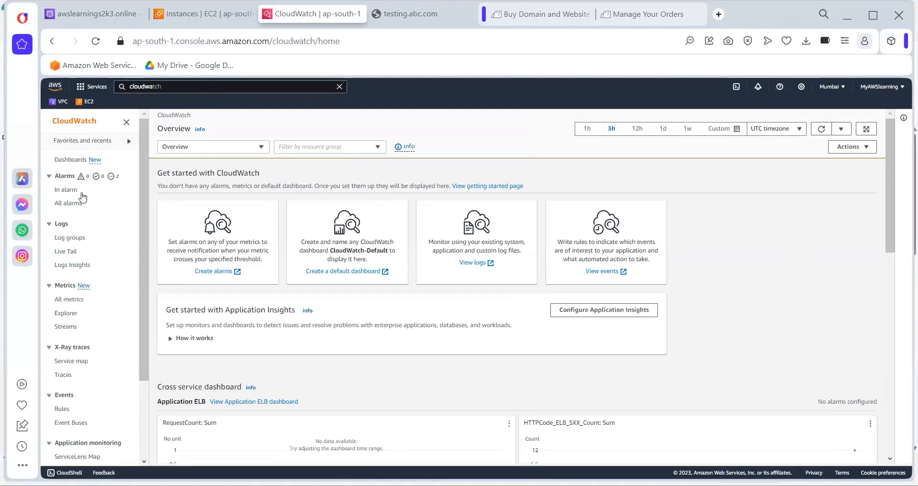
left_click(70, 161)
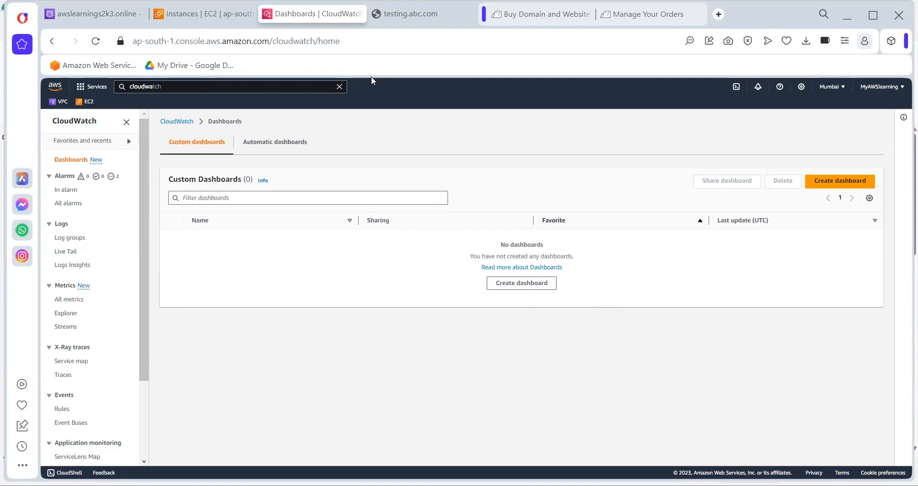
From the EC2 instance's Add to dashboard option, create an empty dashboard named 'ProdServers'
left_click(206, 14)
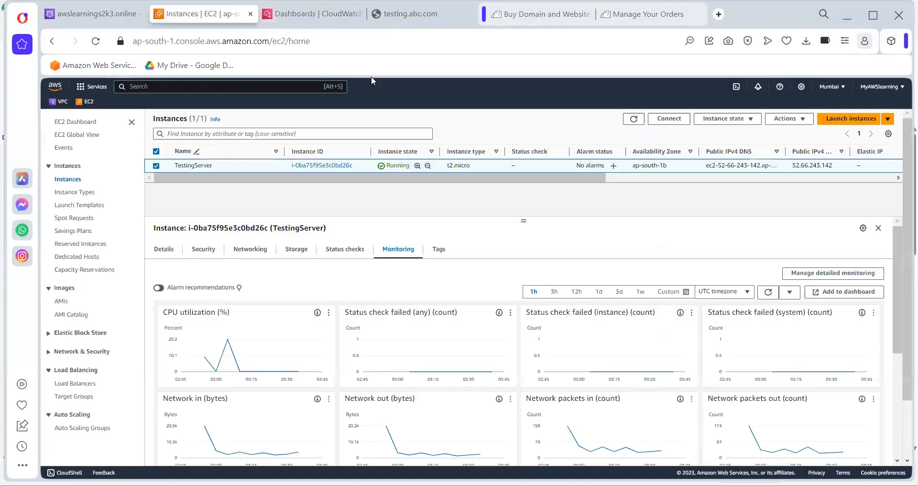
left_click(821, 295)
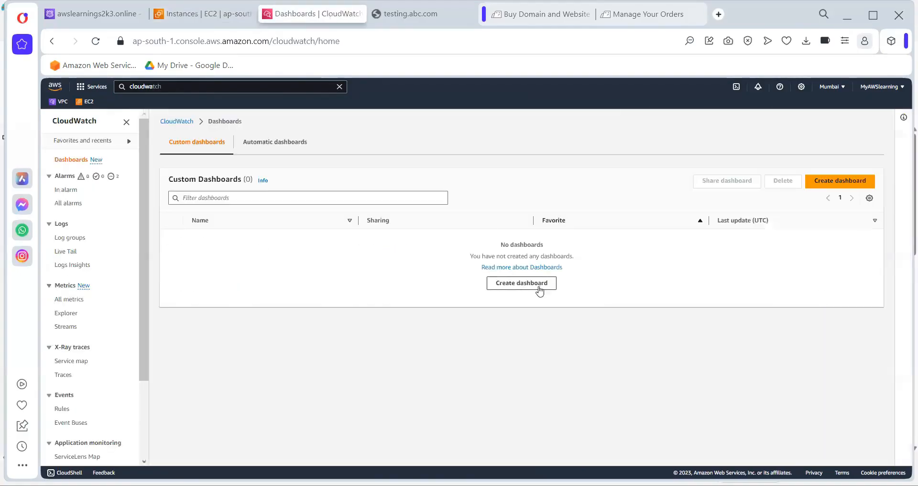
left_click(540, 287)
left_click(454, 286)
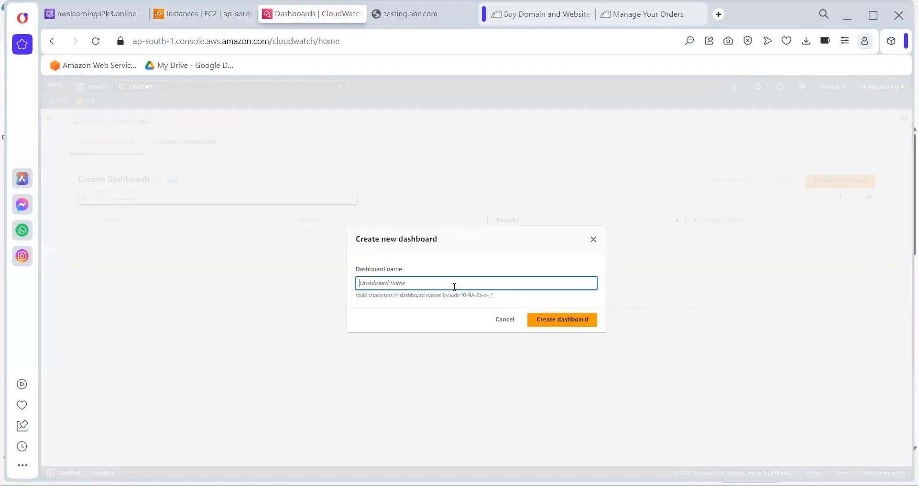
type("ProdServers")
left_click(545, 320)
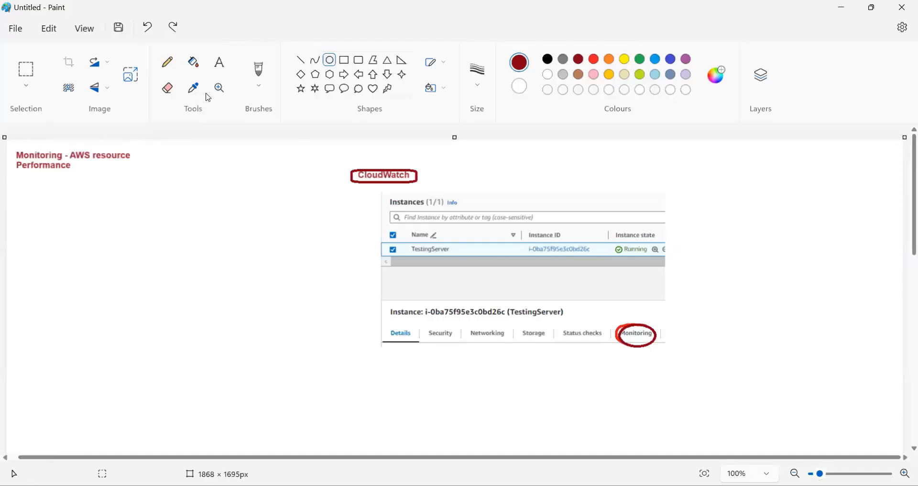
Add notes below the heading: metrics CPU, Avg, Min, Max, Network, Pivoting (Conditioning); display method Bar/Chart
left_click(218, 67)
left_click_drag(17, 179, 340, 449)
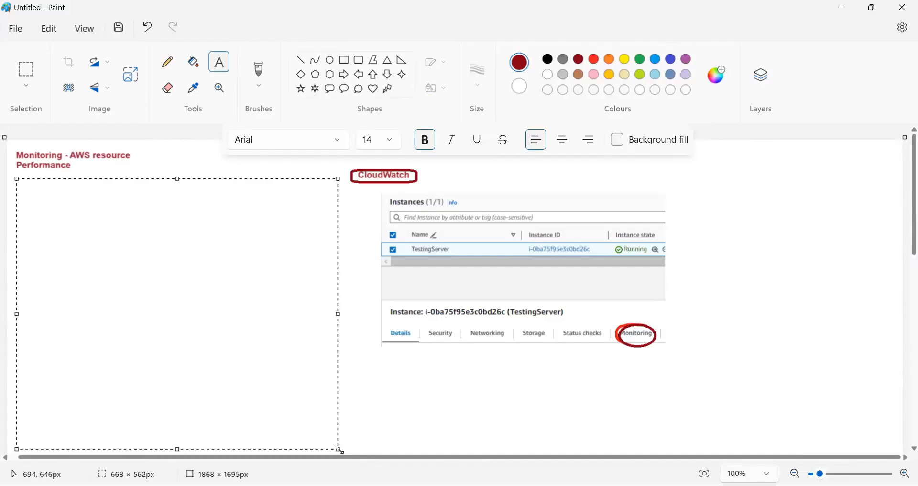
type("Ma")
type("trix ")
type("Disl")
type("play menth")
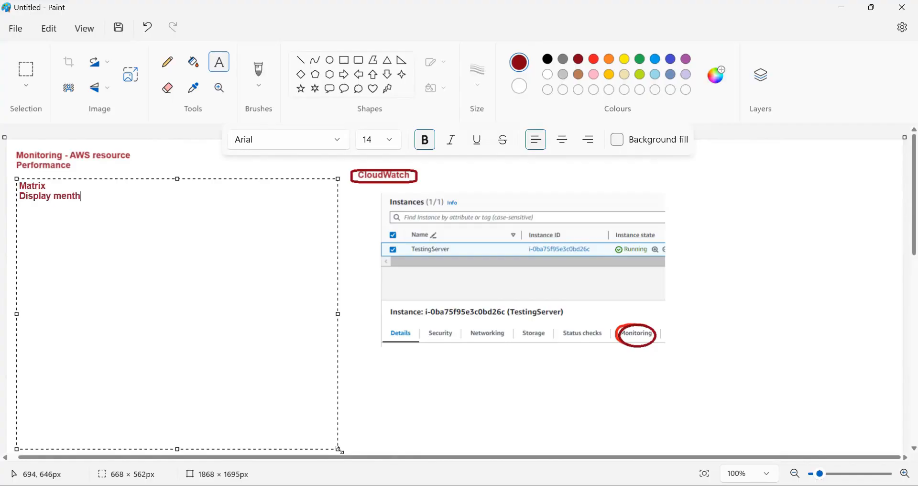
type("od - BA")
key("BackSpace")
key("BackSpace")
type("Bar/Chart")
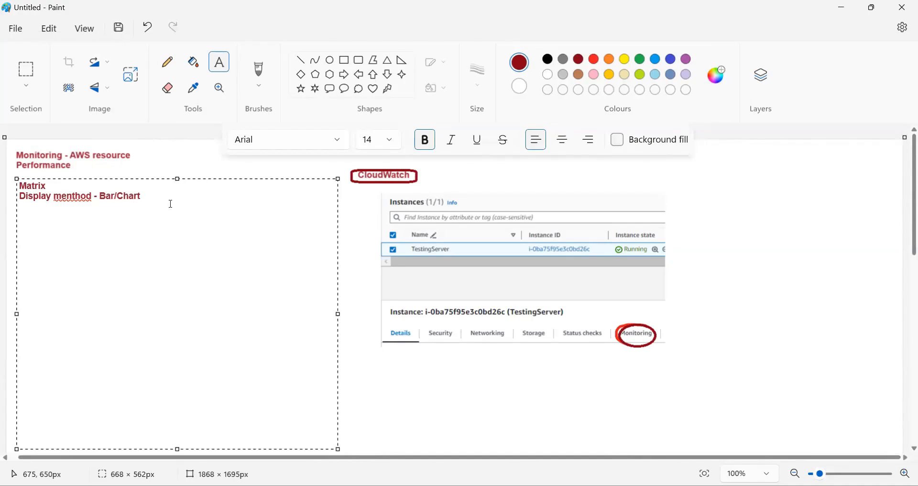
type(" CPU, Avg, Min, Max")
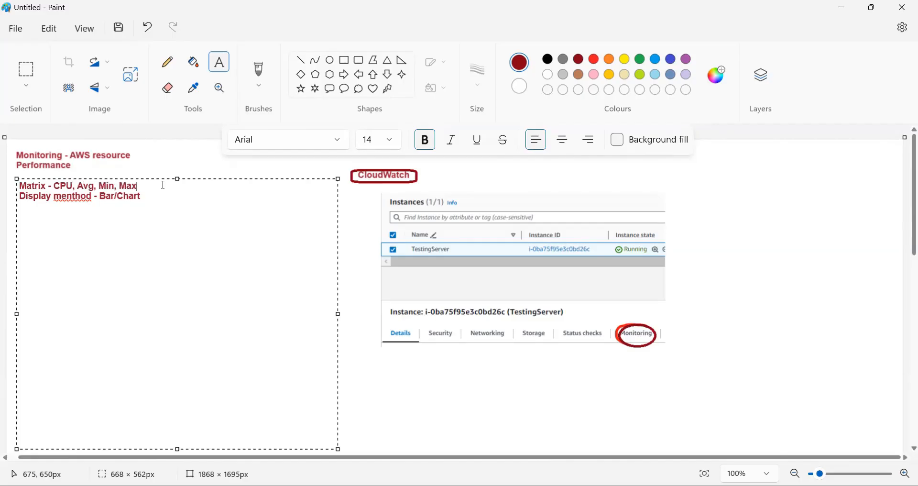
type(", Network")
type(", Pivoting (Condition")
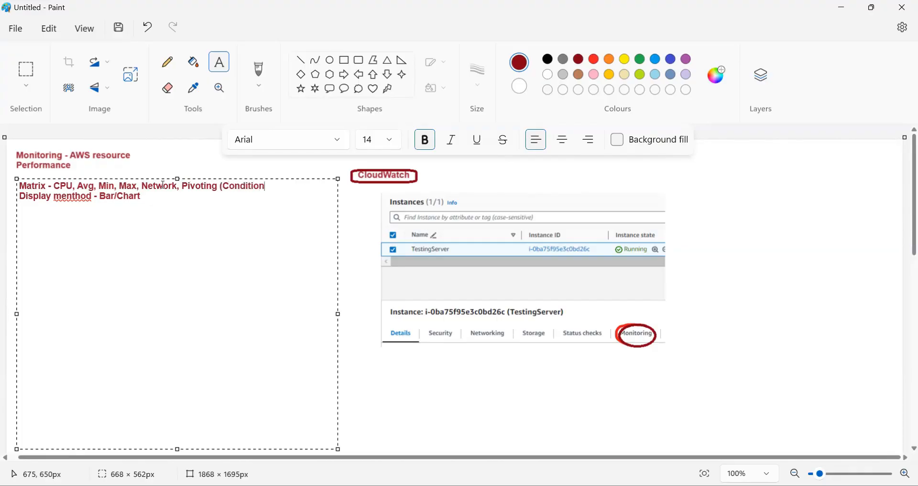
type("ing )")
right_click(68, 194)
left_click(225, 238)
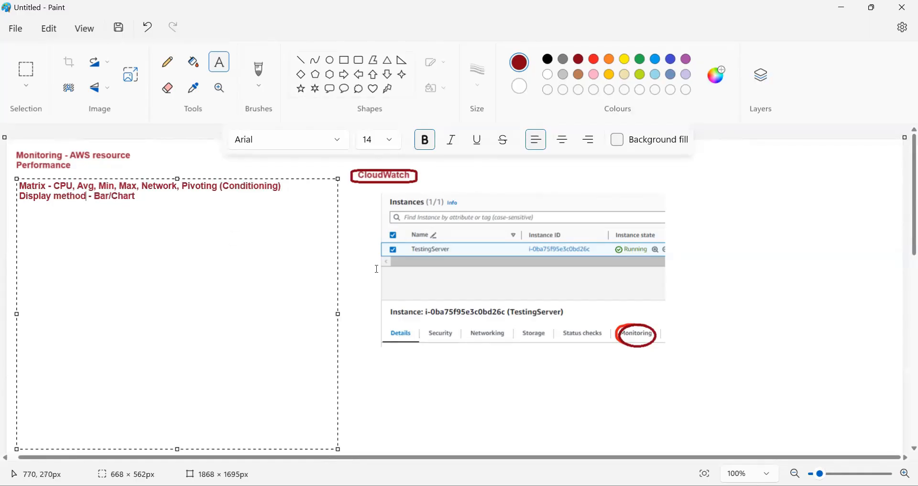
Add the line 'Matrix - AWS pre created' below Bar/Chart in the notes
left_click(155, 196)
key("Return")
type("Matrix - AW")
key("BackSpace")
type("WS ctr")
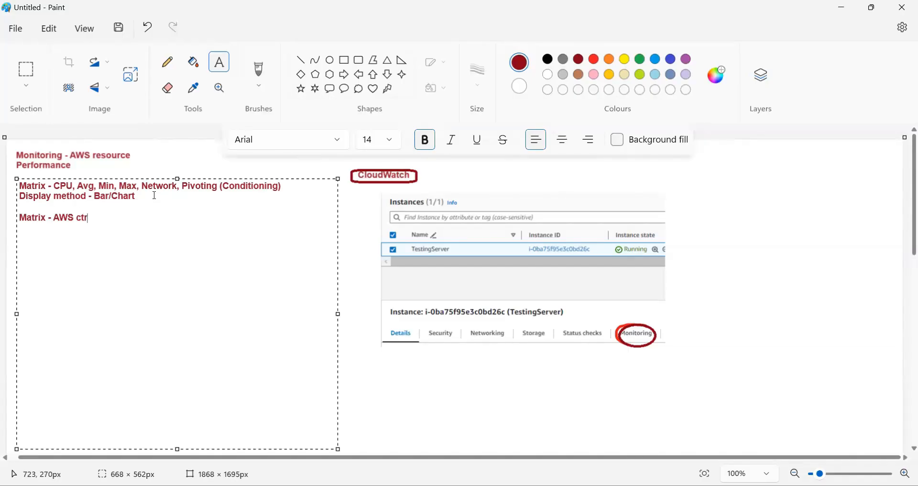
key("BackSpace")
type("reated")
left_click(79, 218)
type("pre")
Commit the notes to the canvas, then cancel the browser's Add widget dialog
left_click(352, 232)
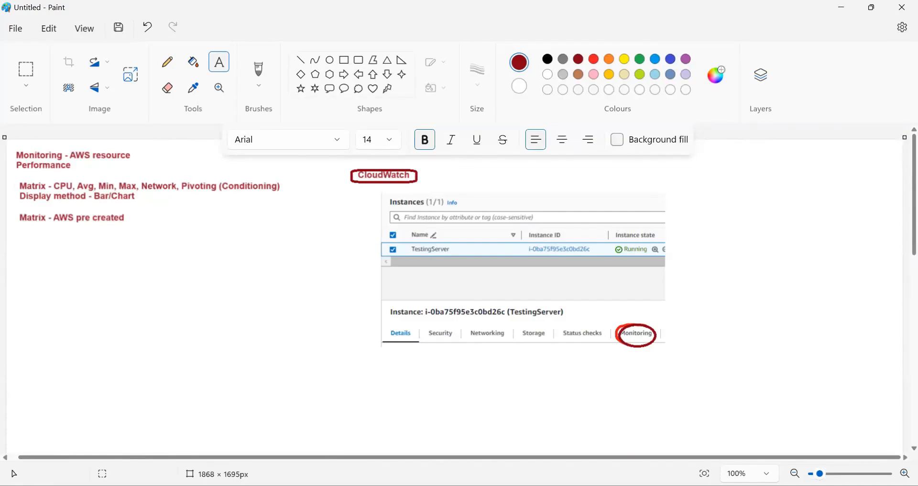
key("alt+Tab")
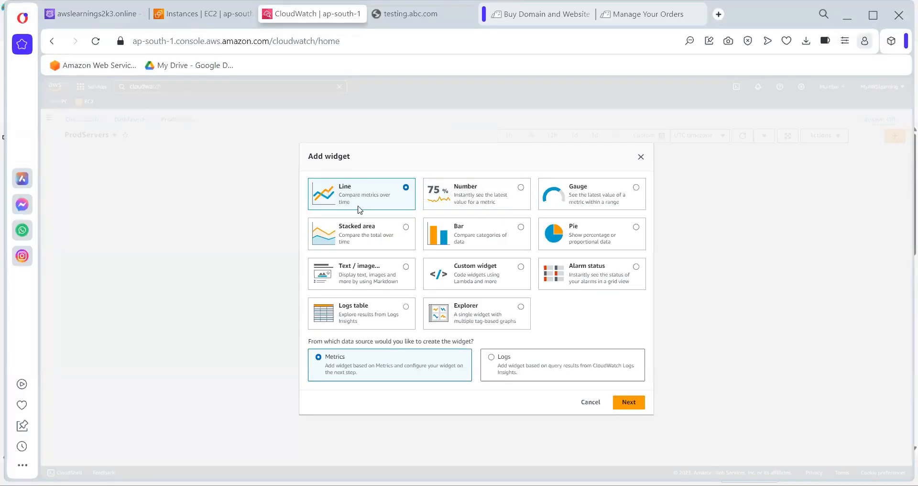
left_click(593, 403)
From the EC2 tab, add TestingServer's CPU, status check, network and disk graphs to ProdServers
left_click(225, 14)
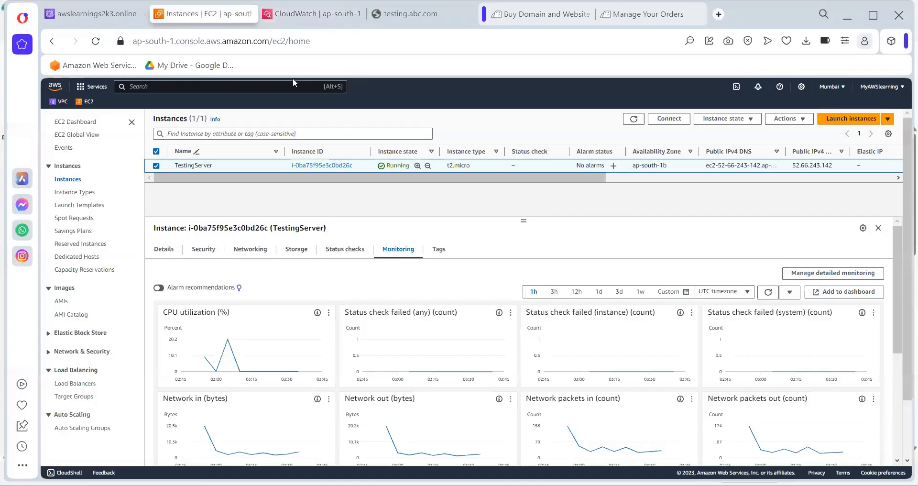
left_click(837, 295)
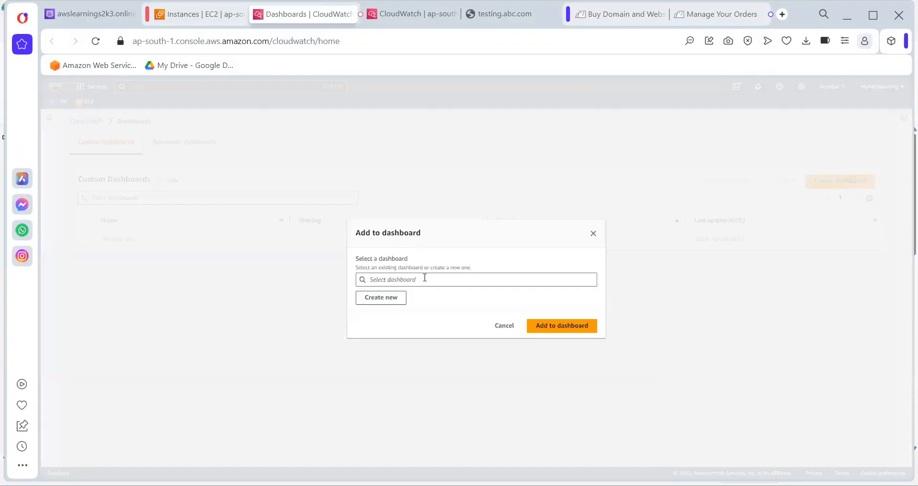
left_click(430, 283)
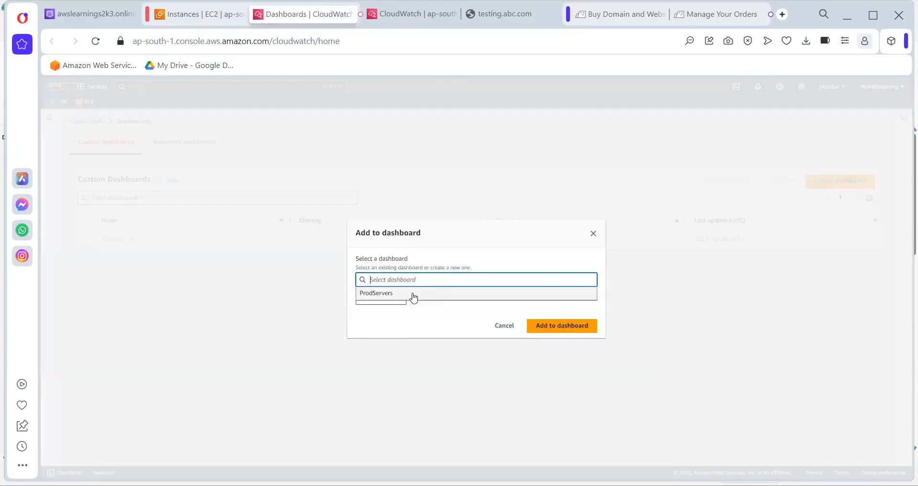
left_click(412, 293)
left_click(568, 325)
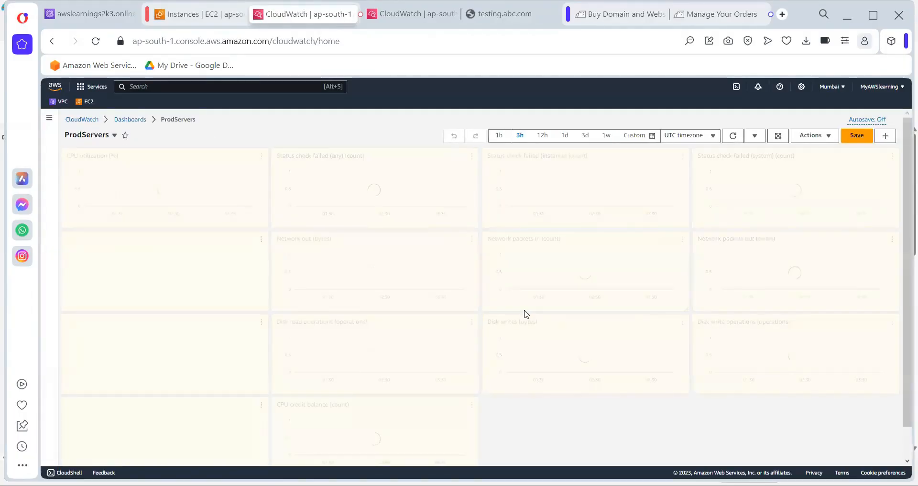
Scroll through the ProdServers dashboard widgets, then go back to the EC2 Instances tab
scroll(169, 119, "down", 1)
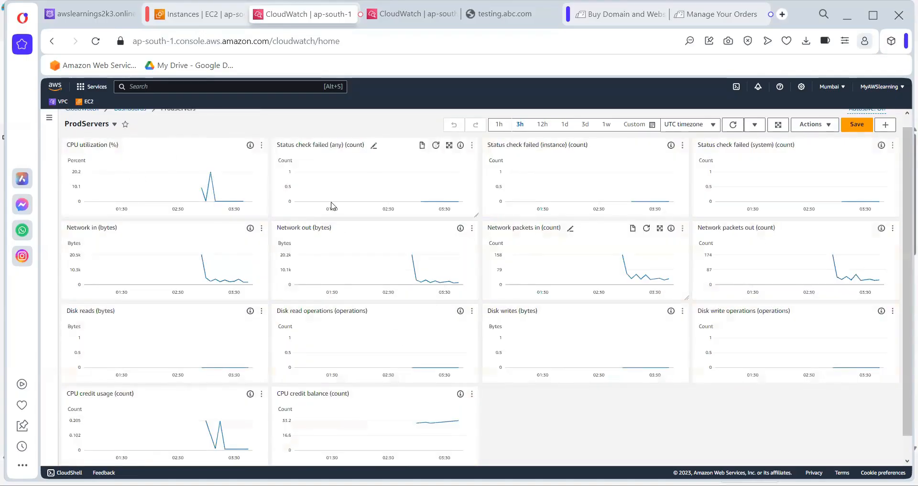
scroll(184, 173, "up", 1)
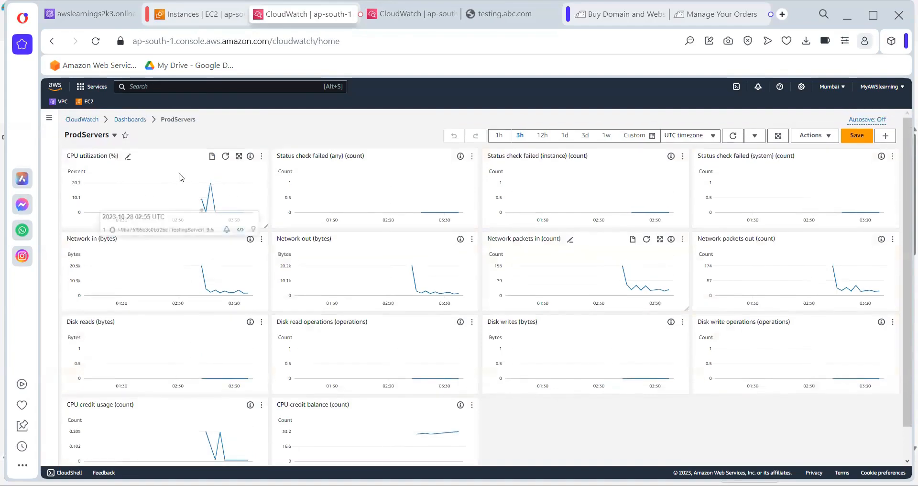
scroll(181, 176, "down", 2)
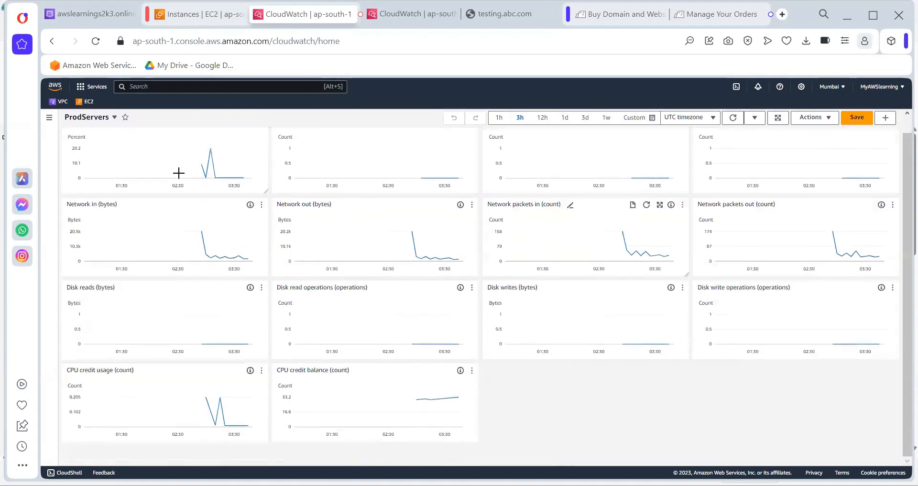
scroll(181, 176, "up", 1)
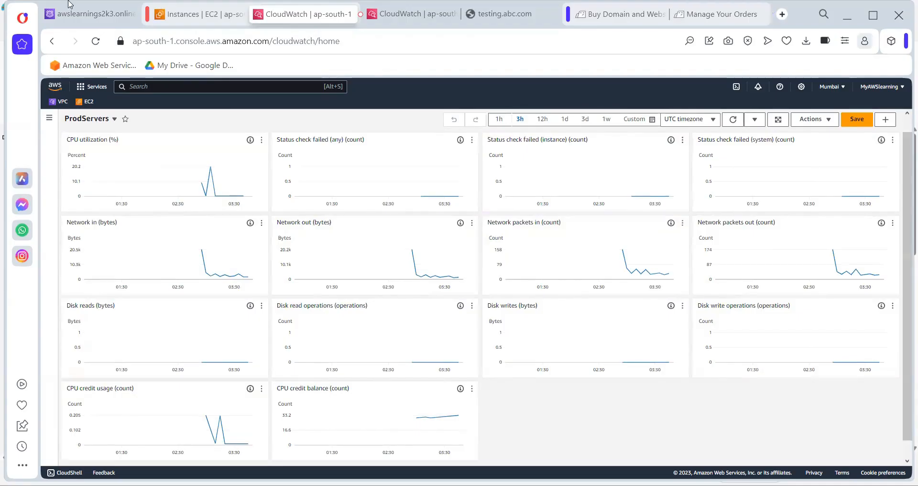
key("ctrl+Tab")
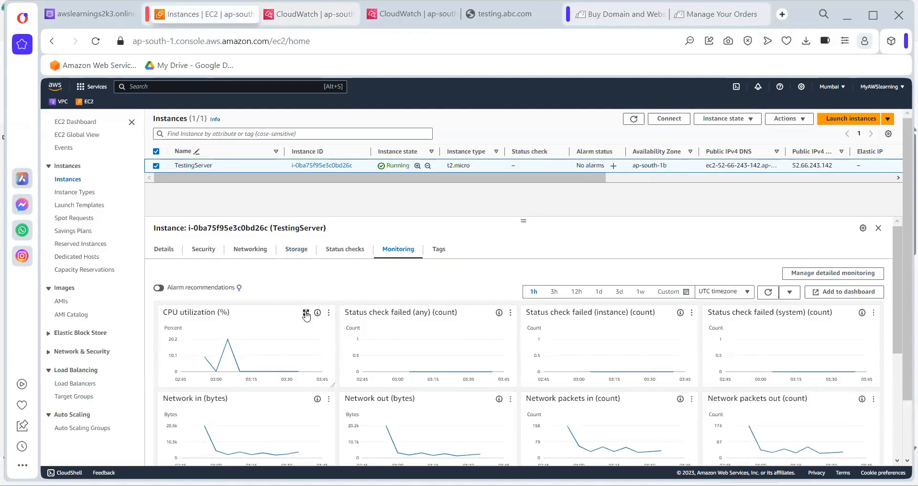
left_click(306, 313)
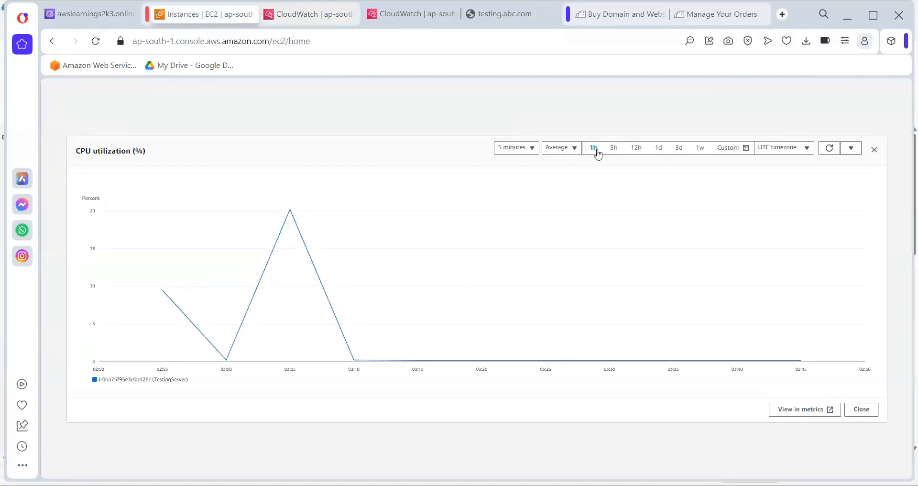
left_click(526, 148)
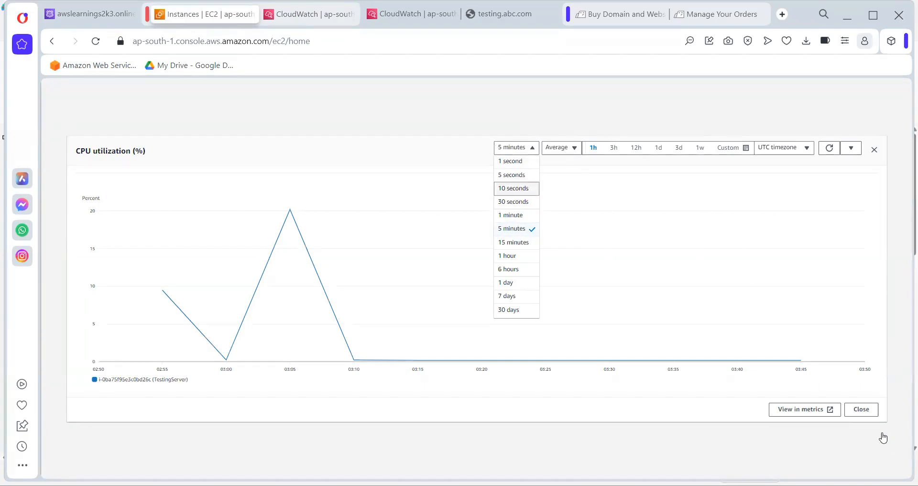
left_click(861, 409)
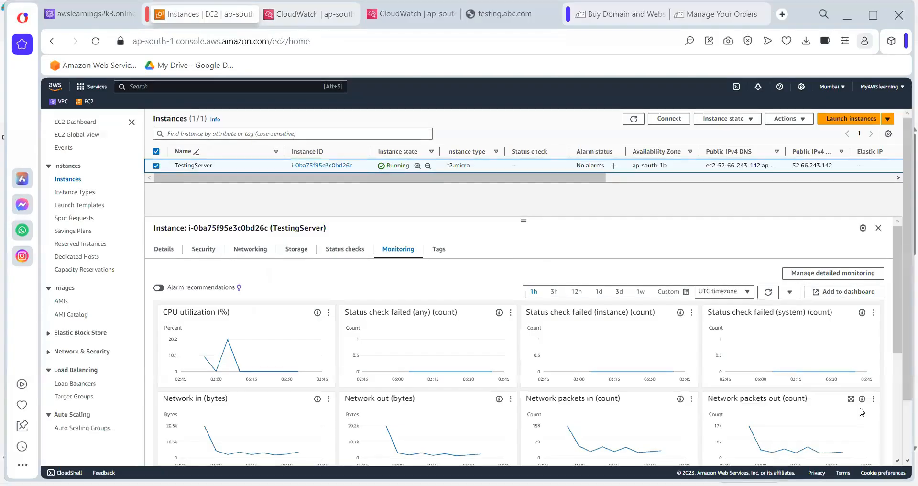
Open Manage detailed monitoring, highlight the 1-minute note, then start a Paint text box below the notes
left_click(813, 273)
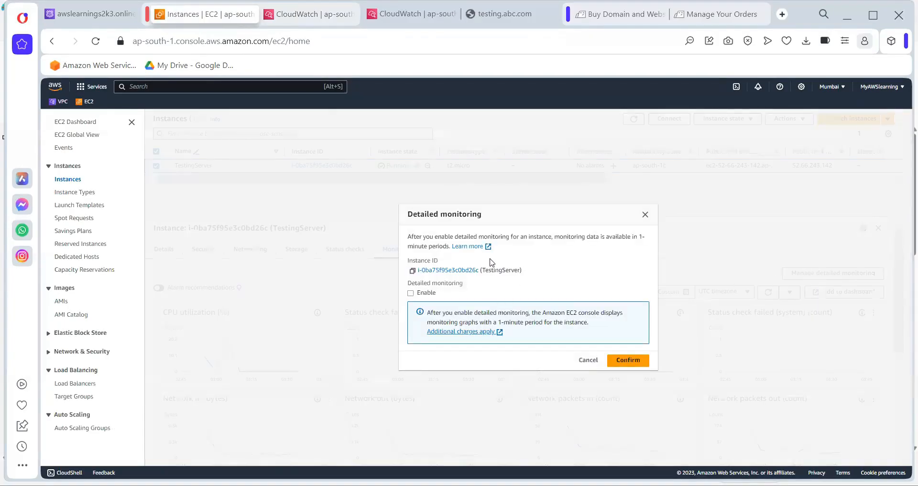
left_click_drag(609, 237, 450, 252)
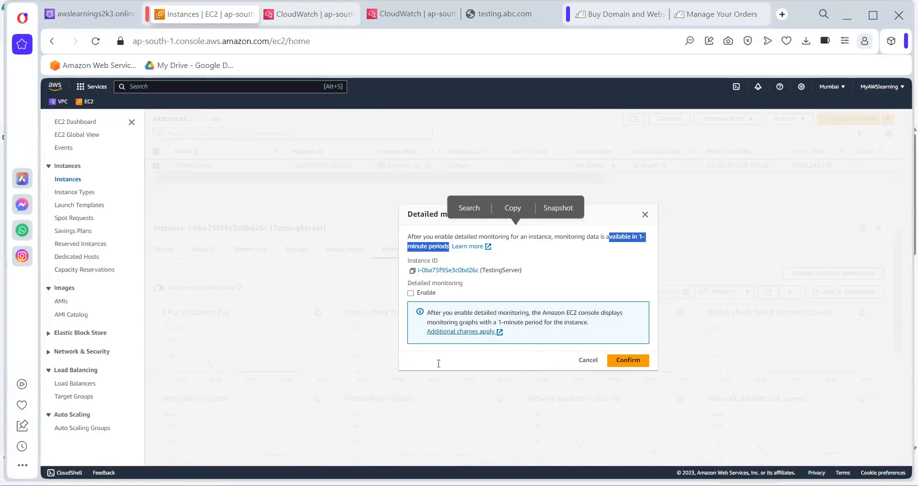
key("alt+Tab")
left_click_drag(341, 382, 341, 384)
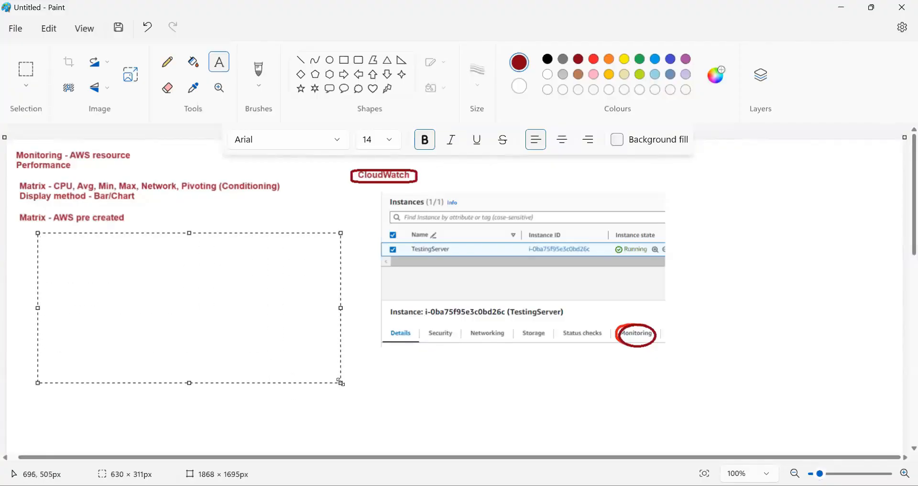
Add the Paint note 'Deeply monitoring - Detail monitoring (1 min) - Extra cost (Enable)', then return to the browser
left_click_drag(38, 234, 20, 229)
type("Deeply m")
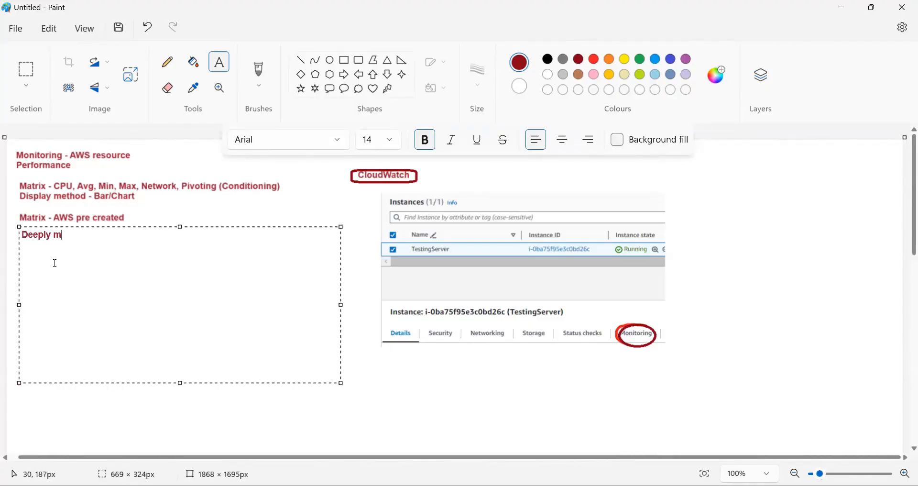
type("onitoring - Detailing")
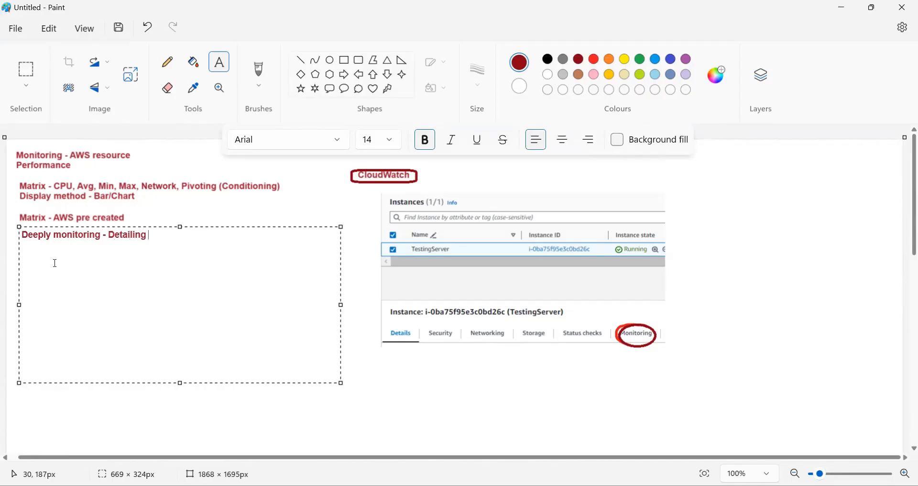
key("BackSpace")
key("BackSpace")
key("BackSpace")
type("monitoring")
type("(1 min0")
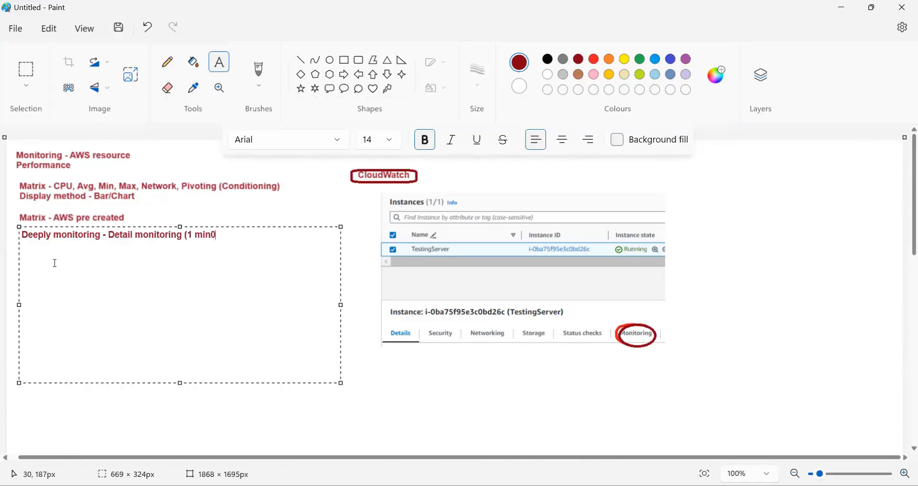
key("BackSpace")
type(") - Extra cost (")
key("BackSpace")
type("(Enable)")
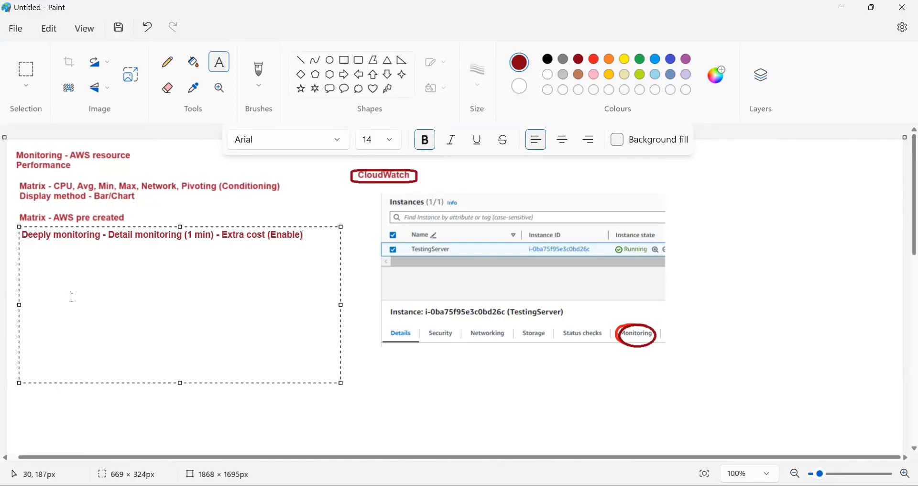
left_click(298, 421)
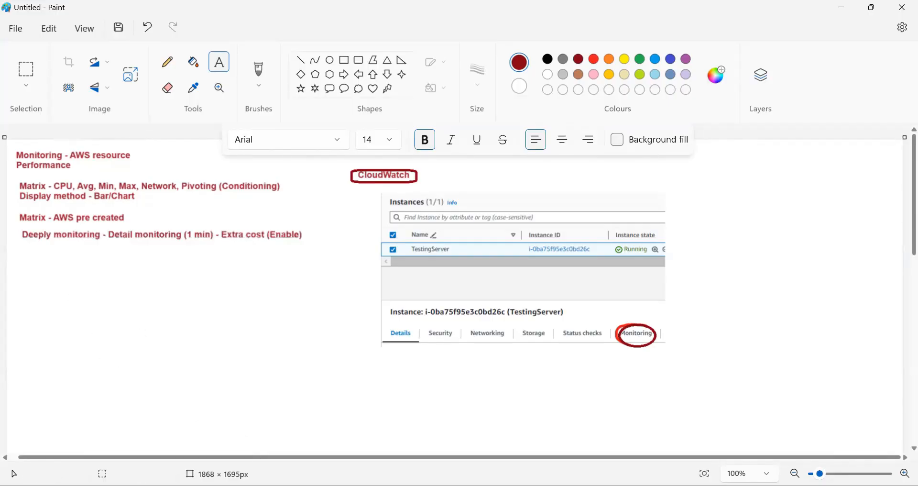
key("alt+Tab")
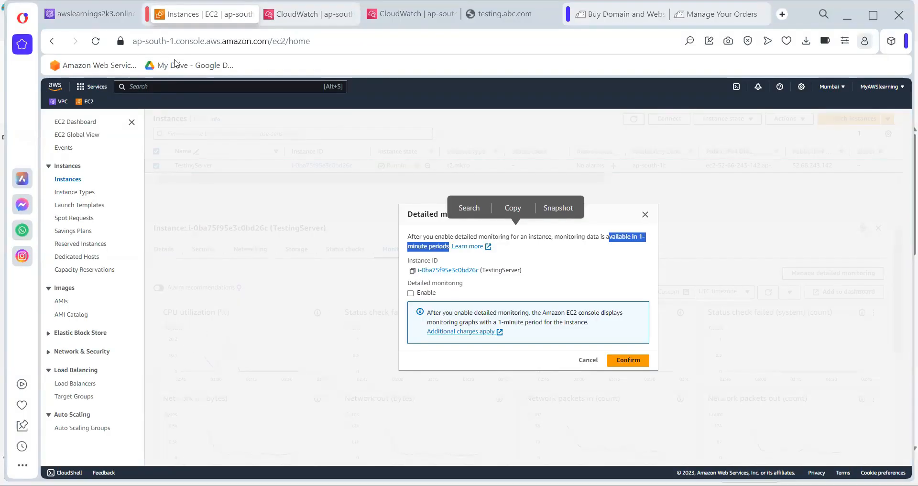
In CloudWatch, list the In alarm alarms from the navigation panel and start creating a new alarm
key("ctrl+Tab")
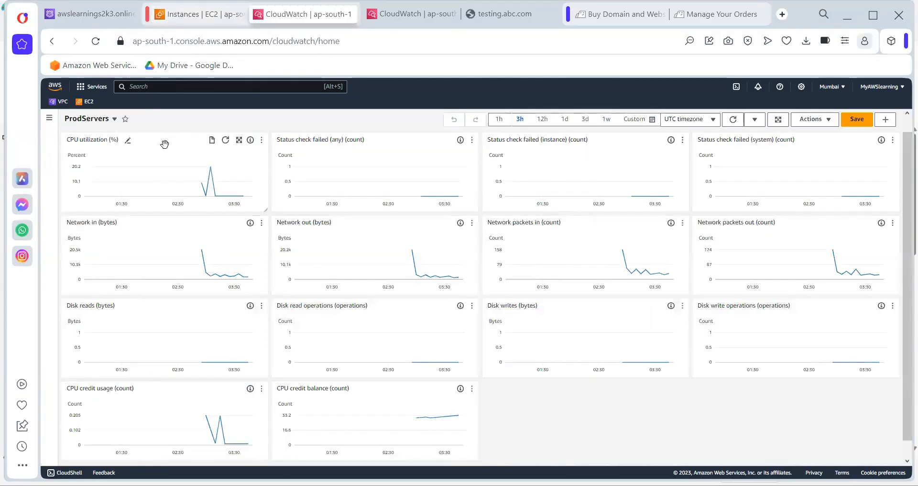
left_click(49, 119)
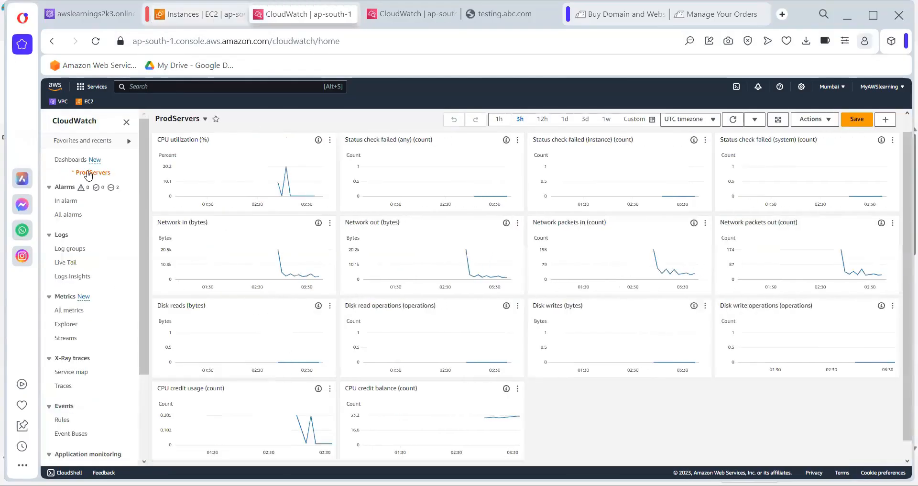
left_click(69, 201)
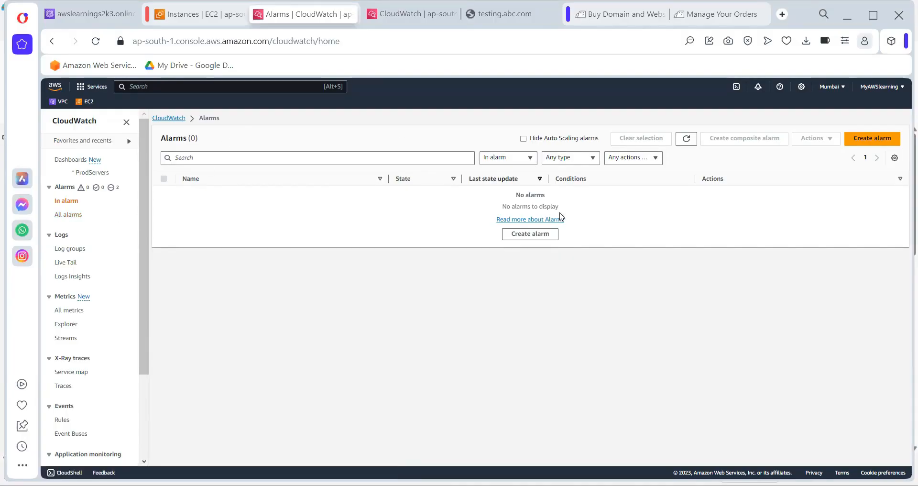
left_click(540, 237)
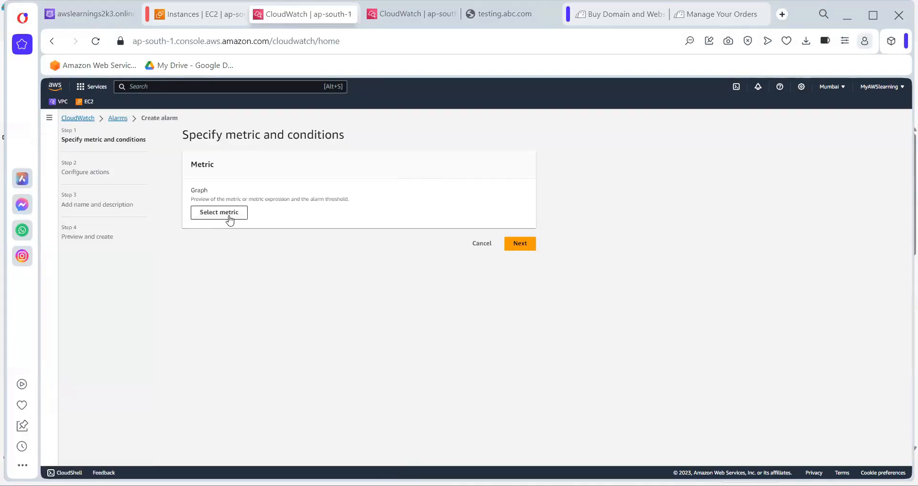
Open the metric picker and browse EC2 Per-Instance Metrics
left_click(230, 216)
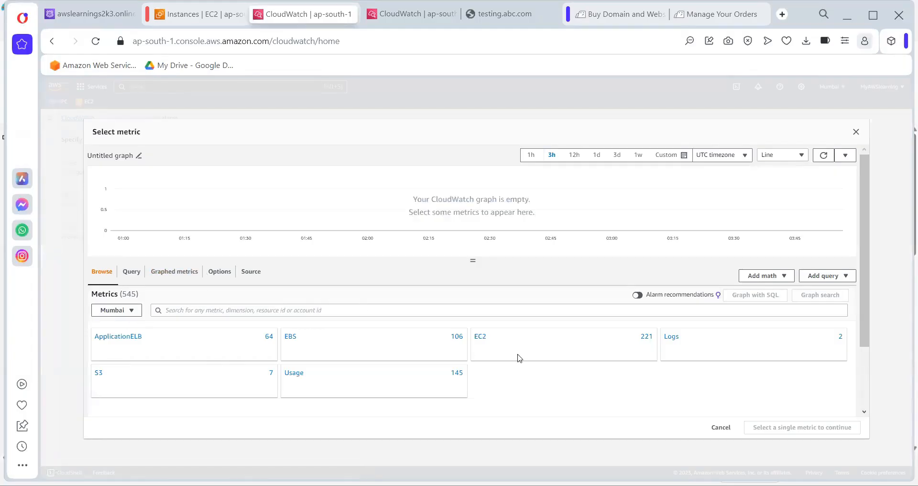
left_click(486, 348)
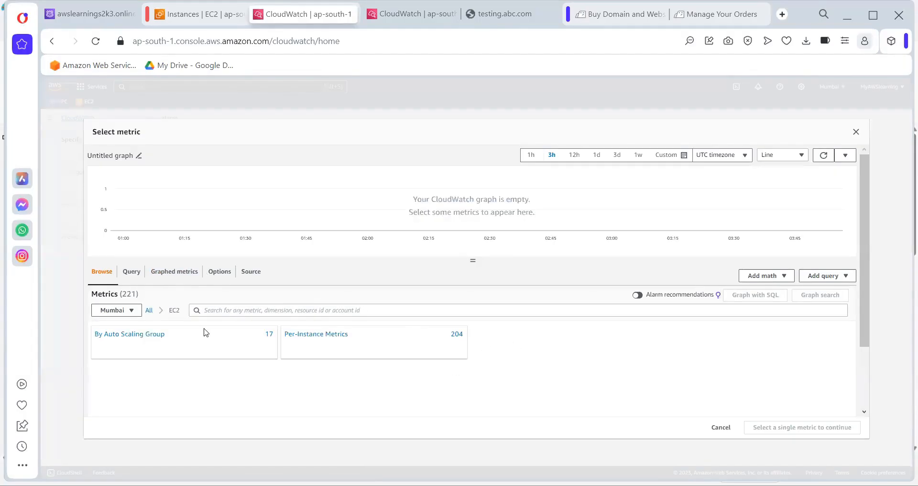
left_click(314, 336)
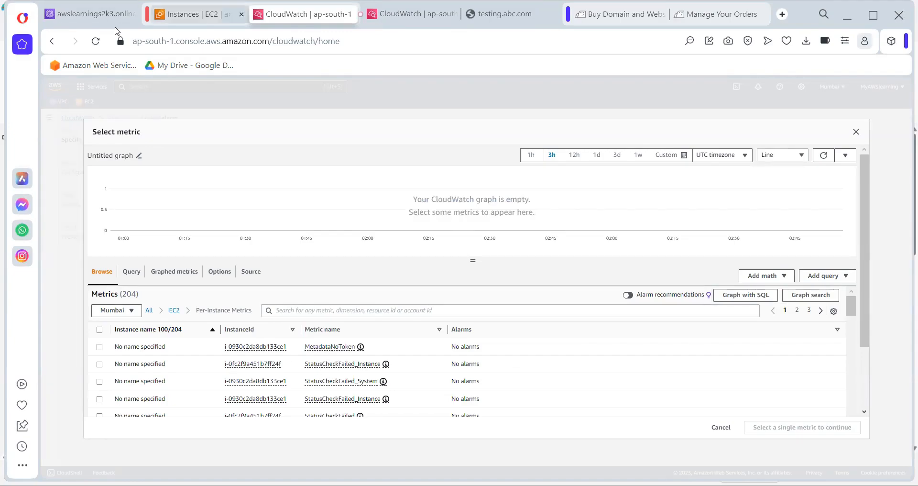
Dismiss the detailed monitoring dialog and copy TestingServer's instance ID from the EC2 page
left_click(201, 14)
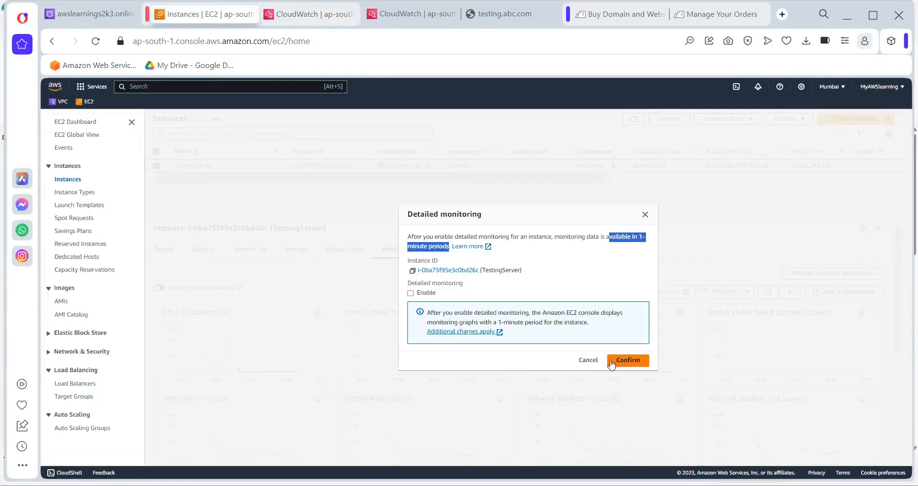
left_click(589, 359)
left_click(164, 249)
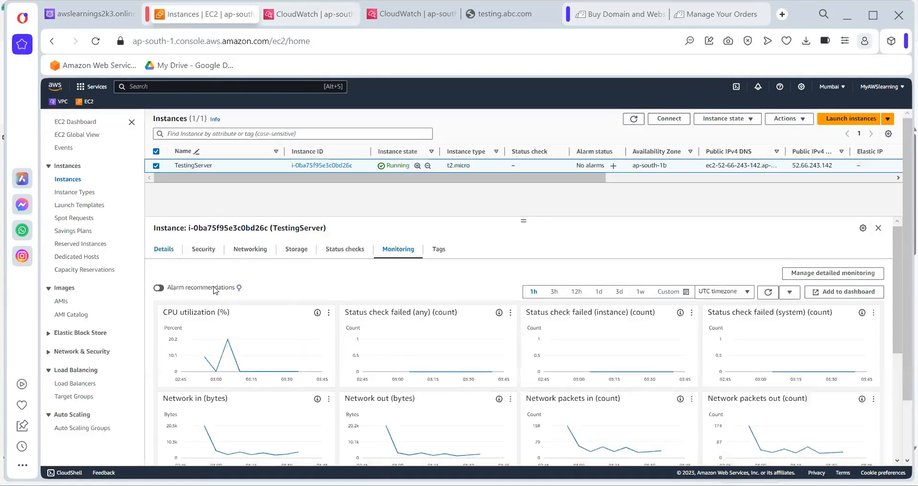
left_click(158, 297)
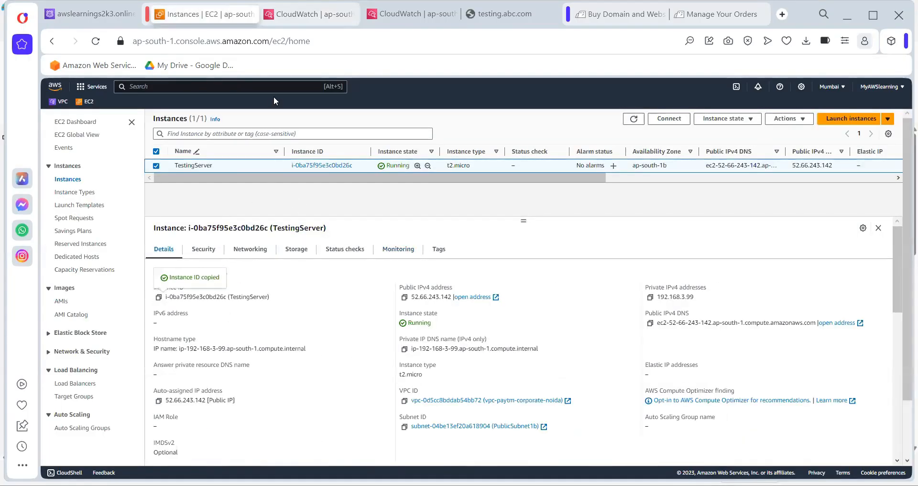
key("ctrl+Tab")
Filter metrics by the pasted instance ID and select TestingServer's CPUUtilization metric
left_click(294, 311)
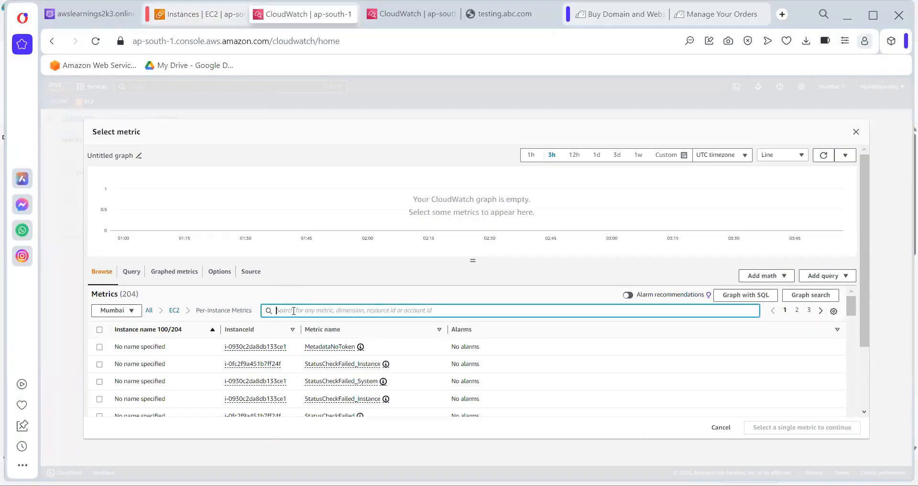
key("ctrl+v")
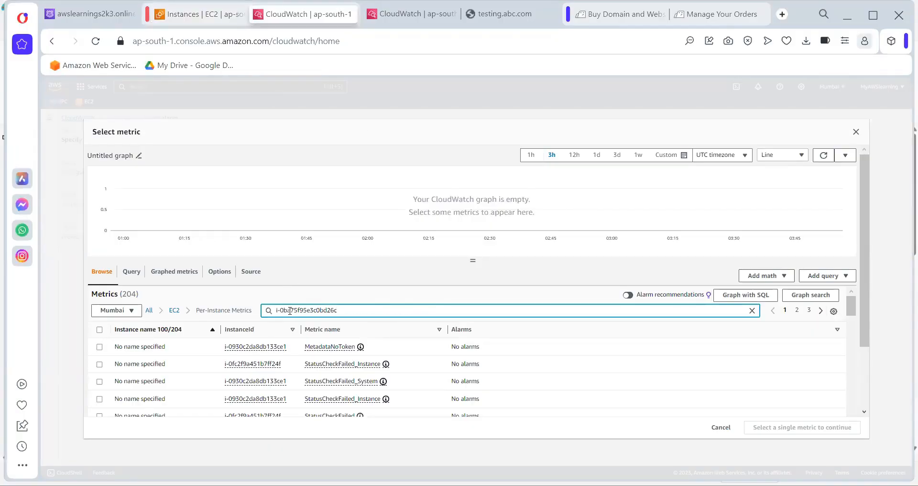
key("Return")
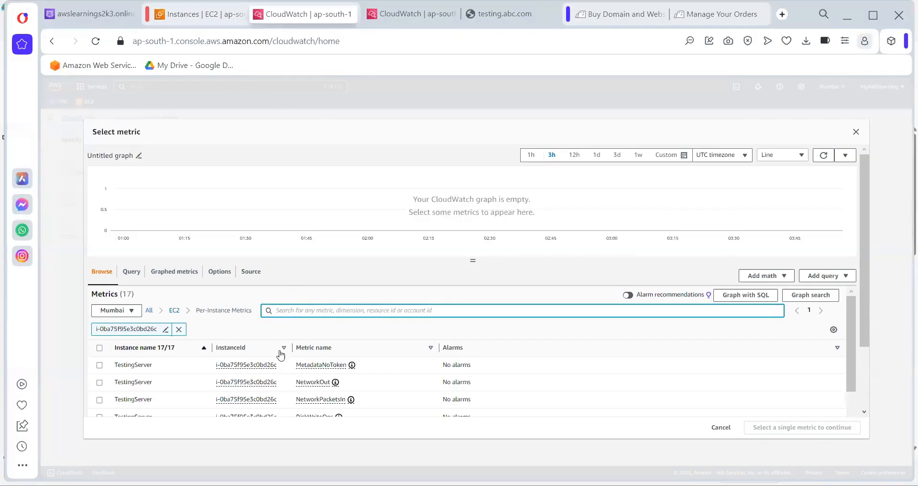
scroll(281, 355, "down", 3)
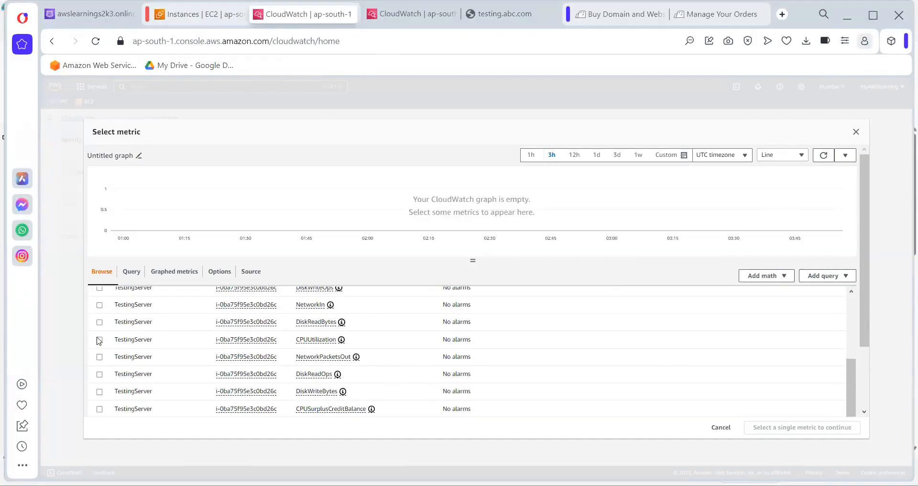
left_click(99, 340)
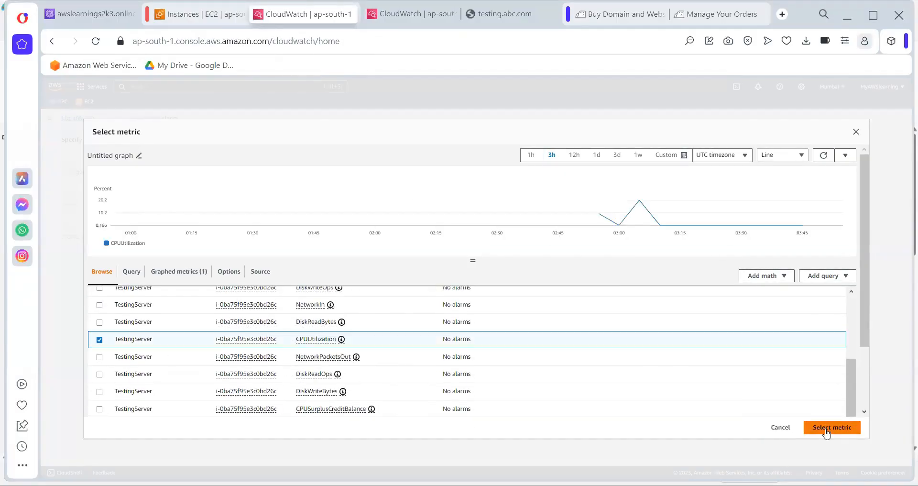
left_click(827, 430)
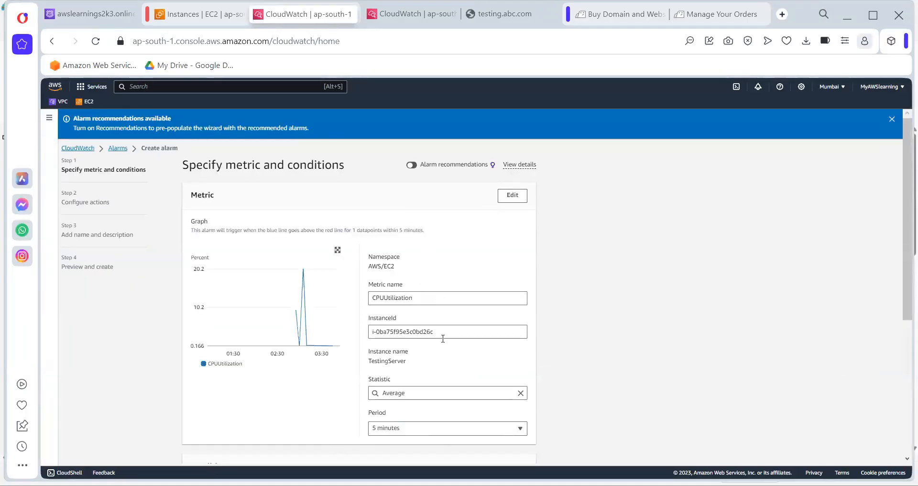
Set the alarm metric's statistic to Maximum over a 1-minute period
left_click(429, 394)
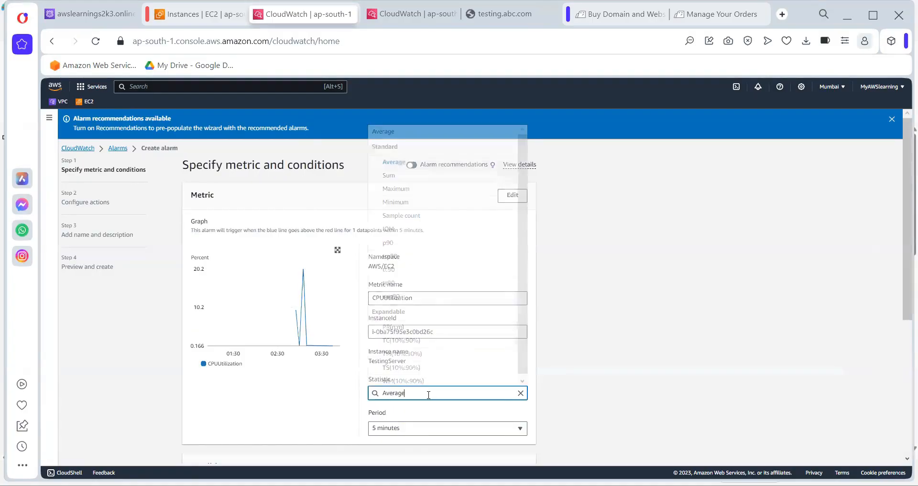
left_click(424, 189)
left_click(415, 429)
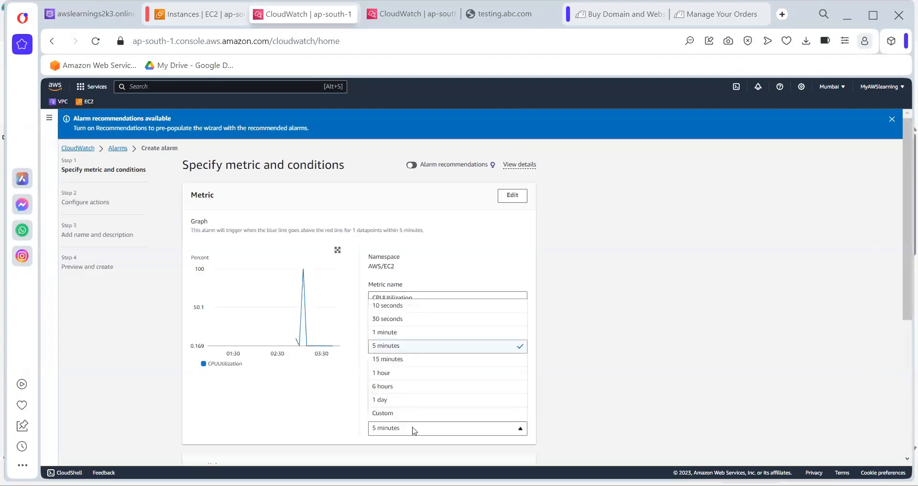
left_click(385, 332)
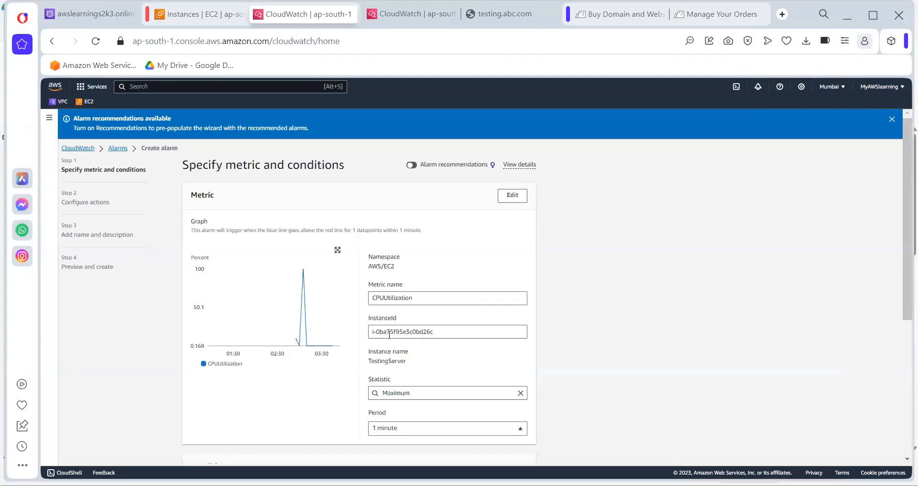
Set the threshold to greater than 20 and continue to Configure actions
scroll(607, 383, "down", 3)
scroll(322, 375, "down", 2)
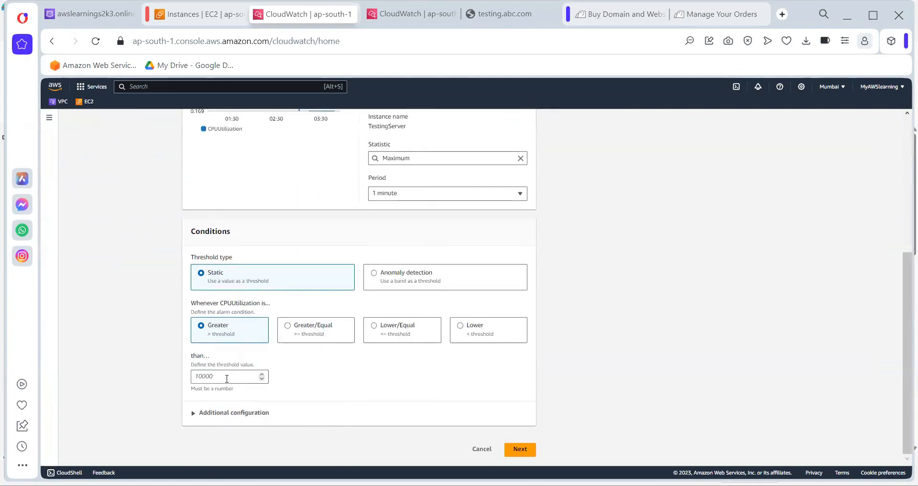
left_click(216, 376)
type("2")
key("BackSpace")
type("20")
left_click(518, 449)
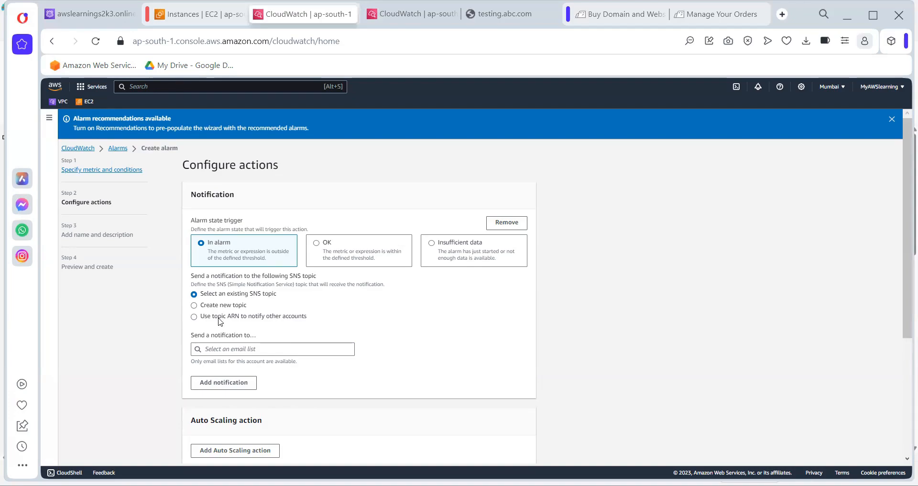
Trigger the notification on In alarm, choose a new SNS topic and enter the email endpoint
scroll(220, 322, "down", 1)
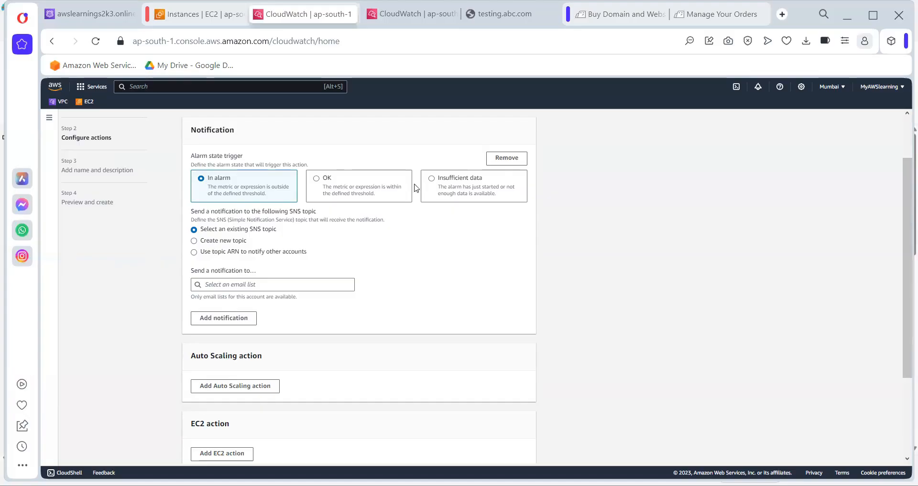
left_click(327, 180)
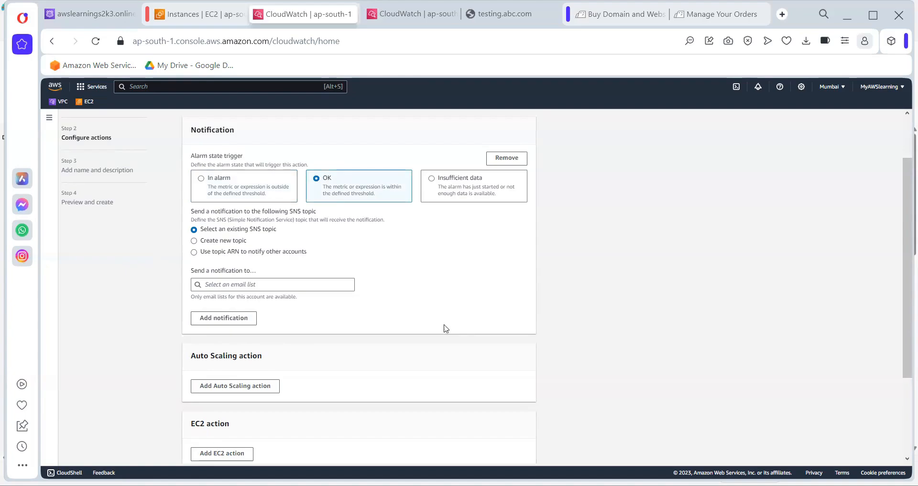
left_click(213, 179)
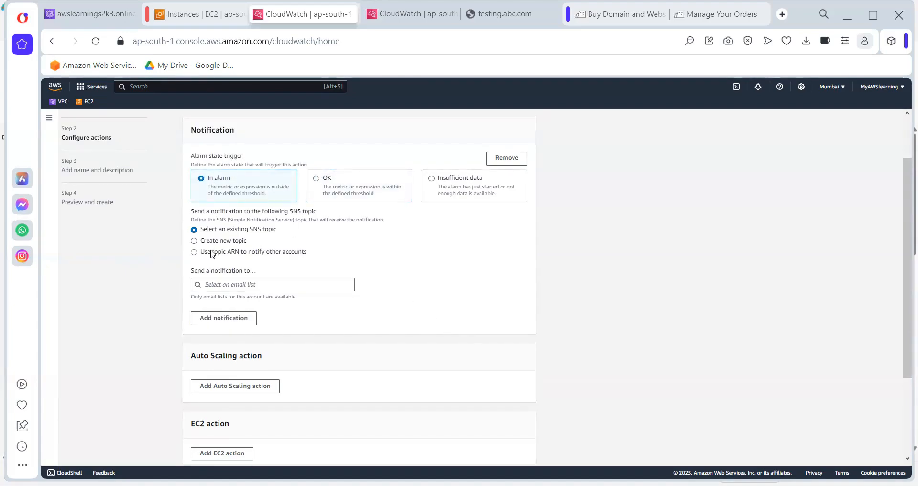
left_click(206, 242)
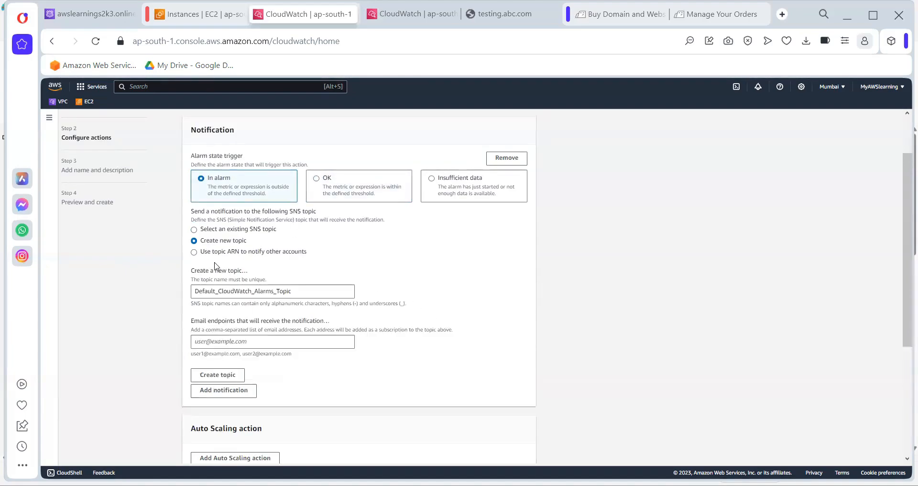
left_click(241, 340)
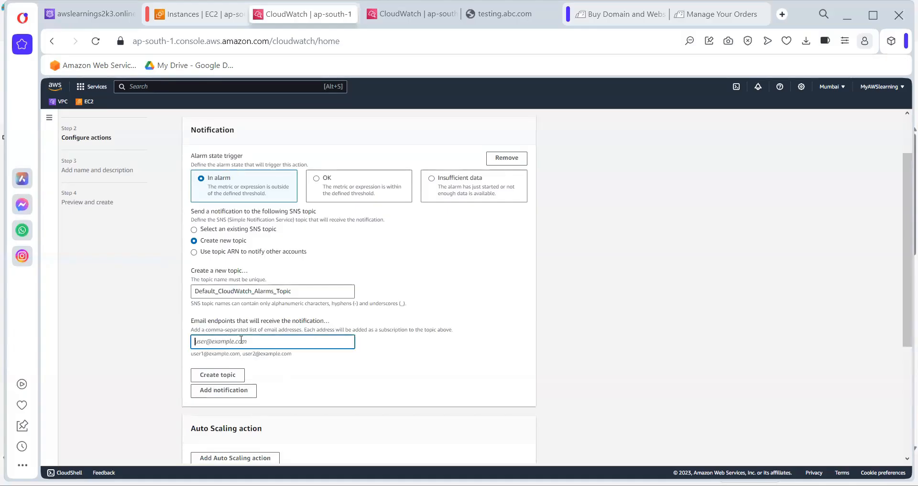
left_click(301, 365)
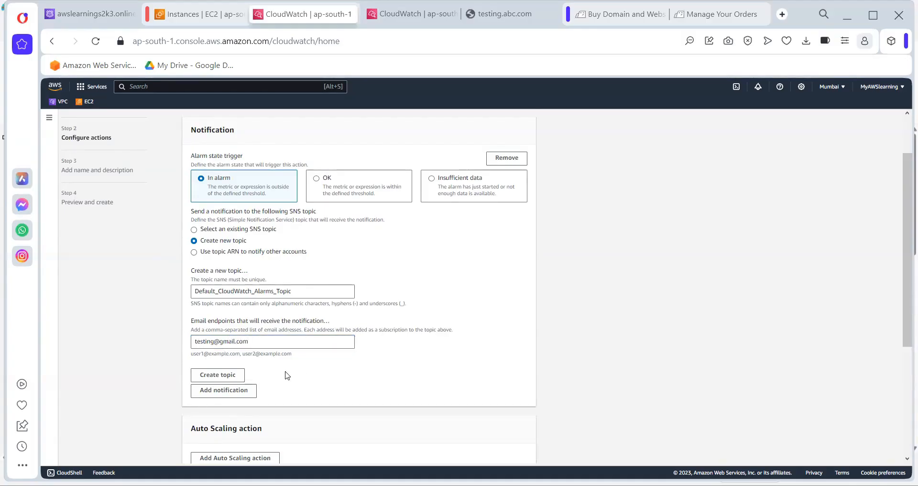
Create the Default_CloudWatch_Alarms_Topic SNS topic, discarding an extra notification block
left_click(222, 395)
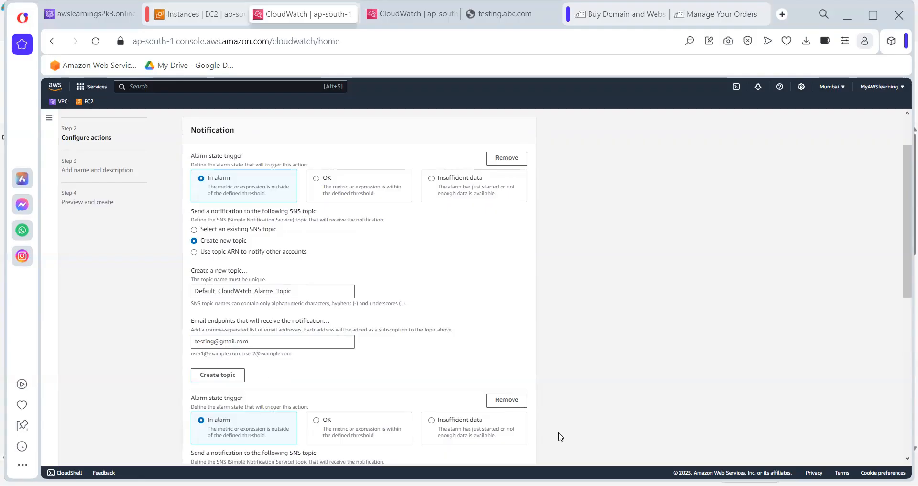
left_click(507, 399)
left_click(219, 376)
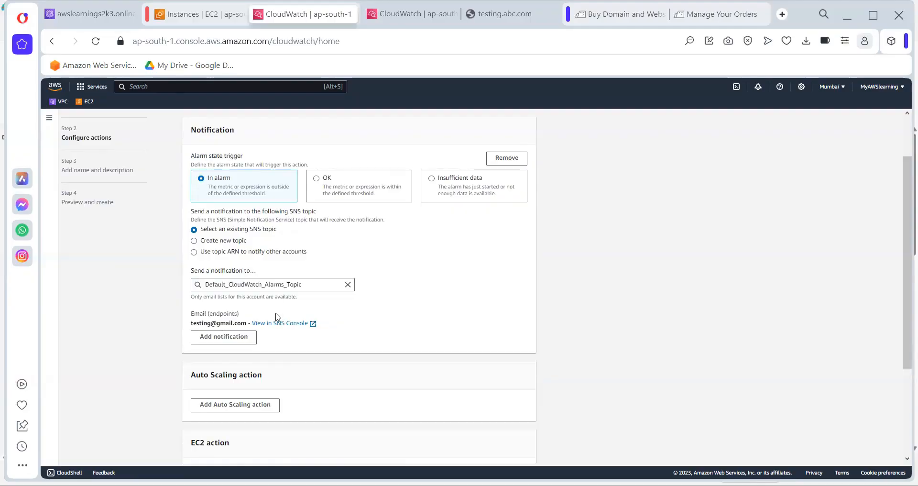
scroll(330, 368, "down", 2)
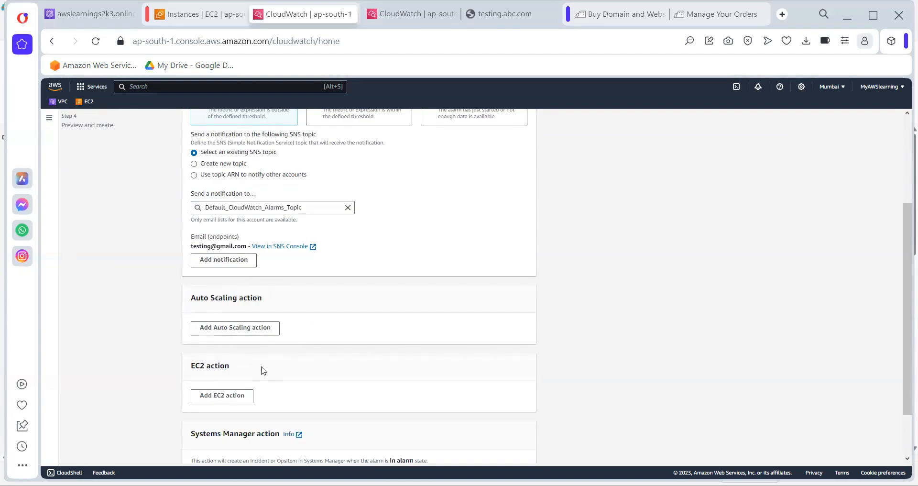
scroll(264, 370, "down", 2)
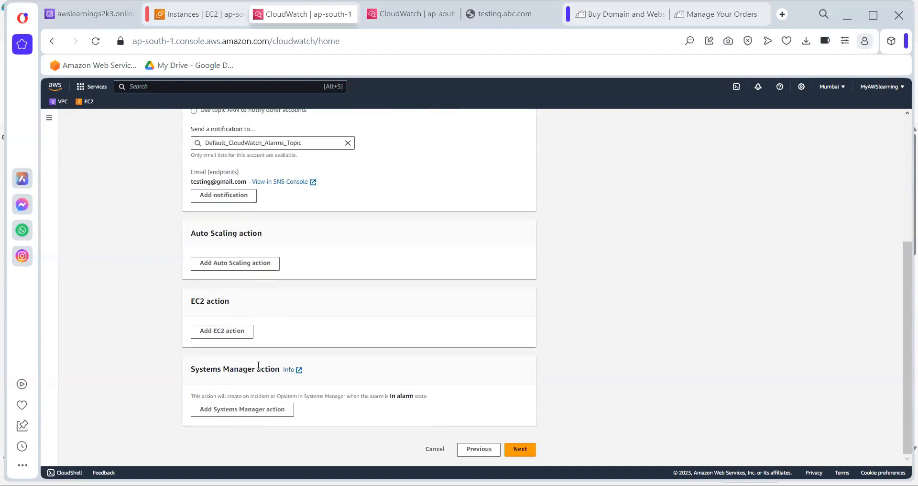
Add an EC2 action set to Reboot this instance under In alarm, then continue to Step 3
left_click(221, 334)
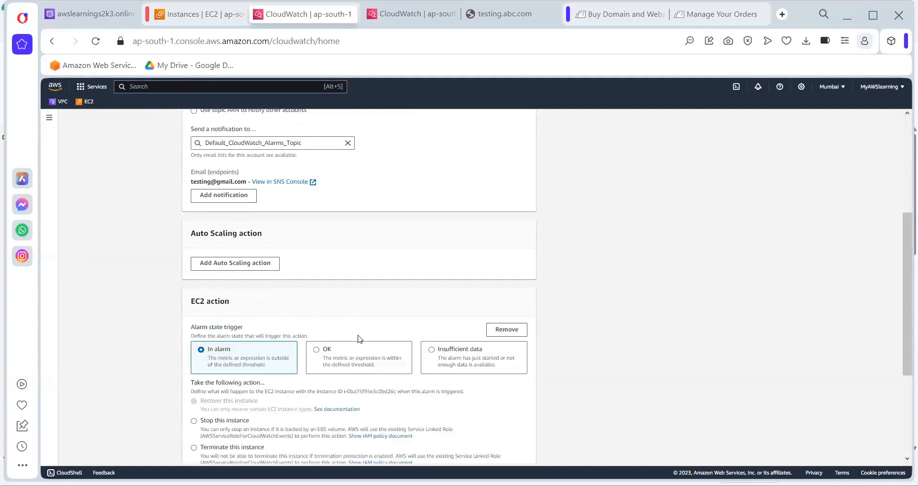
scroll(359, 338, "down", 3)
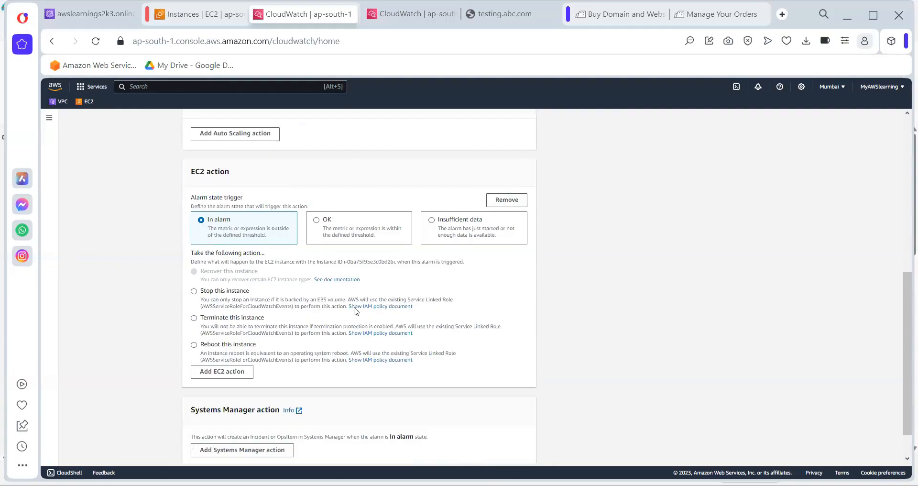
left_click(206, 317)
left_click(216, 343)
scroll(216, 246, "down", 1)
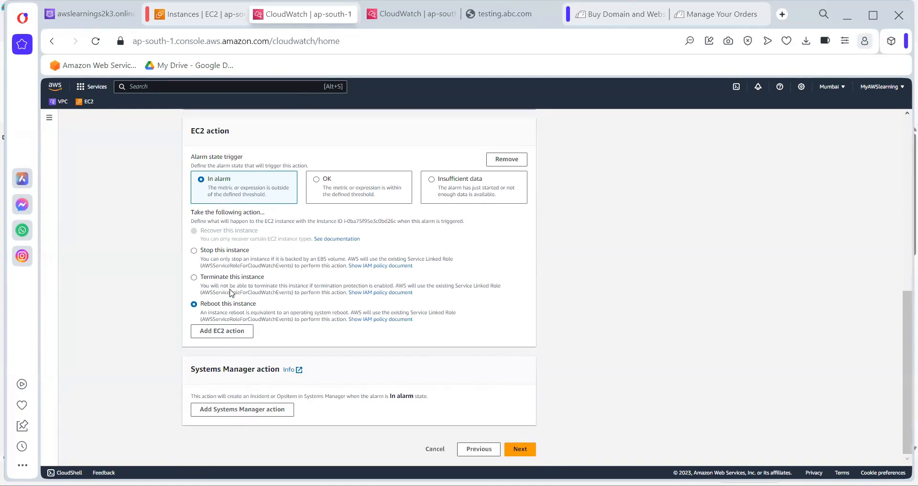
left_click(520, 451)
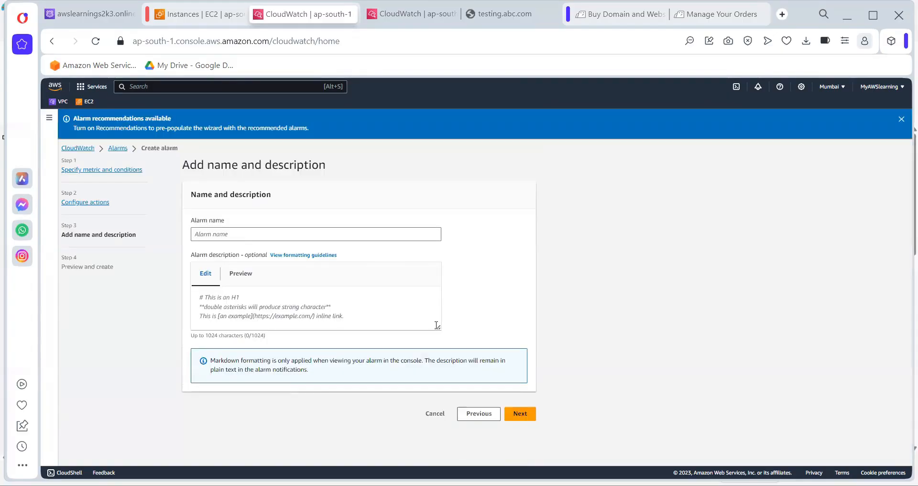
Enter alarm1 as the alarm name and continue to Preview and create
left_click(222, 230)
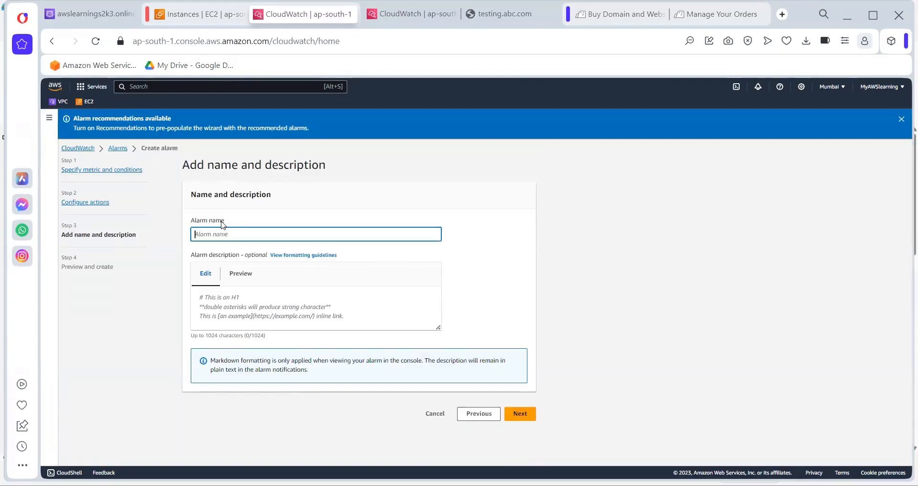
type("alarm1")
left_click(520, 418)
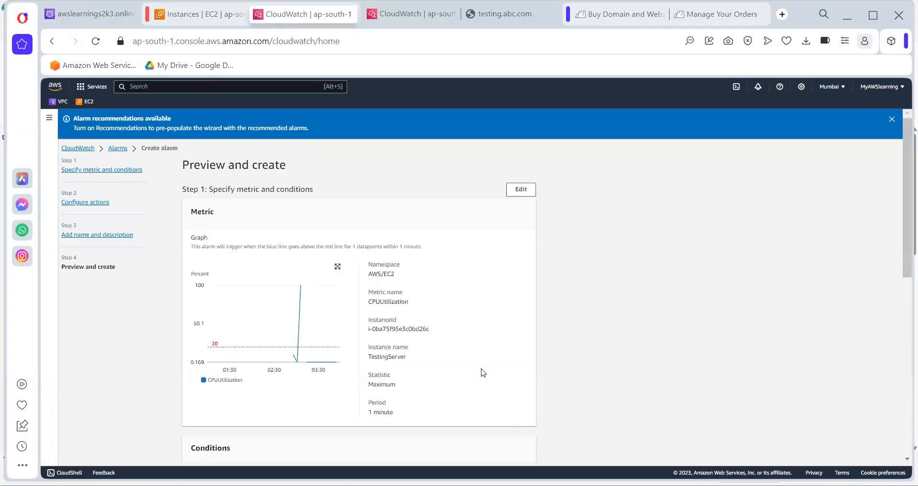
Review alarm1's 1-minute period and reboot action on the preview page, then create it
scroll(468, 365, "down", 1)
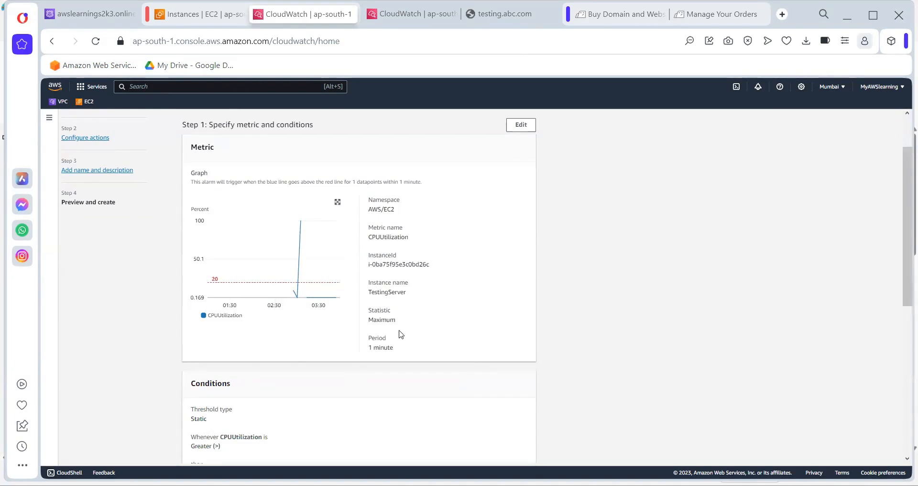
triple_click(388, 348)
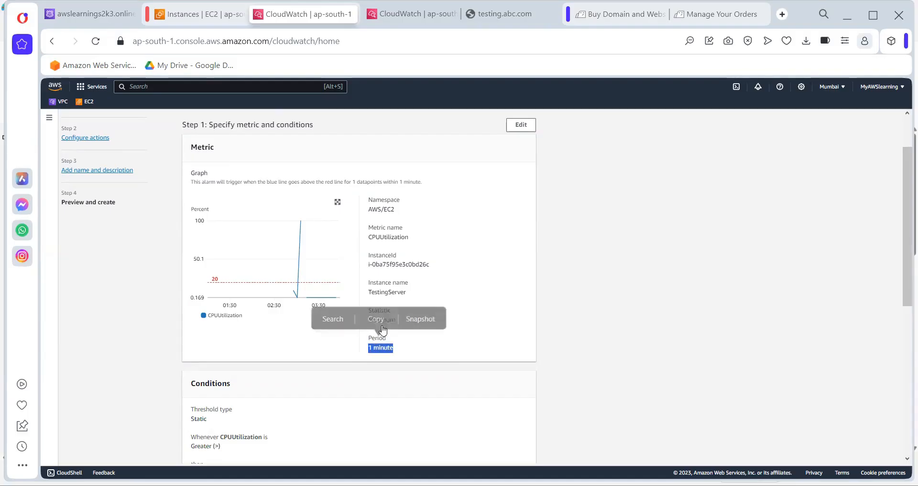
left_click(401, 292)
scroll(401, 292, "down", 4)
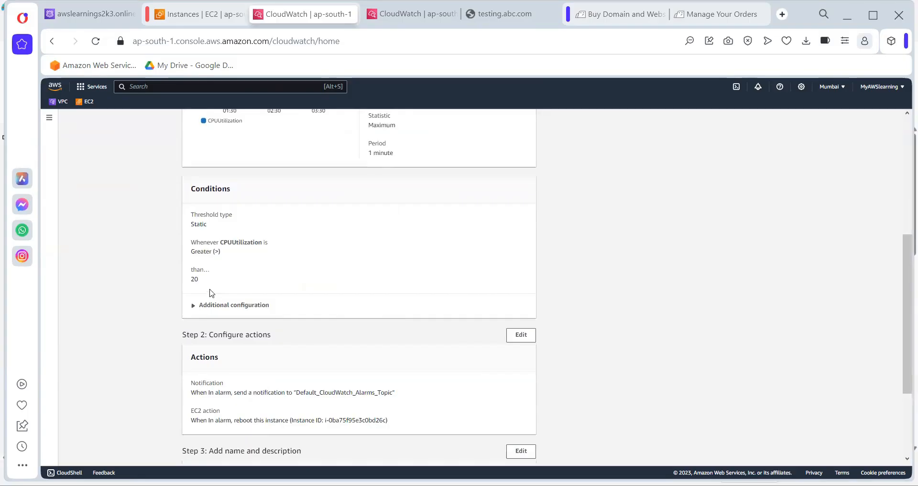
scroll(268, 350, "down", 1)
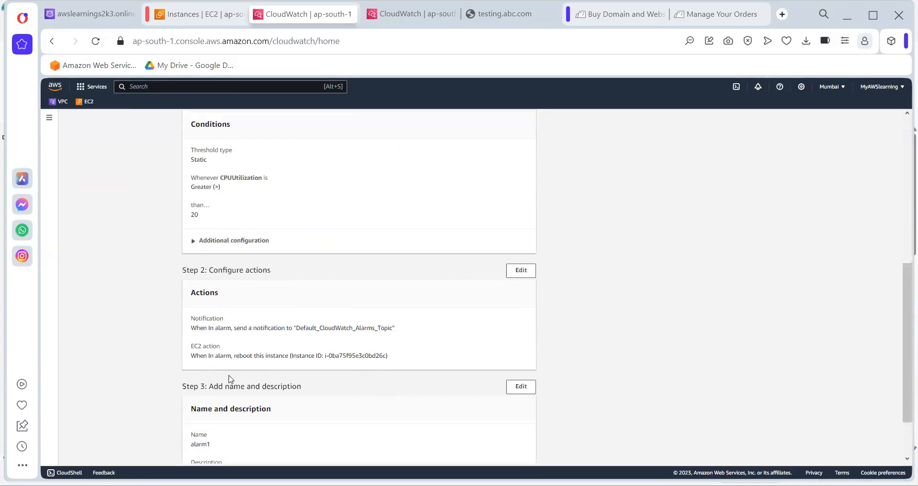
scroll(230, 377, "down", 1)
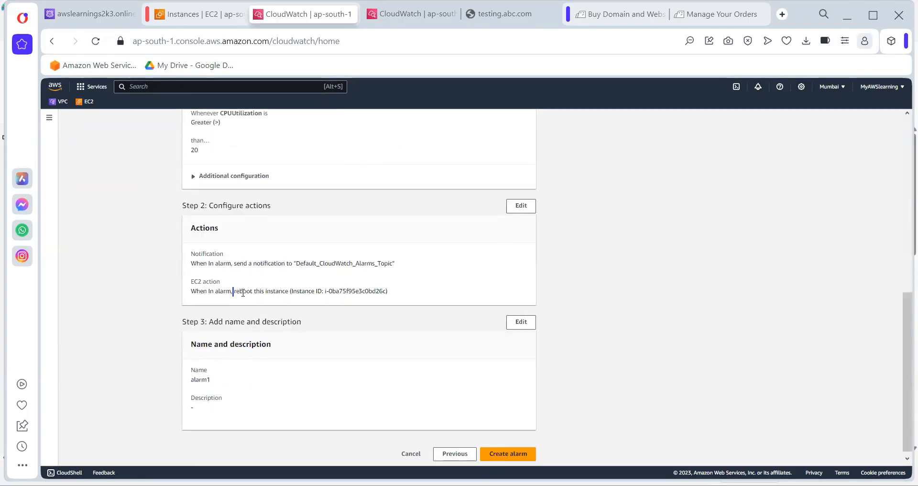
left_click_drag(233, 290, 406, 307)
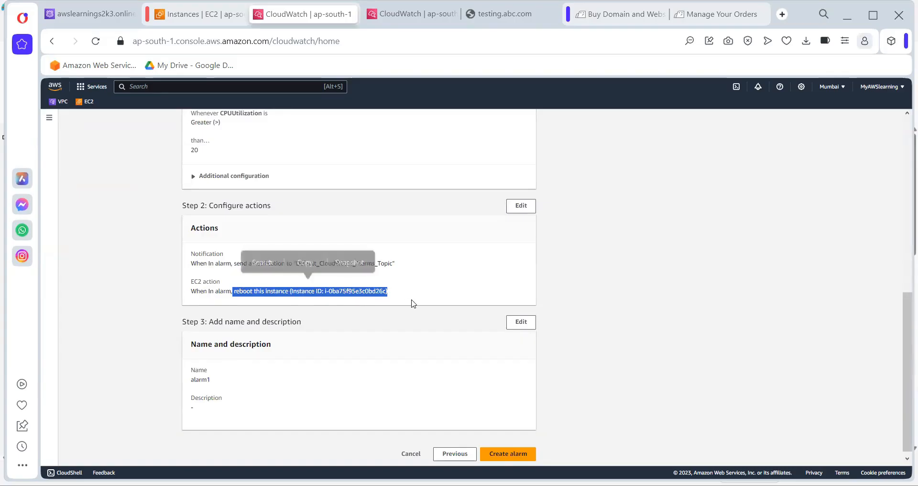
scroll(410, 304, "down", 1)
left_click(504, 449)
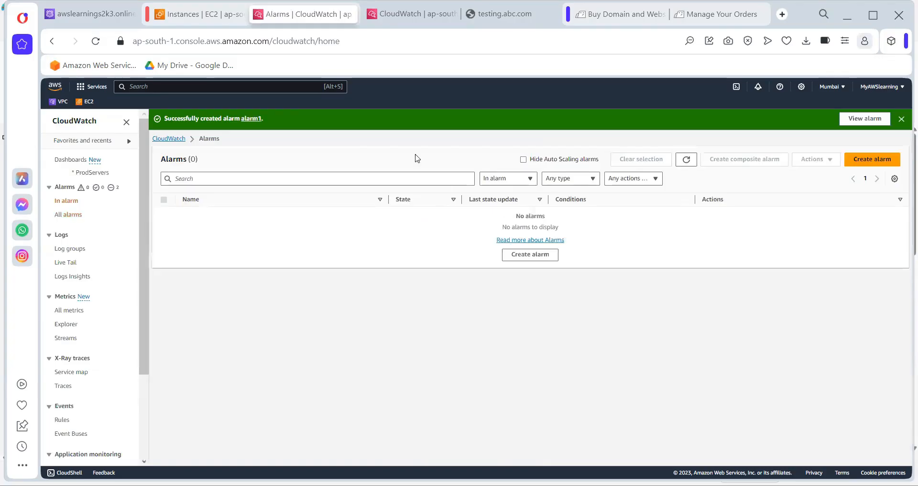
Refresh the alarms list, dismiss the success banner and show all alarms
left_click(686, 159)
left_click(686, 161)
left_click(900, 120)
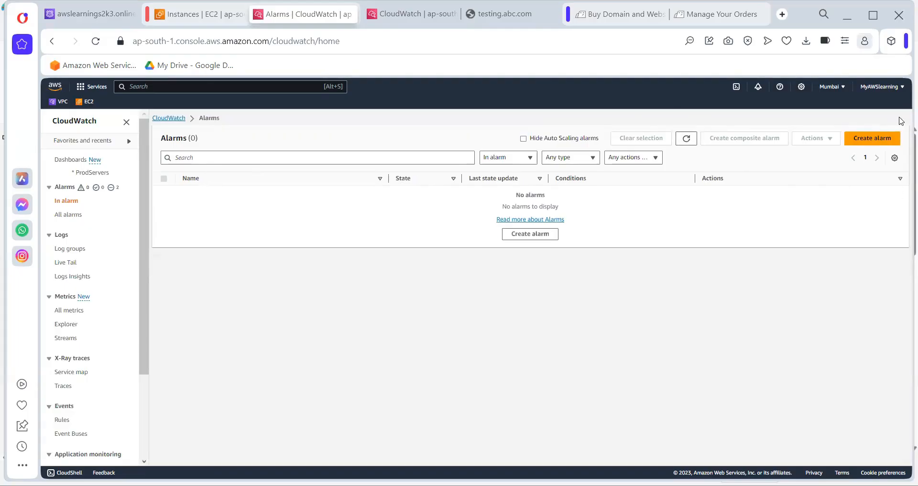
left_click(69, 216)
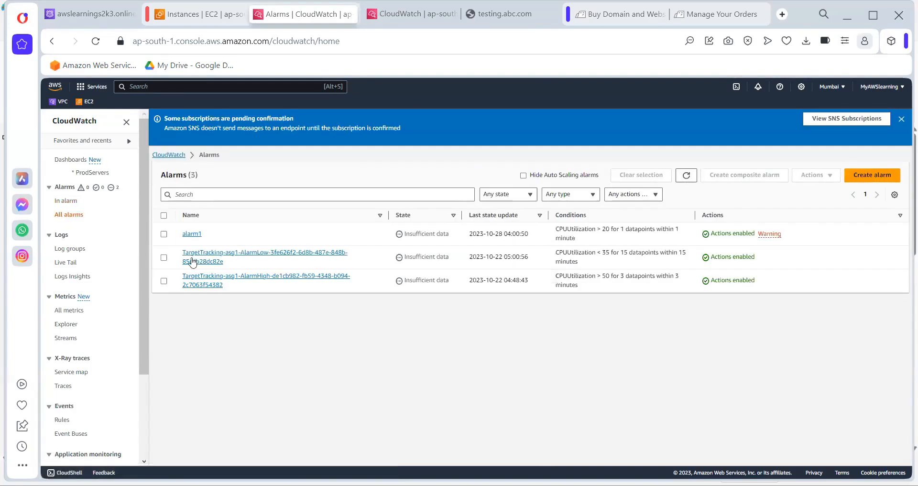
Select the TargetTracking AlarmLow and AlarmHigh alarms and attempt to delete them
left_click(164, 259)
left_click(164, 281)
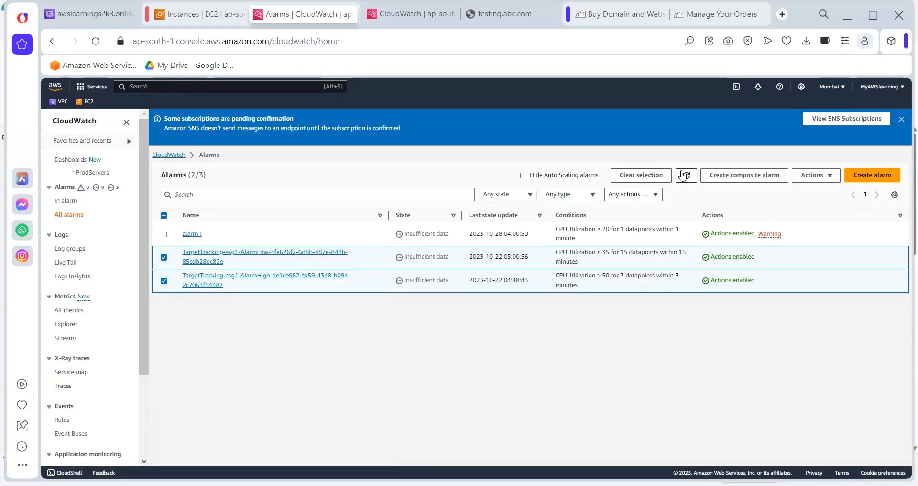
left_click(812, 176)
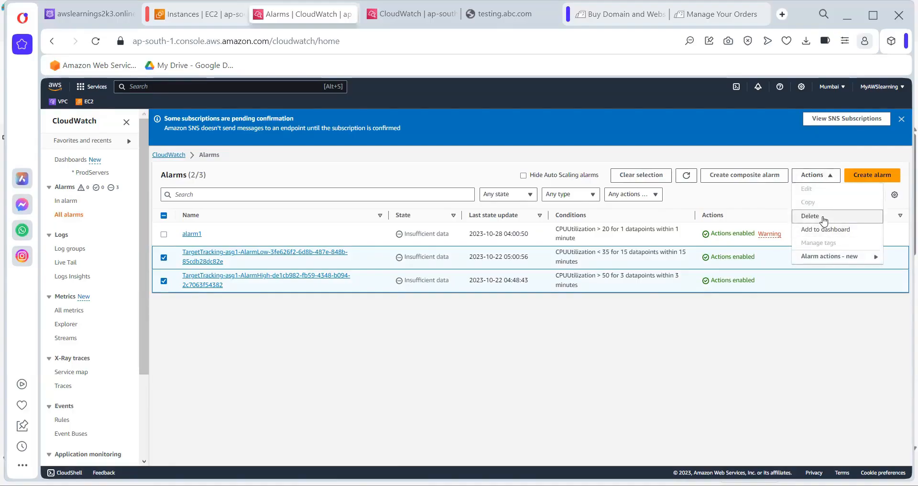
left_click(821, 217)
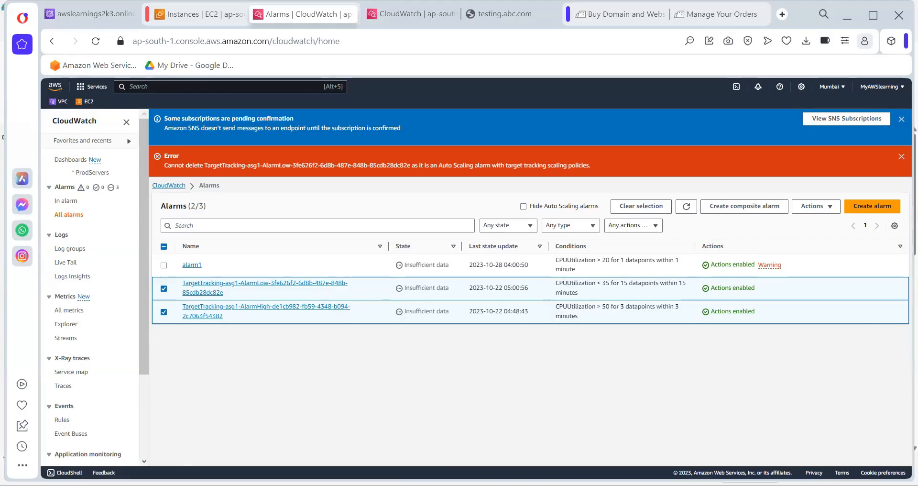
key("alt+Tab")
Add the Paint note 'AWS Managed (AWS restricted)' beside the Performance line, then return to the browser
left_click_drag(16, 247, 345, 347)
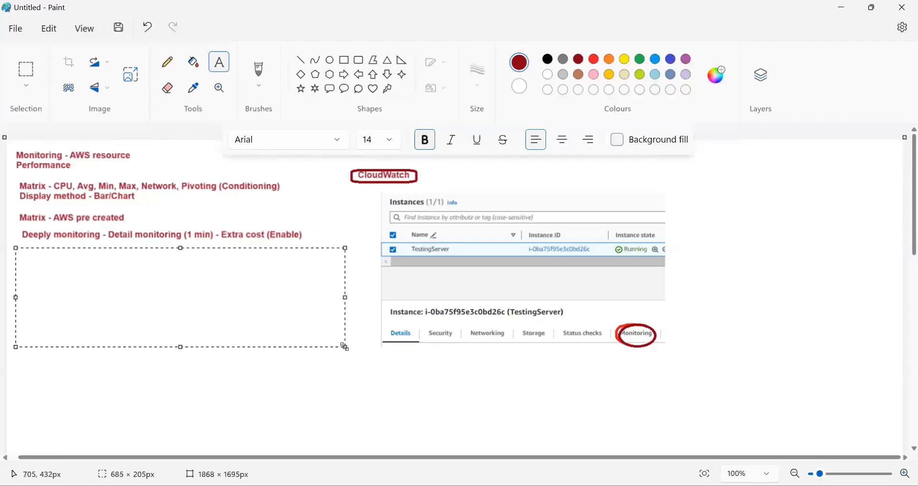
left_click_drag(77, 163, 302, 241)
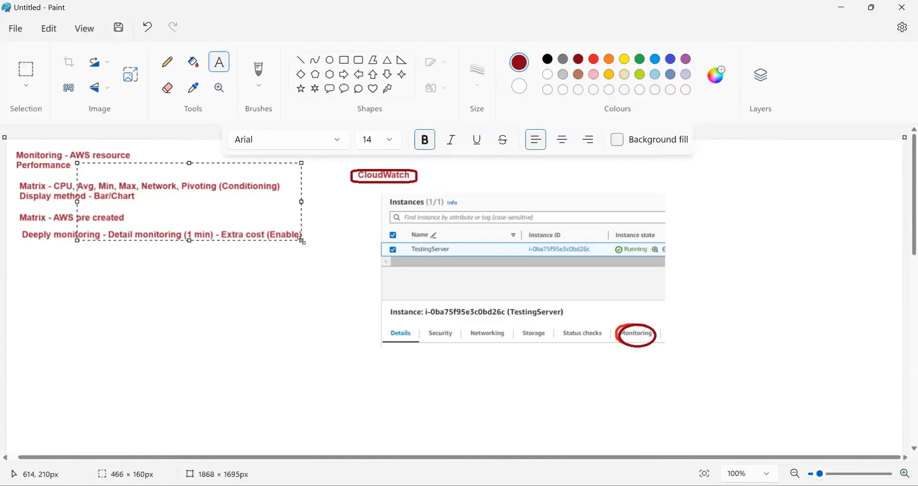
type("AWS Managed")
type("(AWS")
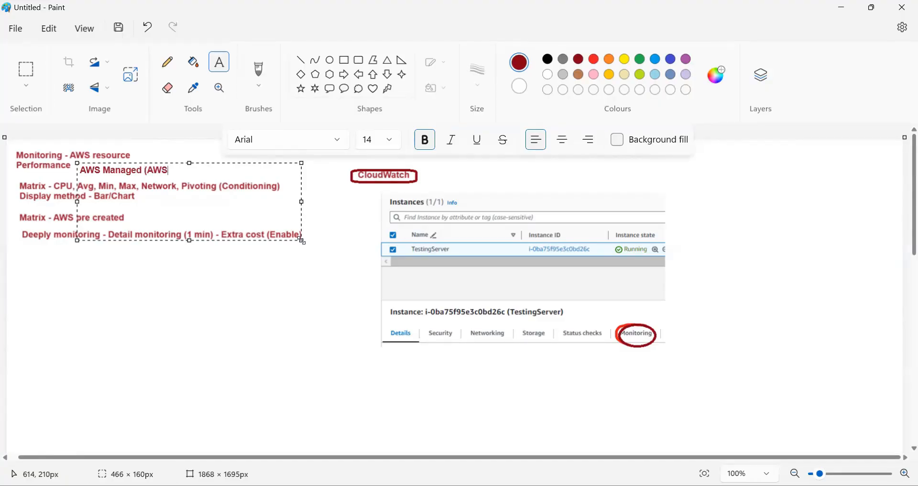
type(" restrc")
key("BackSpace")
type("icted")
left_click(225, 326)
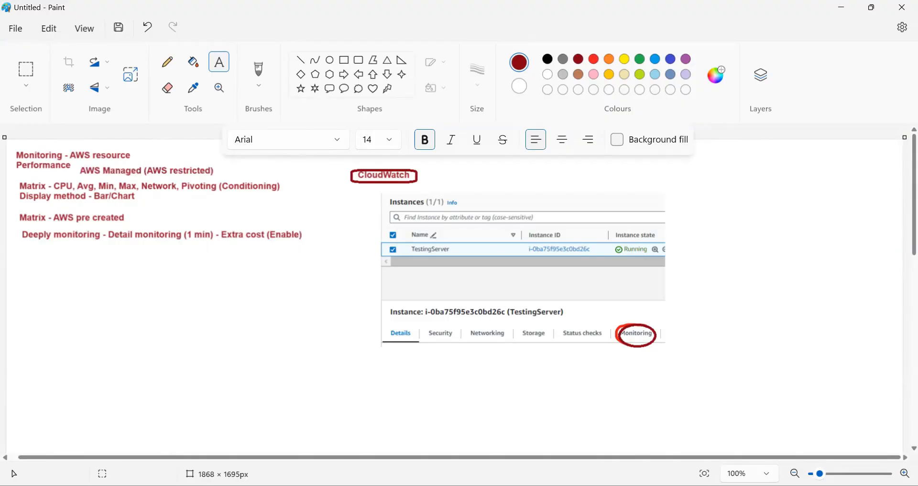
key("alt+Tab")
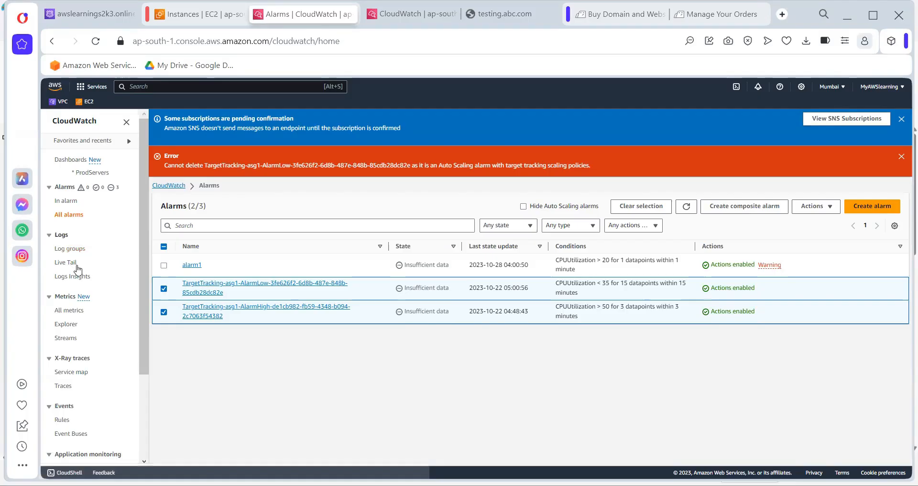
Open the metrics Explorer and add all EC2 Instance metrics via an 'ec2' search
left_click(62, 310)
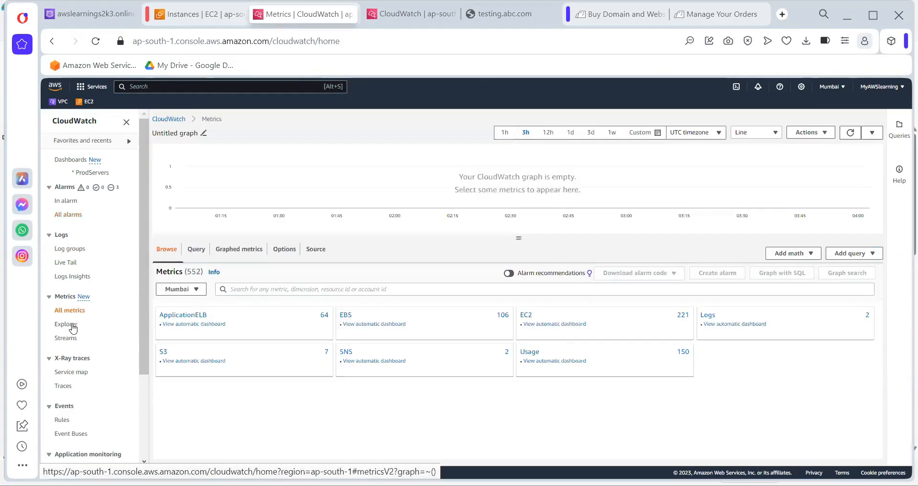
left_click(71, 325)
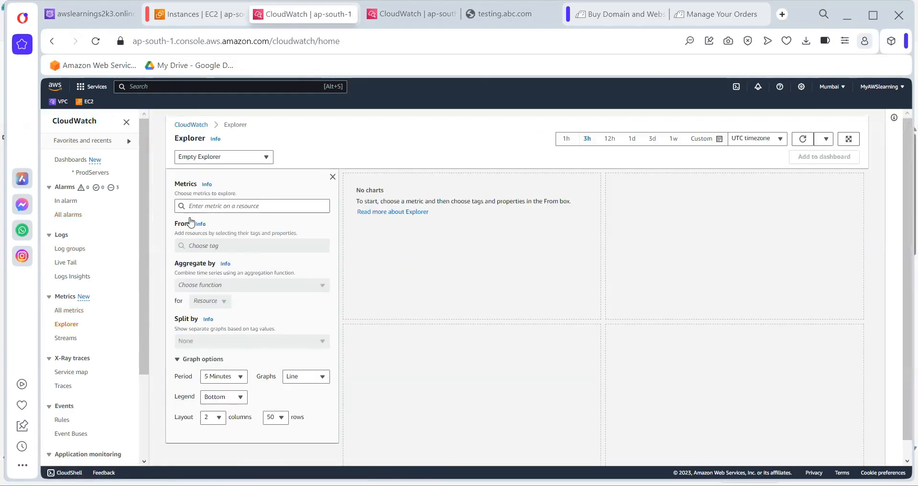
left_click(244, 206)
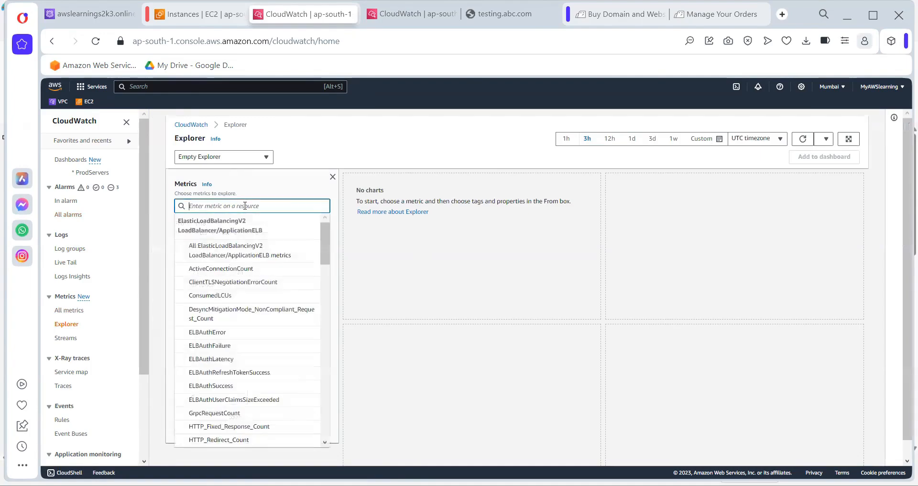
left_click_drag(324, 250, 336, 267)
type("ec2")
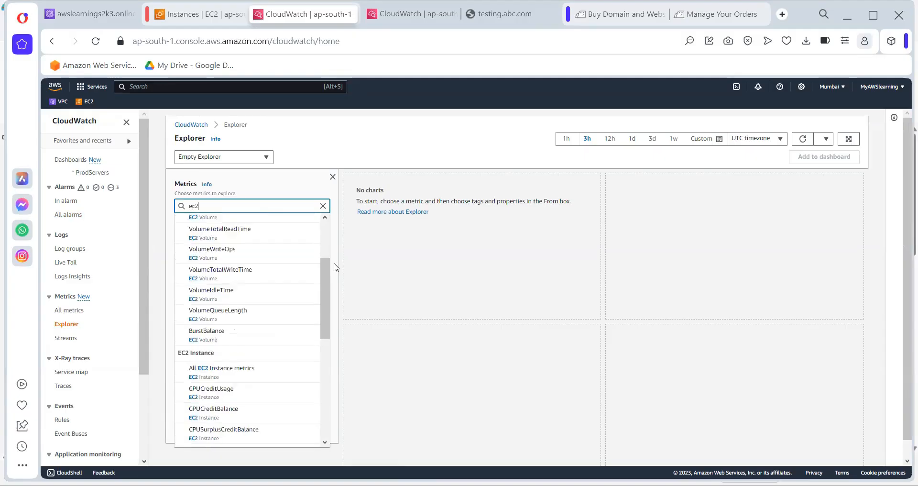
left_click(222, 372)
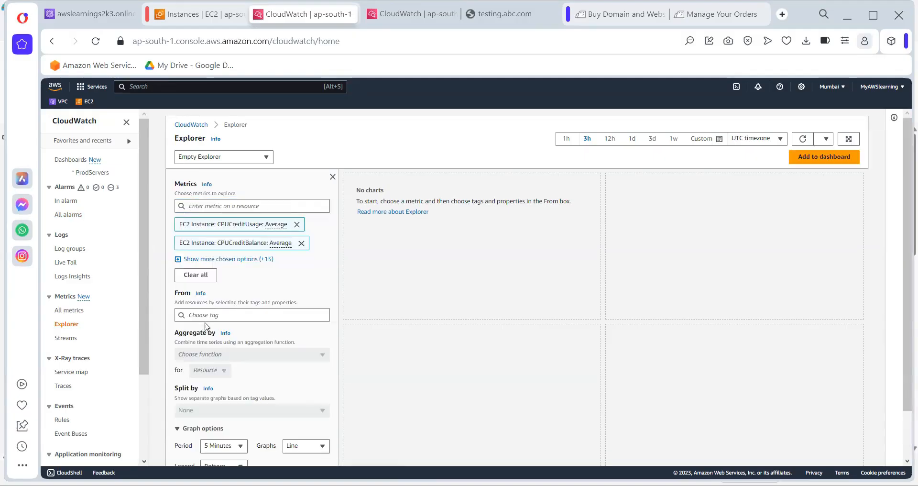
left_click(220, 316)
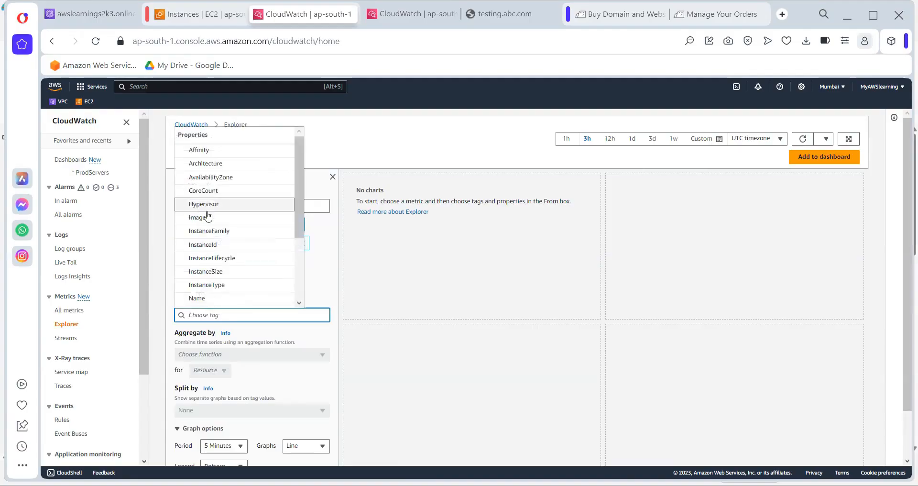
scroll(247, 403, "down", 1)
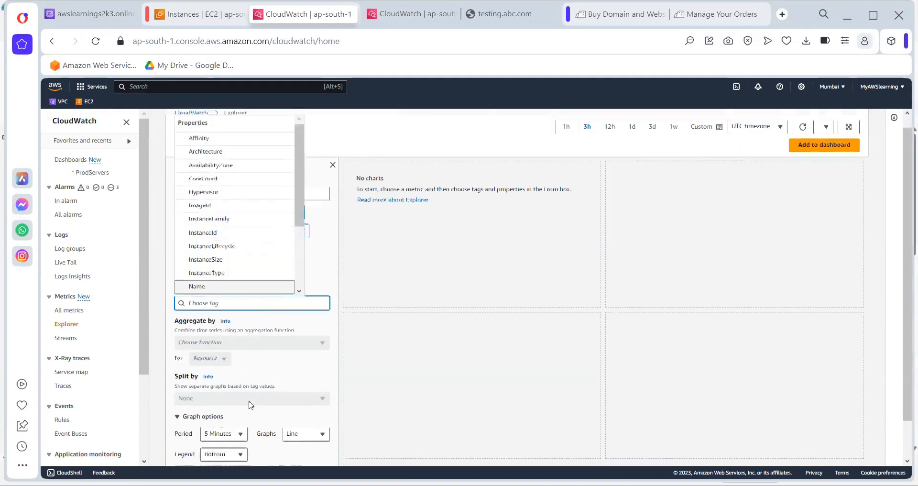
left_click(235, 326)
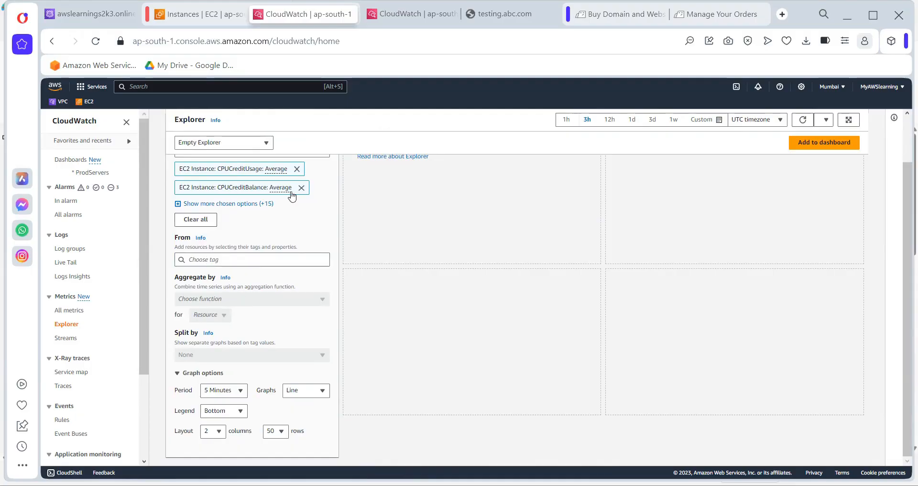
Set CPUCreditUsage and CPUCreditBalance to the Minimum statistic, then clear all Explorer metrics
left_click(274, 169)
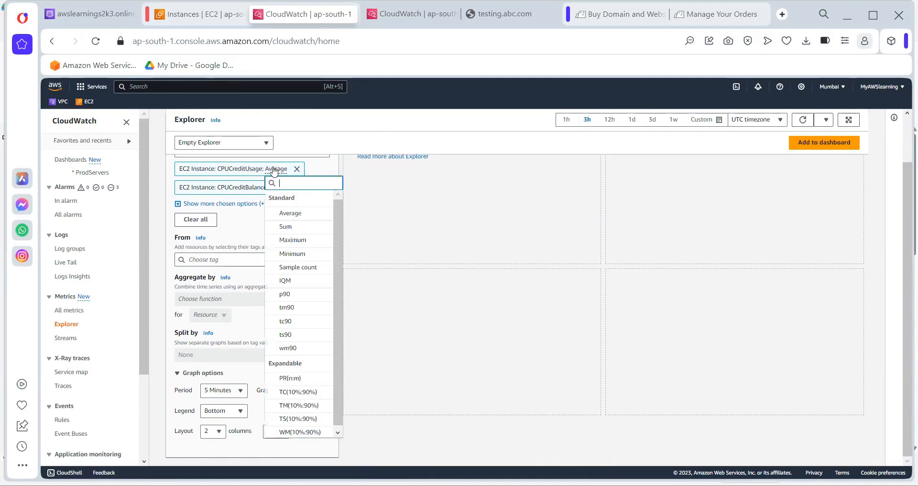
left_click(299, 259)
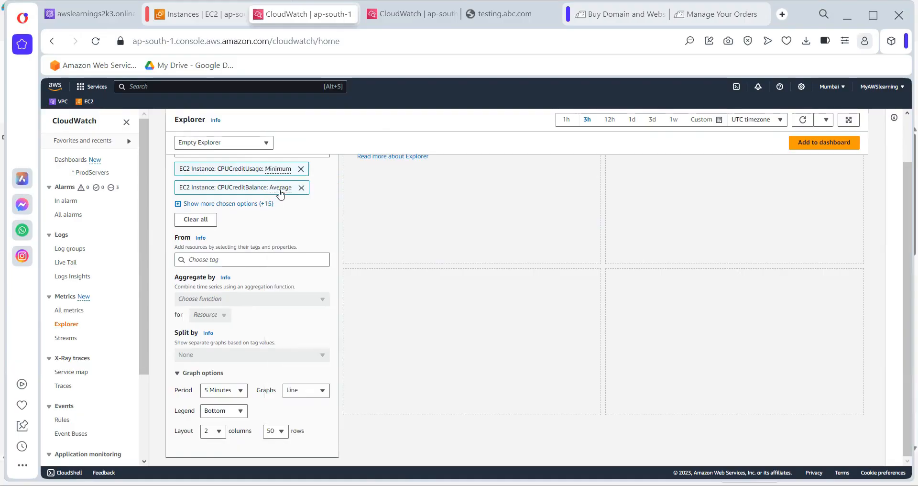
left_click(281, 188)
left_click(293, 272)
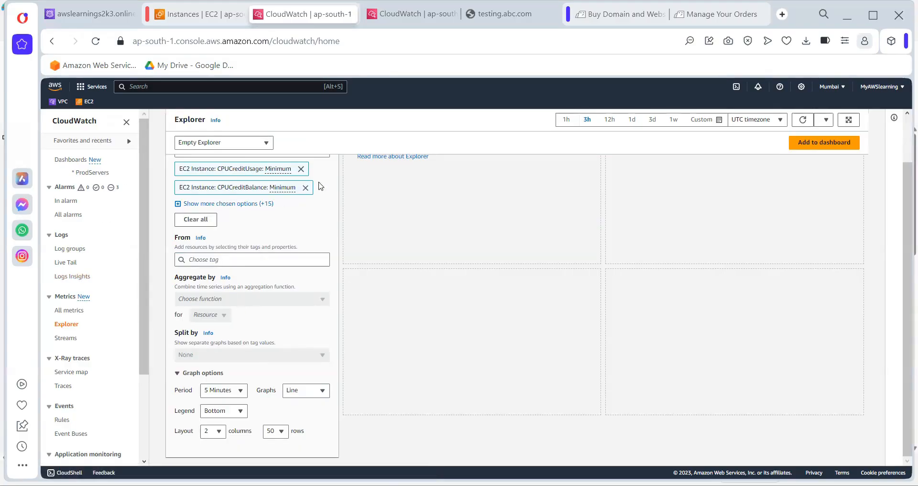
left_click(304, 189)
double_click(314, 189)
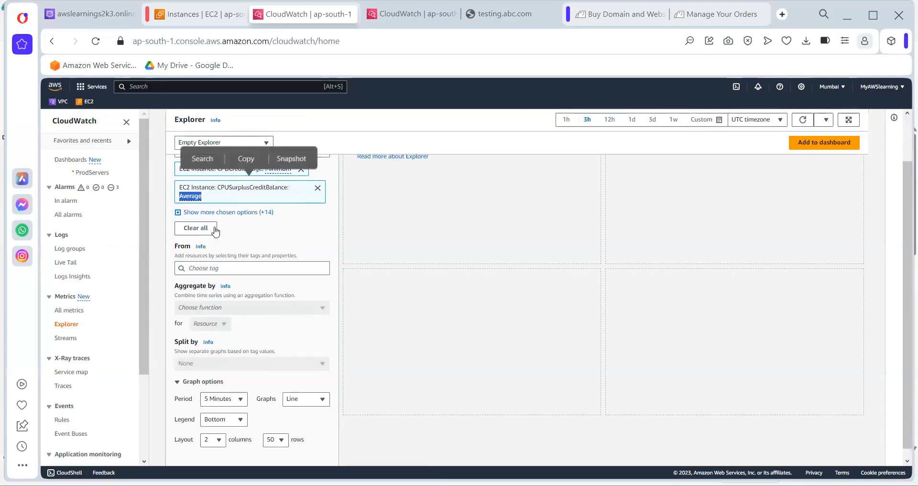
left_click(205, 229)
Add only the EC2 Instance CPUUtilization metric to the Explorer
left_click(233, 184)
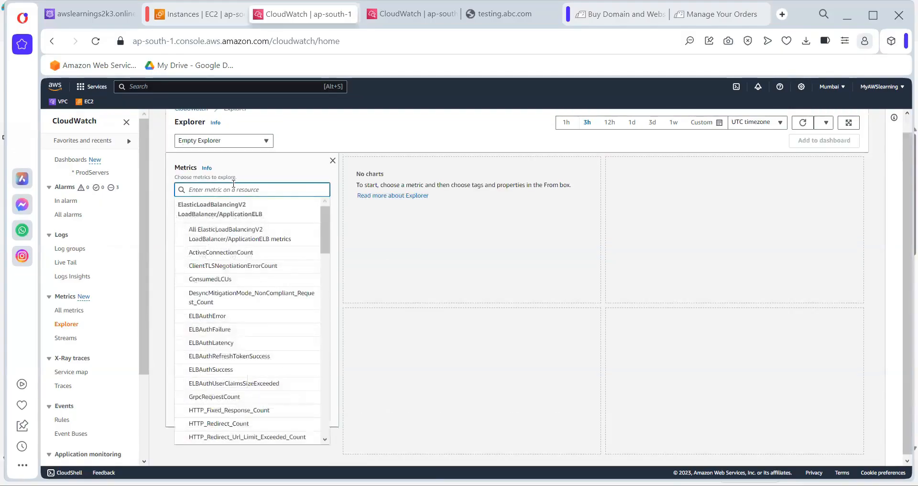
type("ec2")
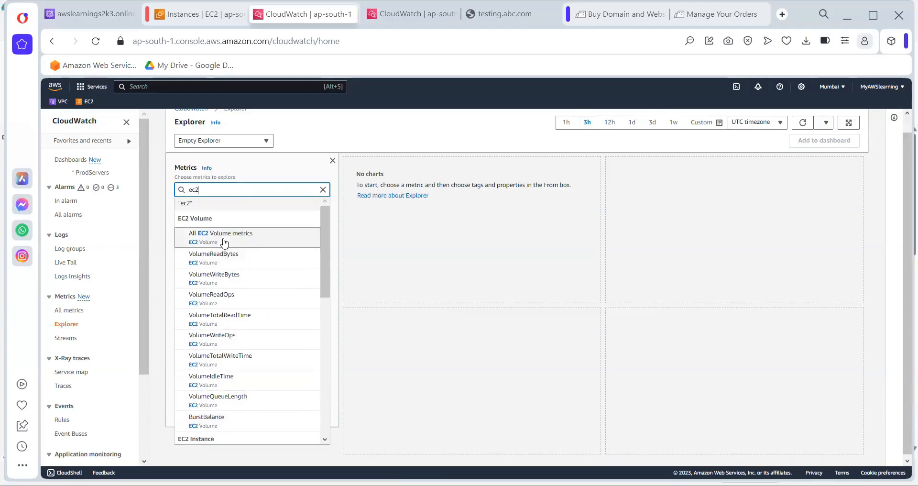
scroll(227, 377, "down", 3)
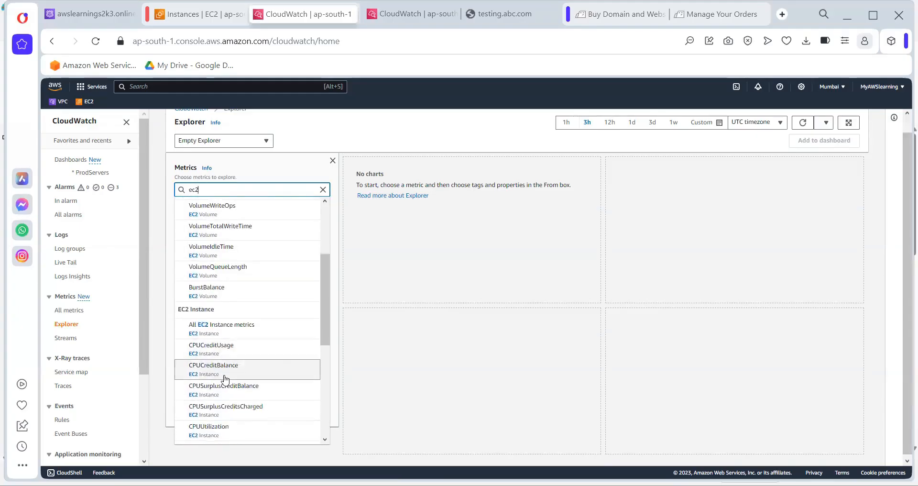
left_click(216, 431)
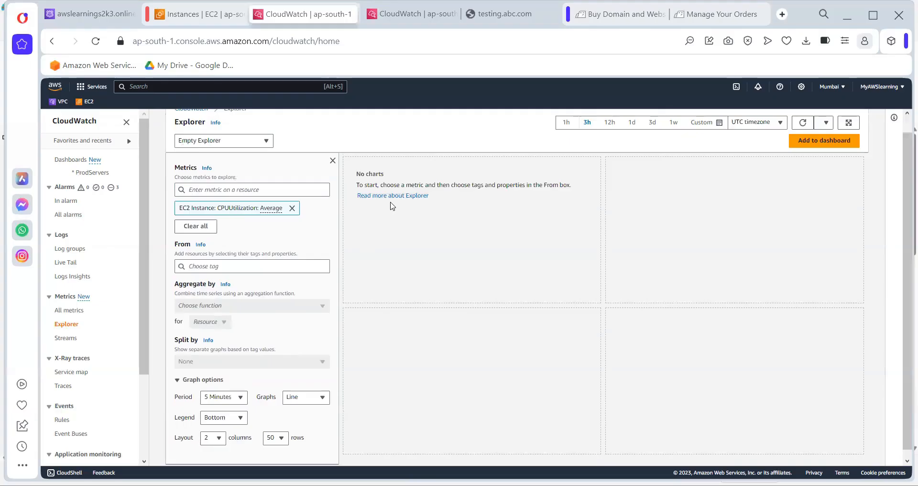
left_click(223, 266)
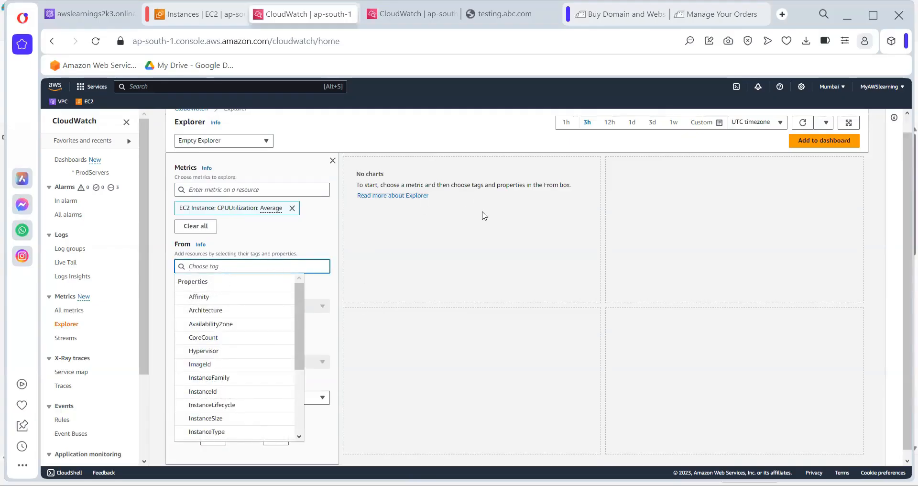
left_click(359, 139)
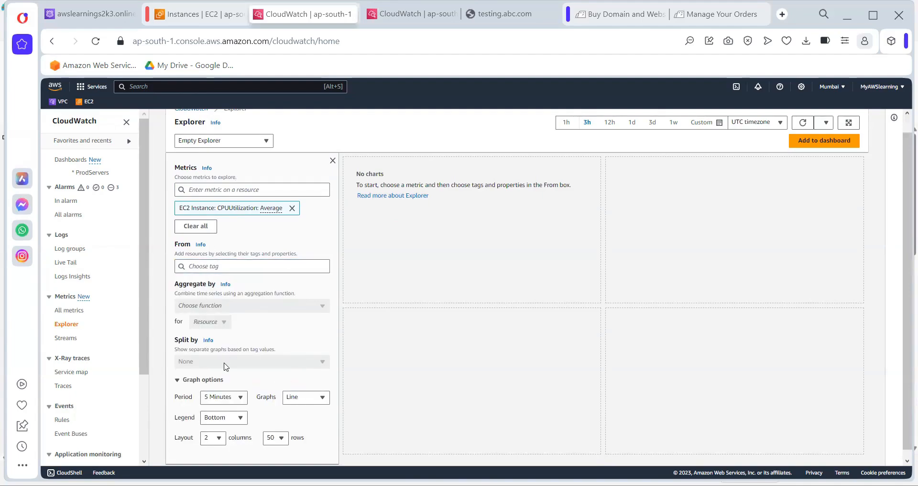
Go to the Synthetics Canaries page from the sidebar
scroll(248, 345, "down", 1)
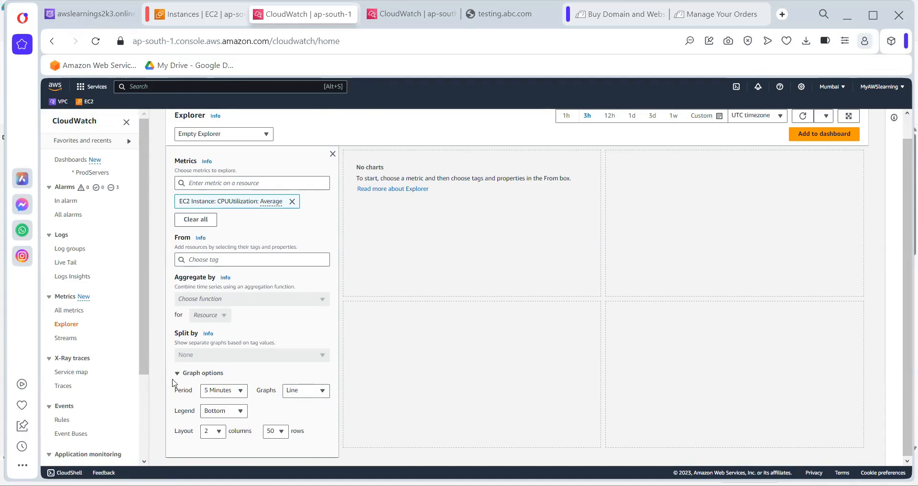
left_click_drag(149, 370, 155, 426)
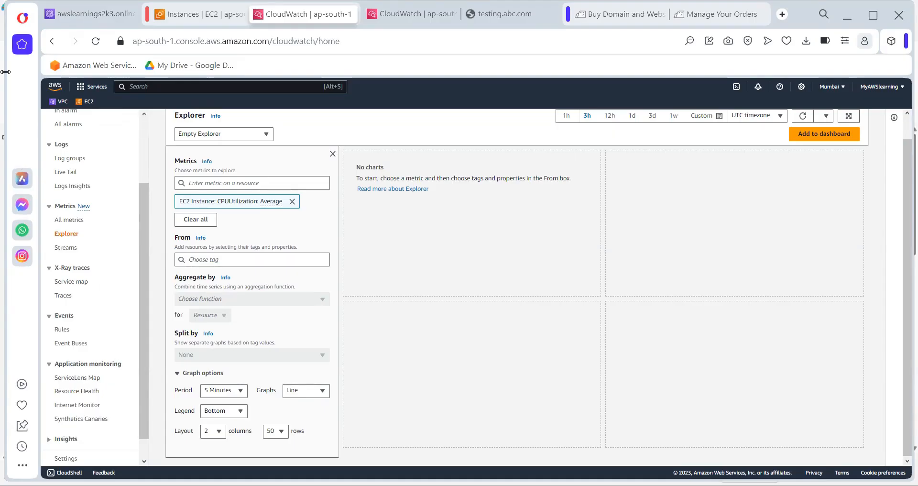
left_click(92, 422)
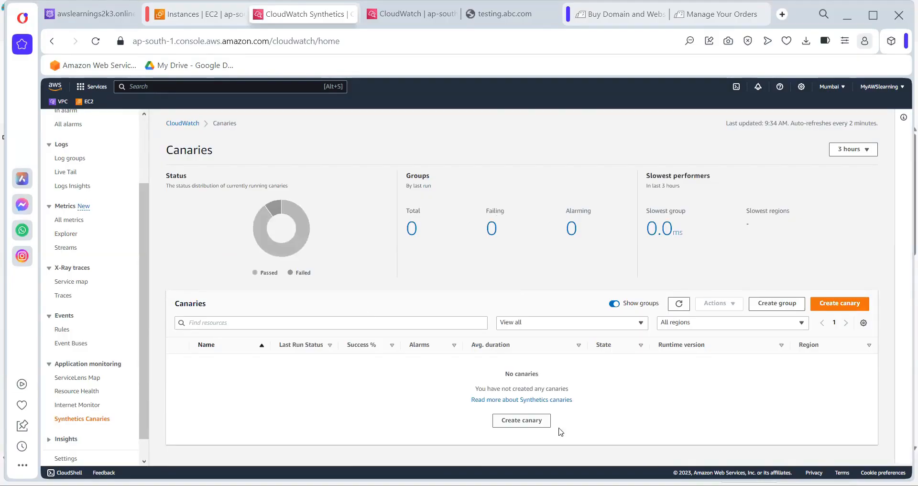
left_click(526, 421)
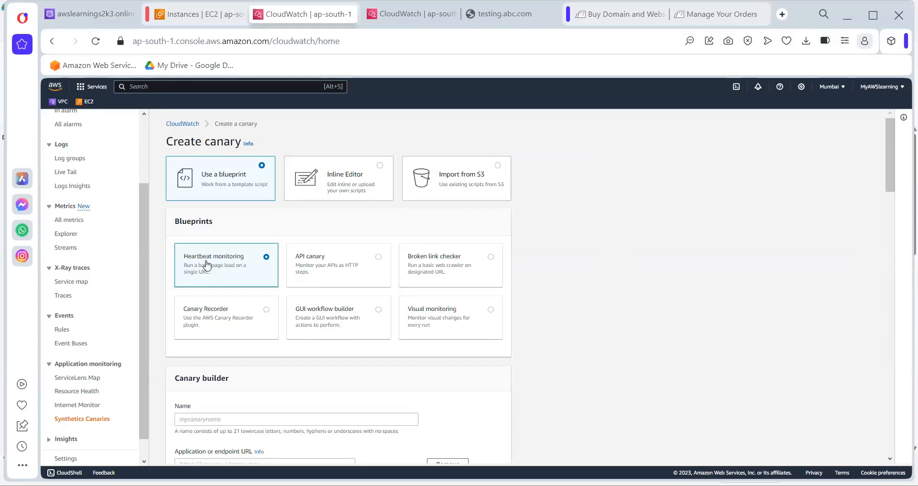
scroll(207, 266, "down", 3)
left_click(218, 332)
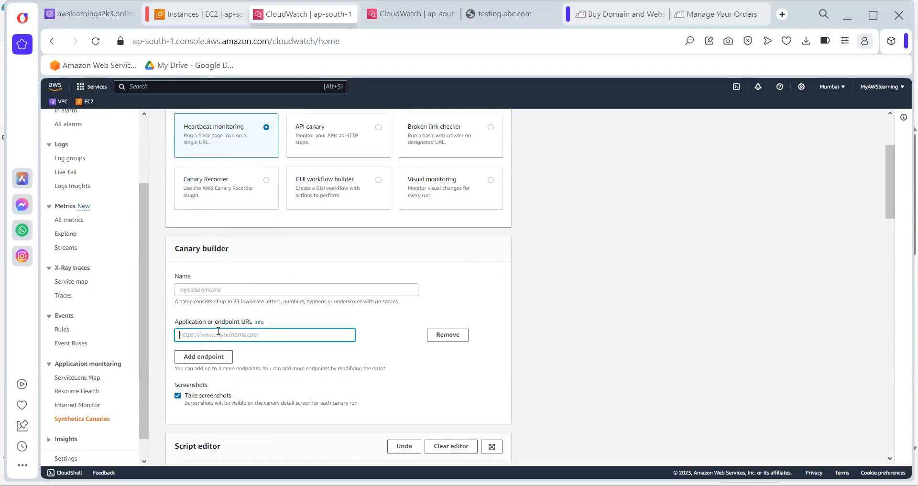
scroll(218, 331, "down", 3)
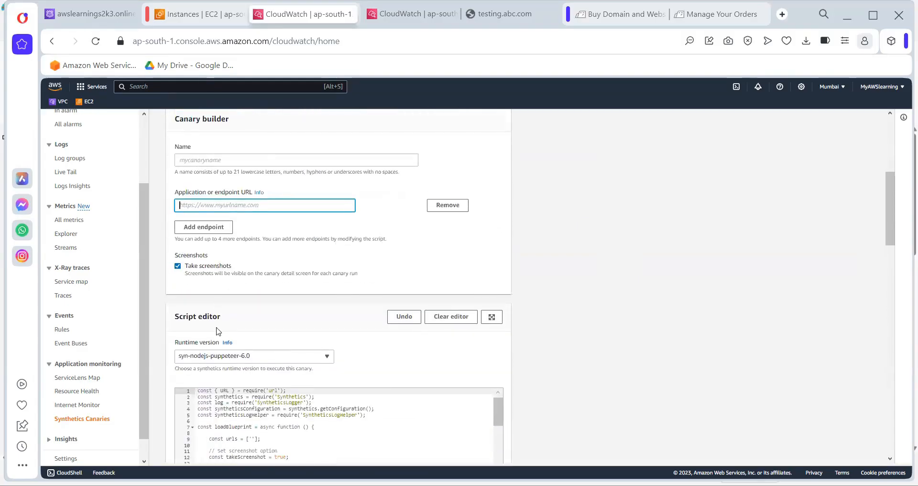
scroll(212, 306, "up", 1)
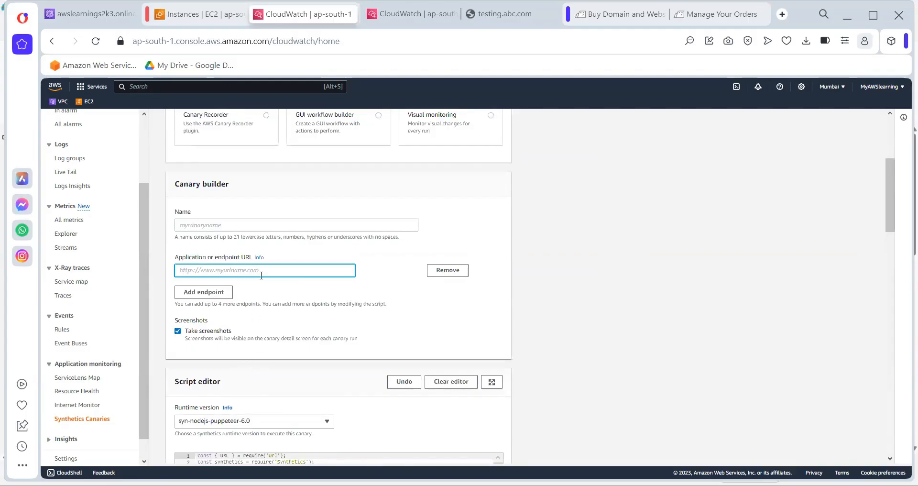
scroll(261, 274, "up", 1)
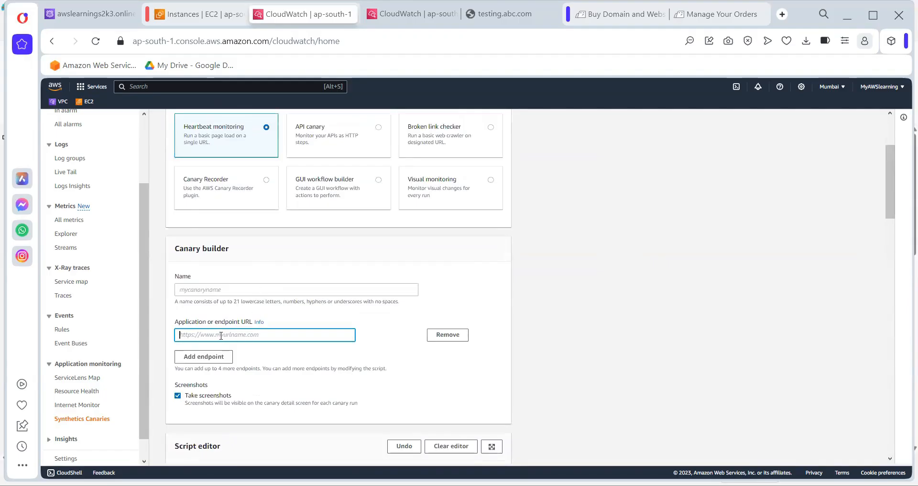
type("pa")
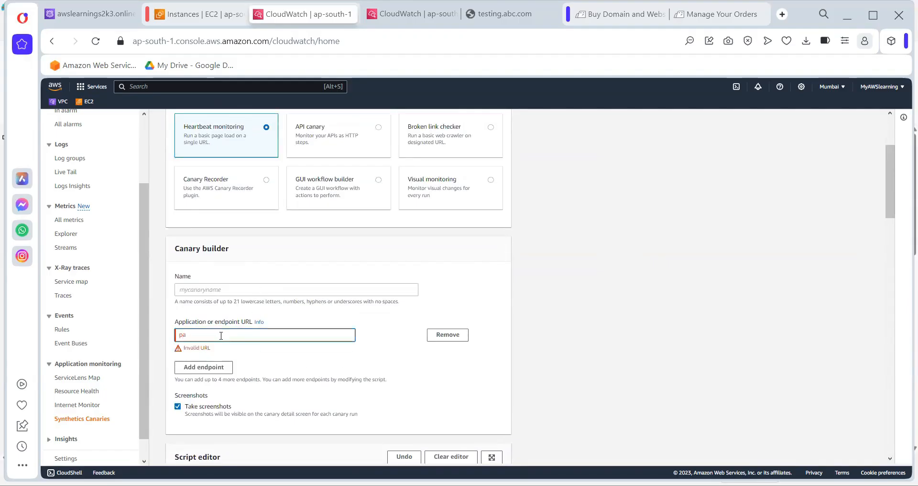
type("aytm.com")
type("https")
type("://")
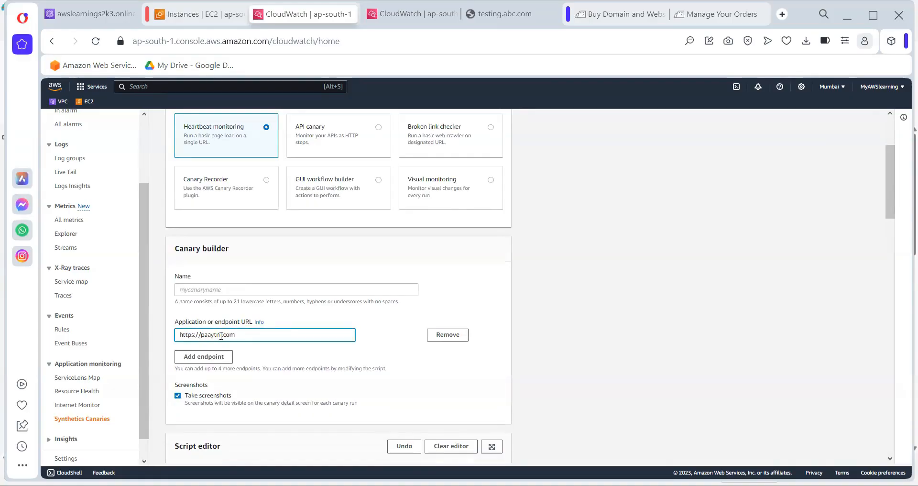
scroll(234, 338, "down", 1)
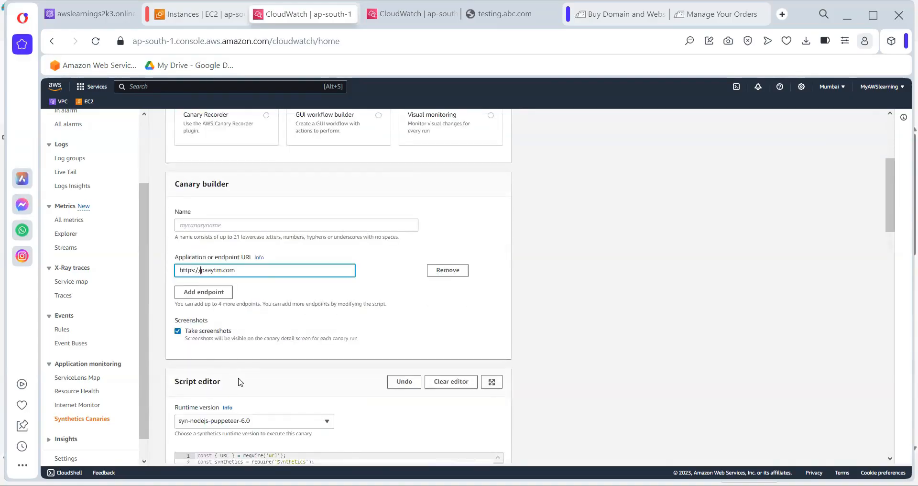
scroll(240, 383, "up", 1)
scroll(240, 382, "down", 1)
scroll(240, 379, "up", 1)
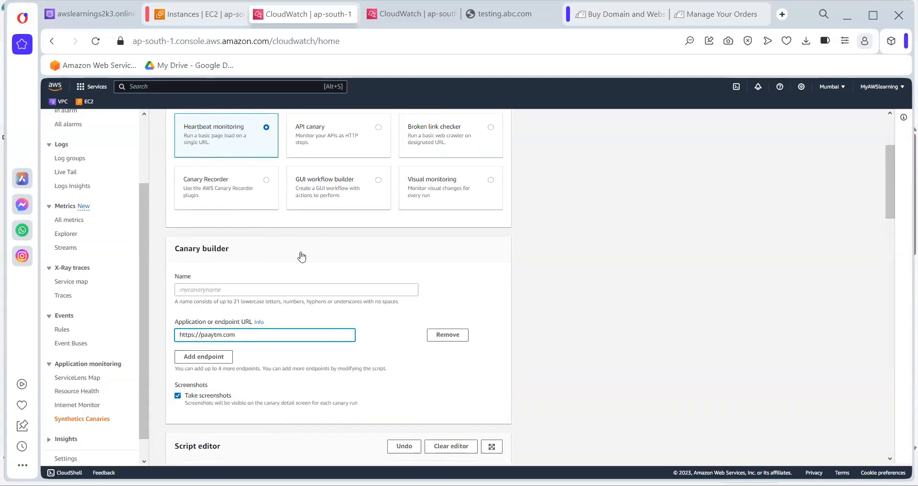
scroll(433, 414, "down", 1)
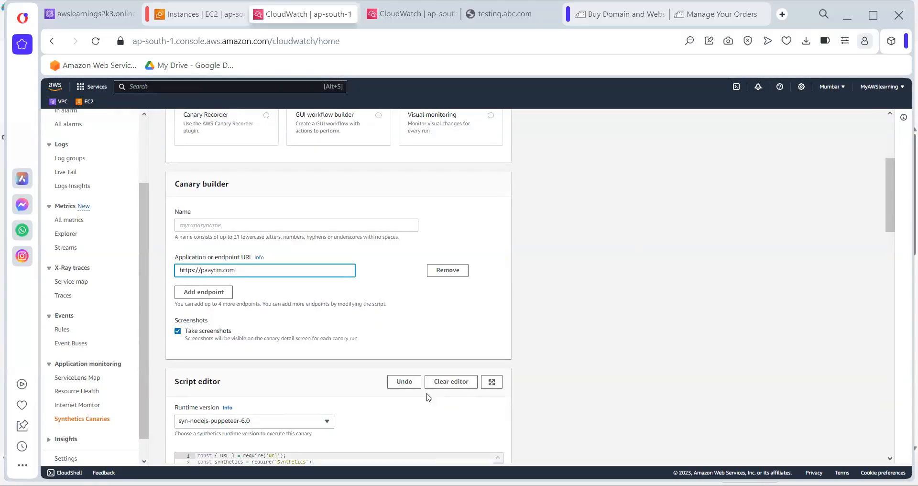
scroll(364, 400, "down", 2)
scroll(365, 400, "down", 5)
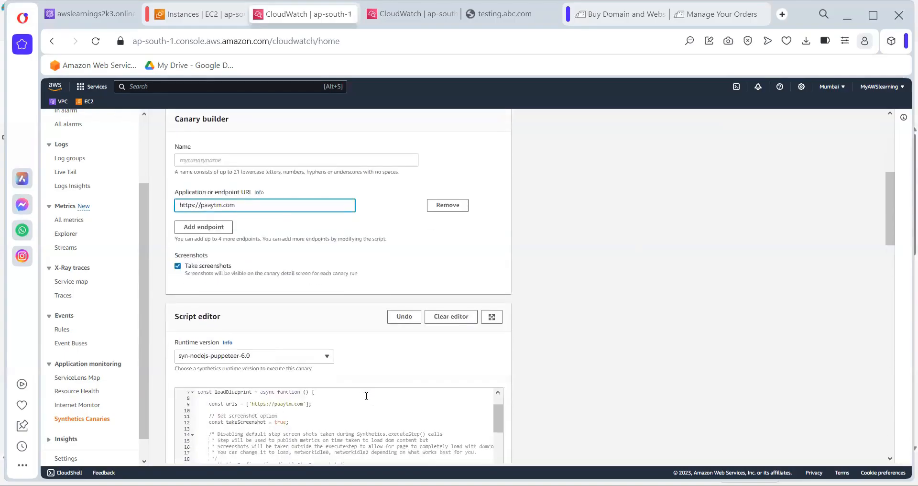
scroll(361, 354, "down", 10)
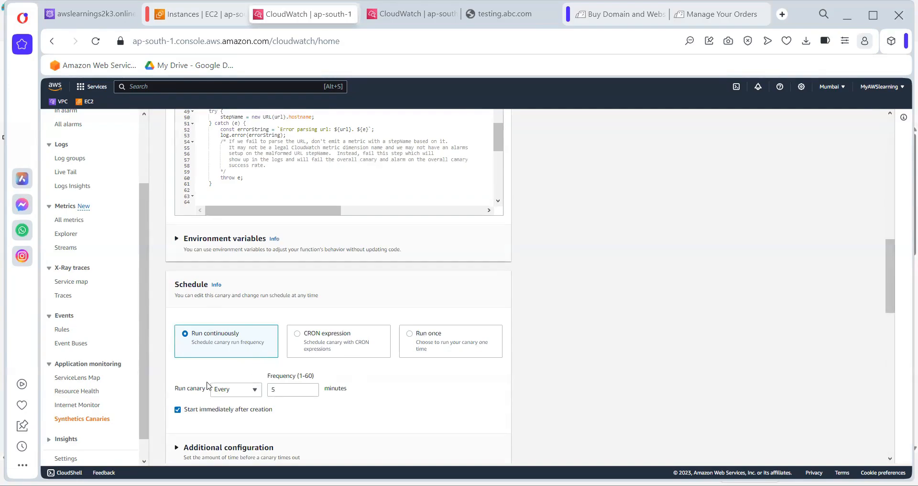
scroll(243, 394, "down", 1)
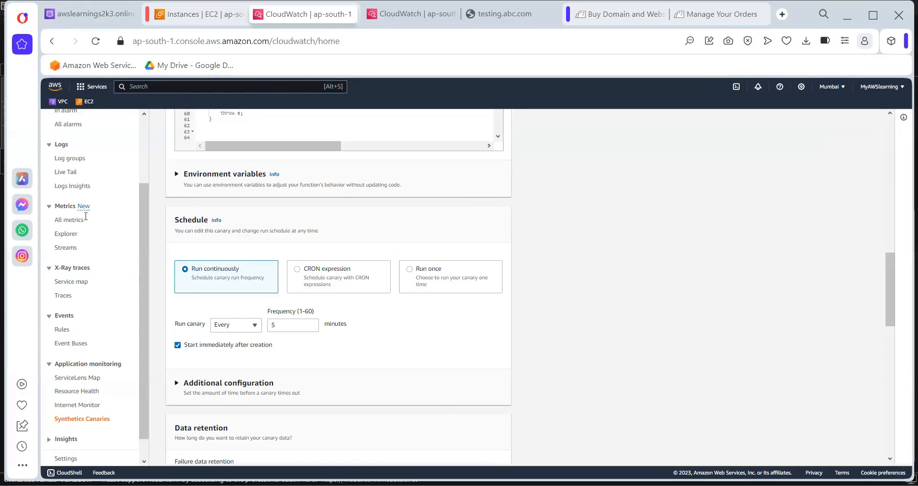
In Paint, add a new text box below the notes headed 'Alarm'
key("alt+Tab")
left_click(214, 66)
left_click_drag(18, 253, 410, 451)
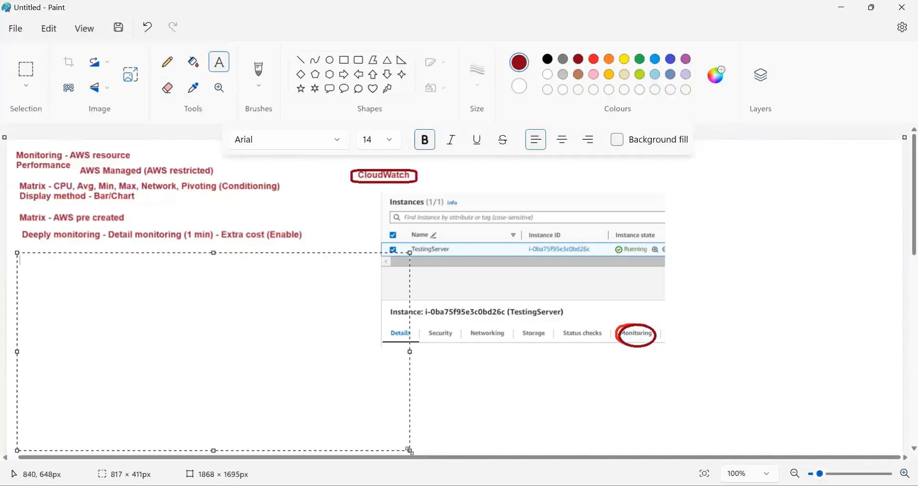
type("Event - Monitin")
key("BackSpace")
key("BackSpace")
key("BackSpace")
key("BackSpace")
key("BackSpace")
key("BackSpace")
key("BackSpace")
key("BackSpace")
key("BackSpace")
key("BackSpace")
key("BackSpace")
key("BackSpace")
key("BackSpace")
key("BackSpace")
key("BackSpace")
type("Alarm -")
key("BackSpace")
key("BackSpace")
key("BackSpace")
key("Return")
Type the next line 'Event (Lambda', fixing the misspellings
type("Eevent")
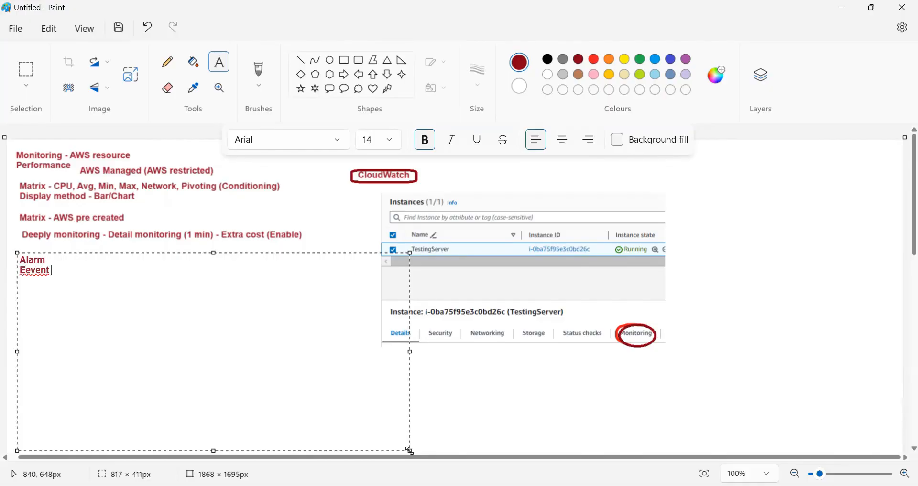
key("BackSpace")
key("BackSpace")
key("BackSpace")
key("BackSpace")
key("BackSpace")
key("BackSpace")
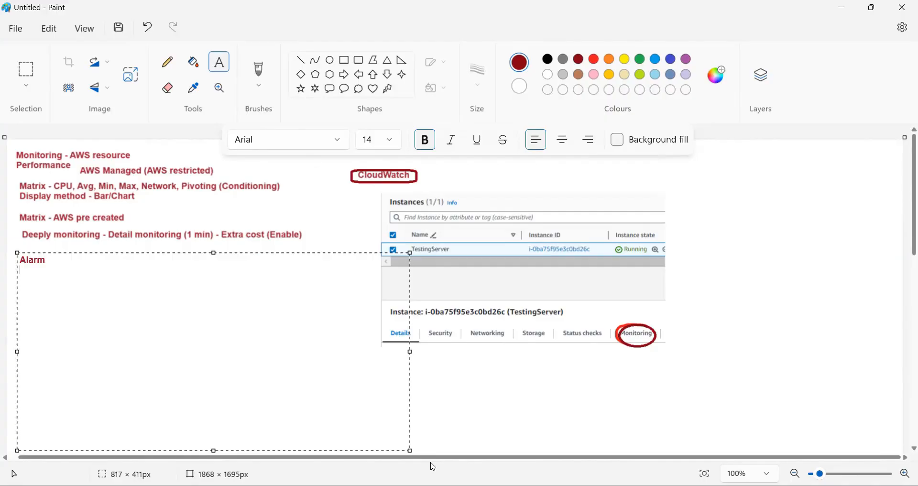
type("Event (Lambda")
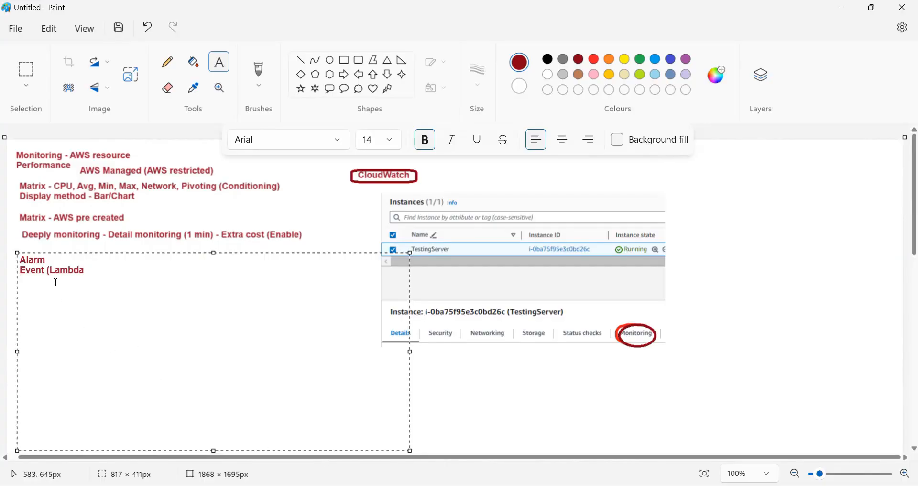
Complete the line as 'log & Event (Lambda will cover)' and return to the browser
left_click(22, 271)
type("log ")
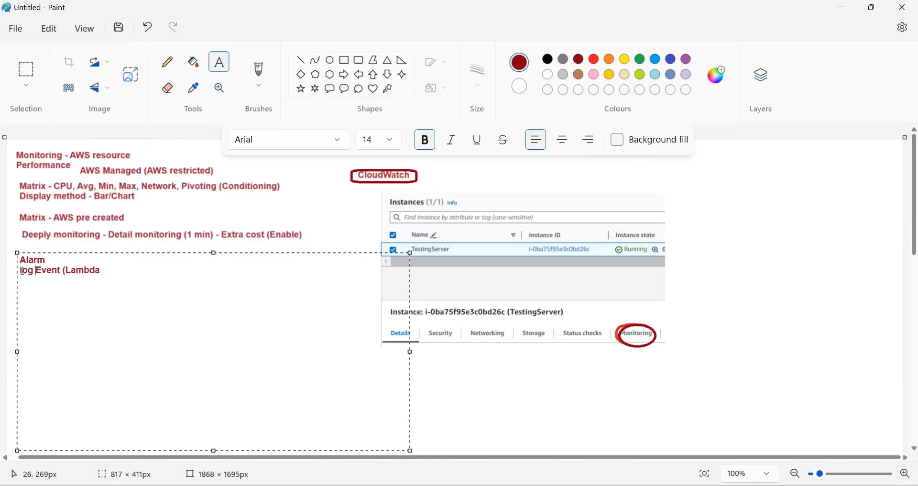
type("&")
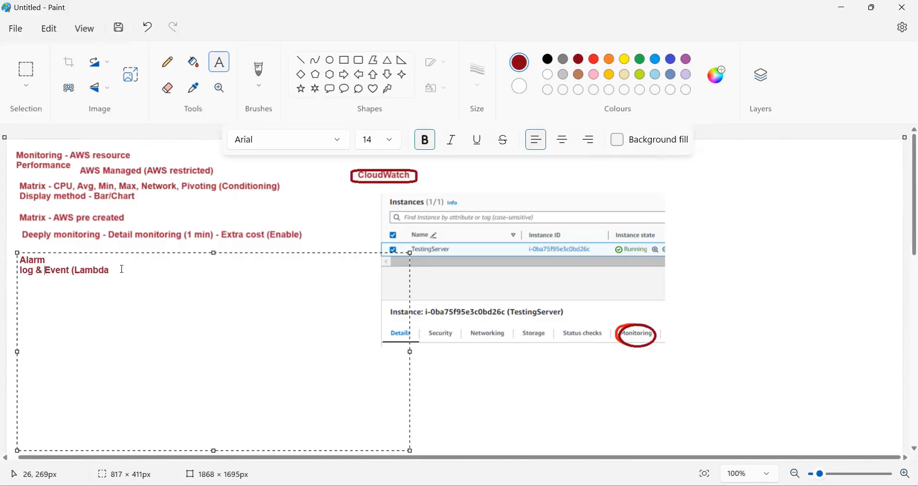
left_click(128, 271)
type("will cover)")
left_click(723, 281)
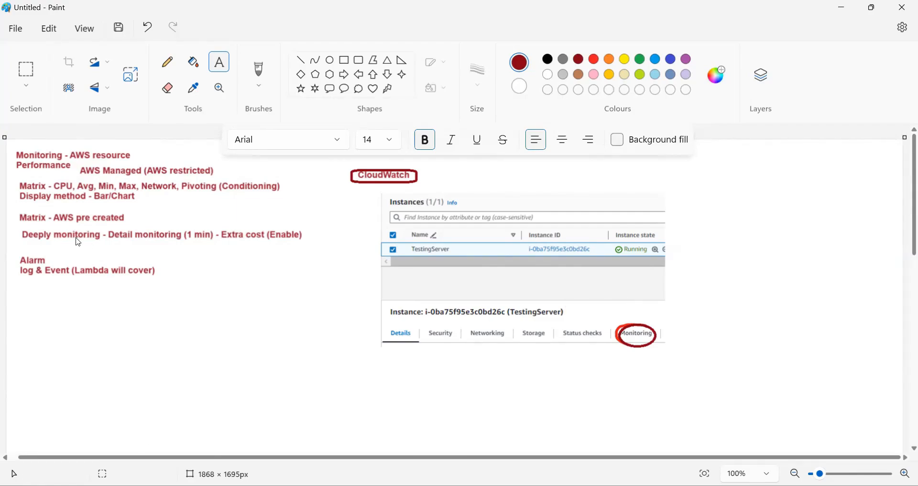
key("alt+Tab")
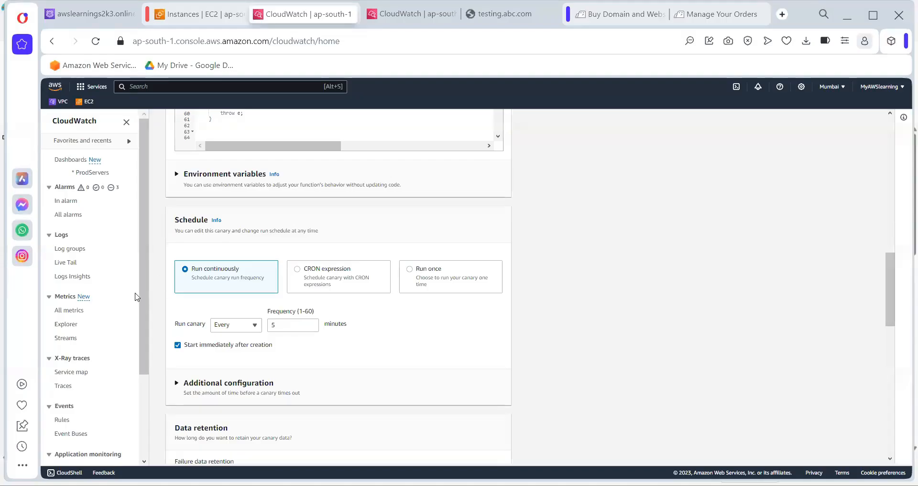
Look at the Explorer and Metric streams pages, then open All metrics
left_click(65, 326)
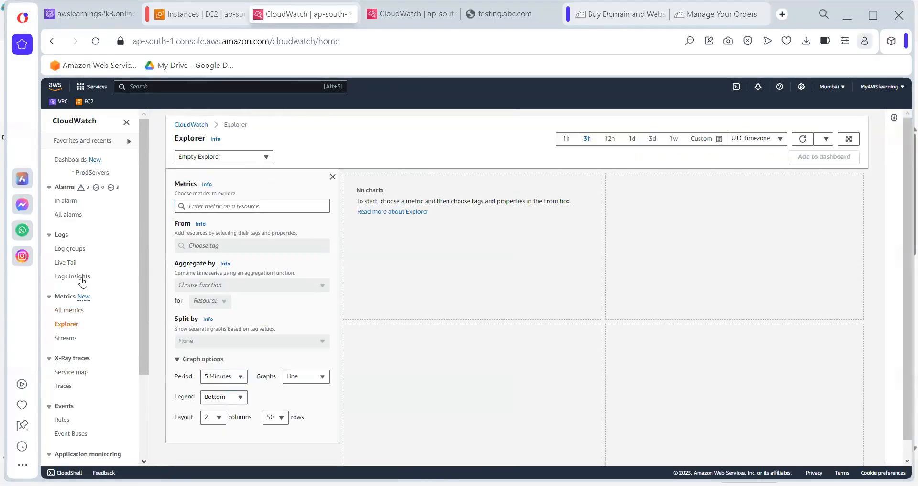
left_click(67, 339)
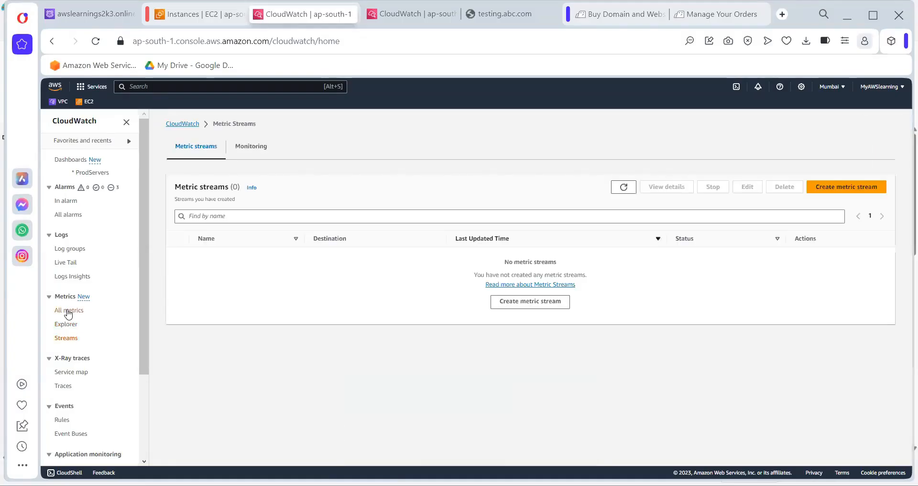
left_click(70, 312)
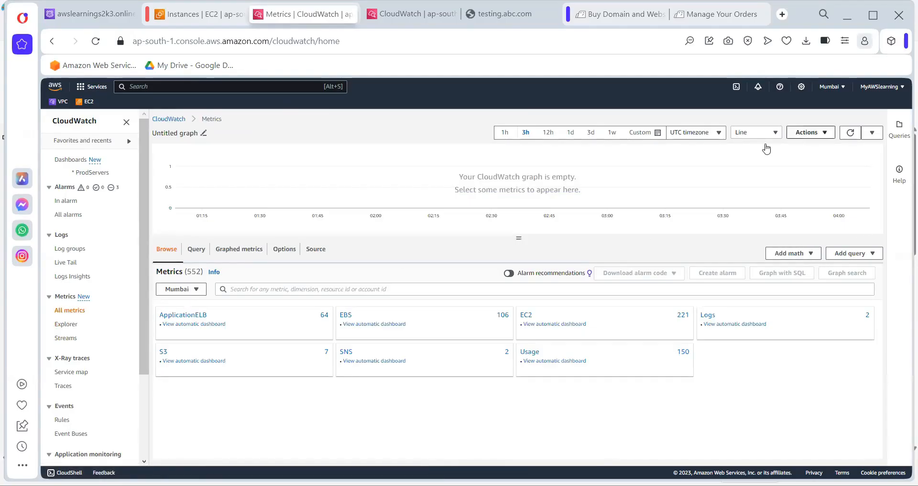
Filter metrics by the pasted TestingServer instance ID and open its 17 EC2 Per-Instance Metrics
left_click(252, 290)
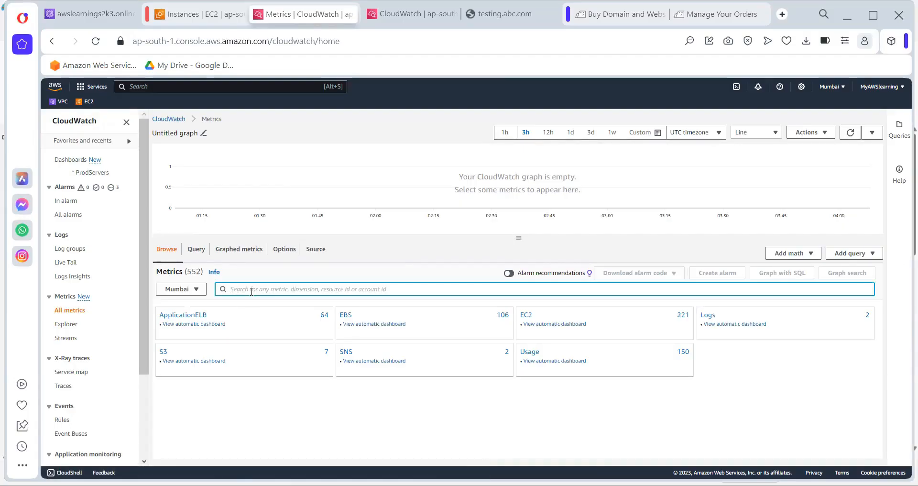
type("i-0ba77f95e3c0bd26c")
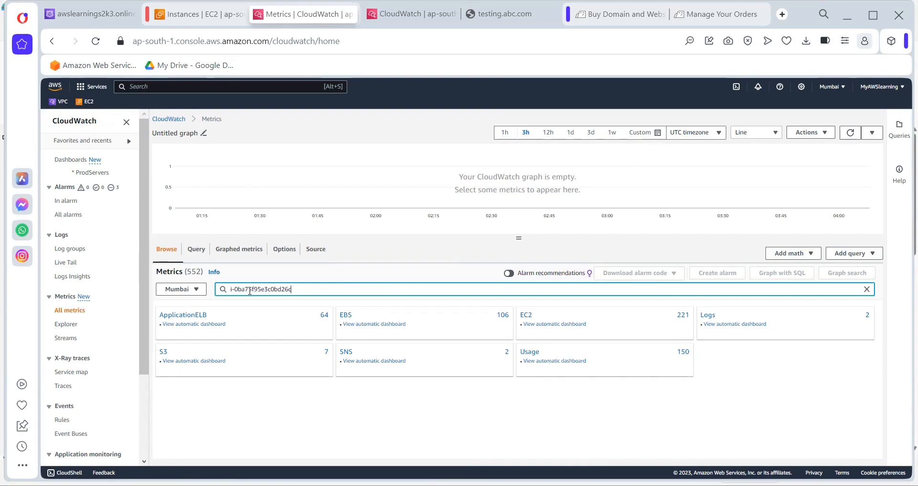
key("Return")
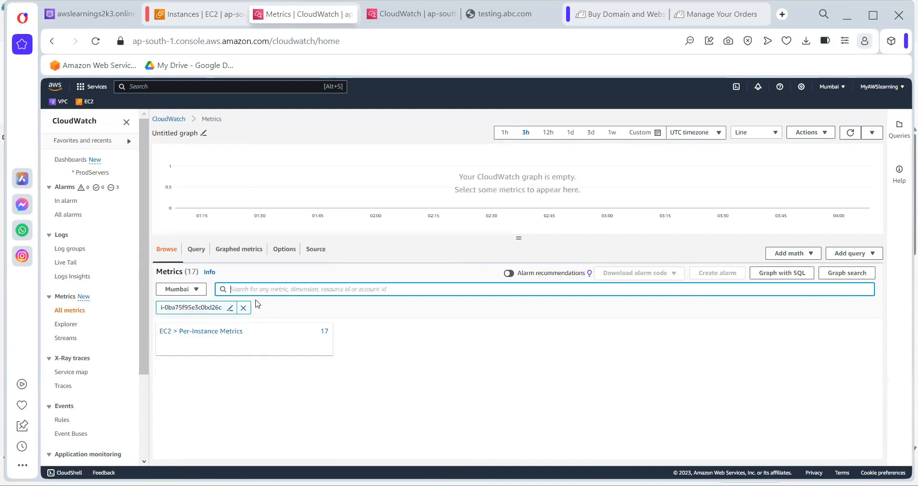
left_click(190, 332)
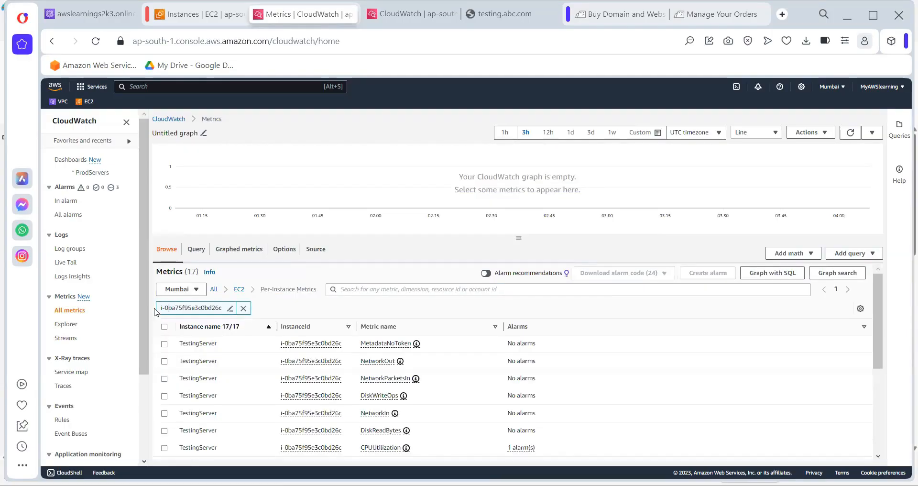
left_click_drag(161, 308, 228, 317)
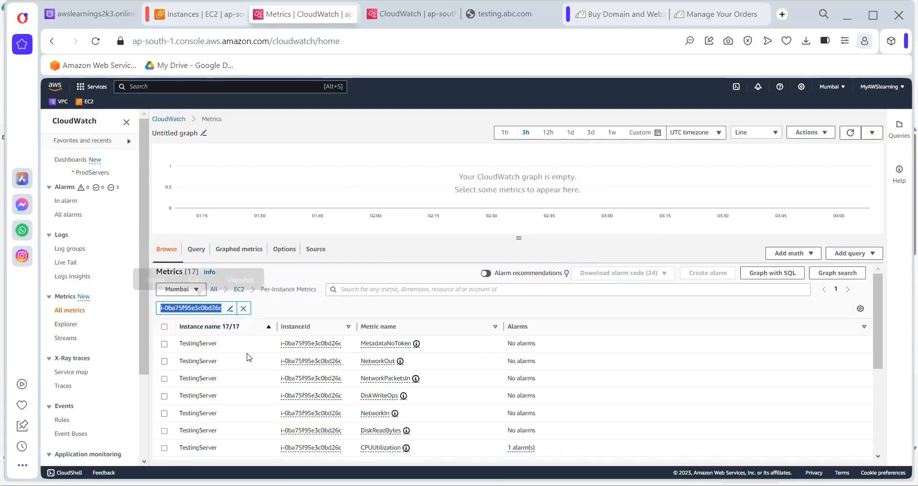
left_click(313, 282)
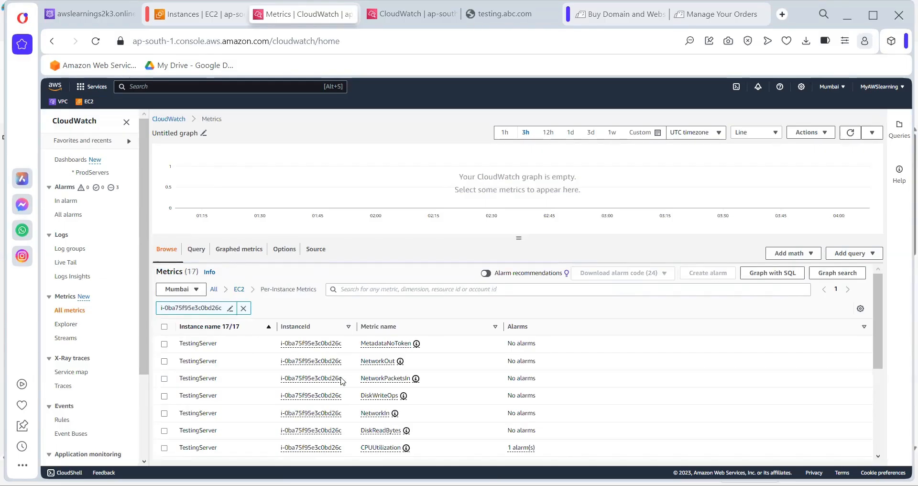
scroll(343, 382, "down", 3)
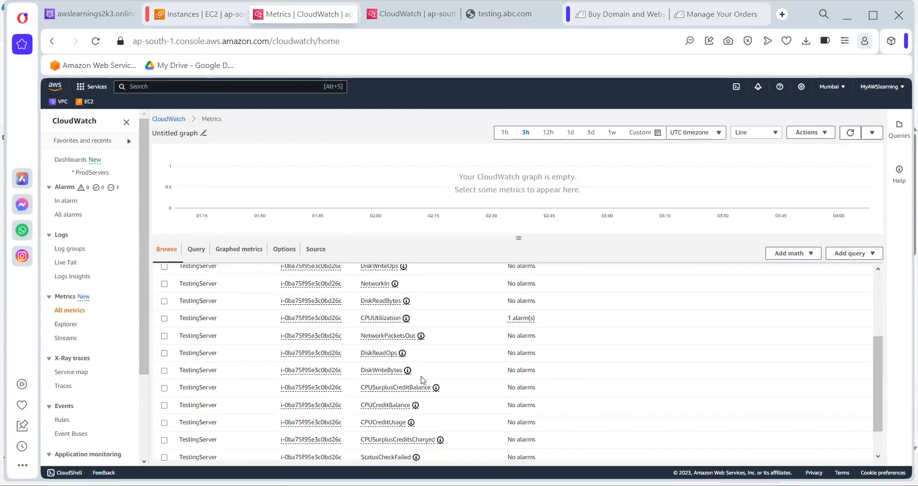
scroll(421, 381, "up", 2)
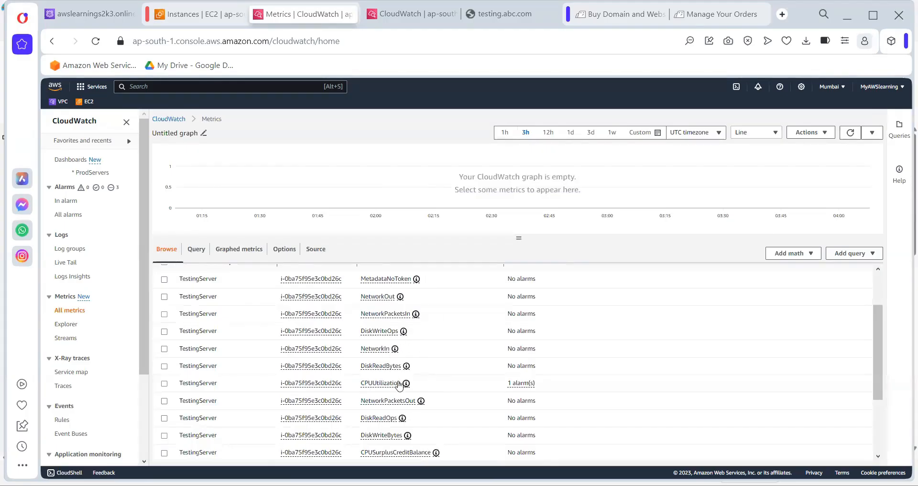
scroll(397, 385, "down", 3)
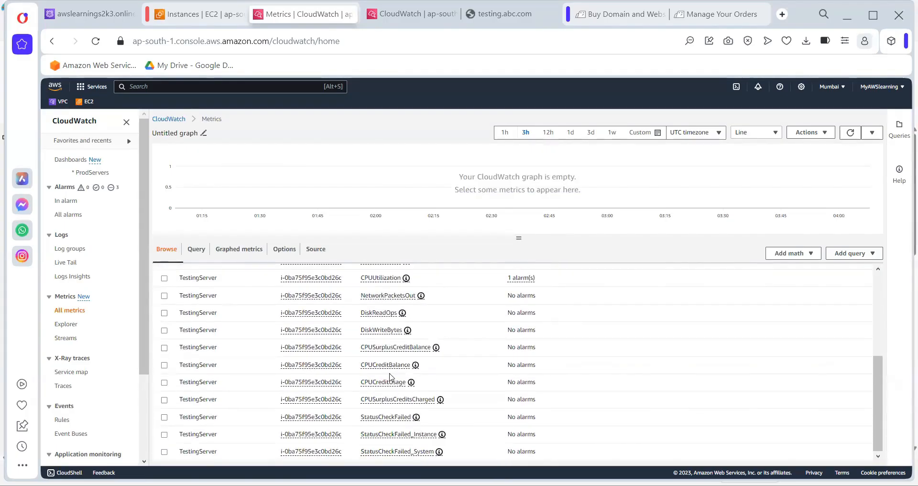
scroll(390, 378, "up", 2)
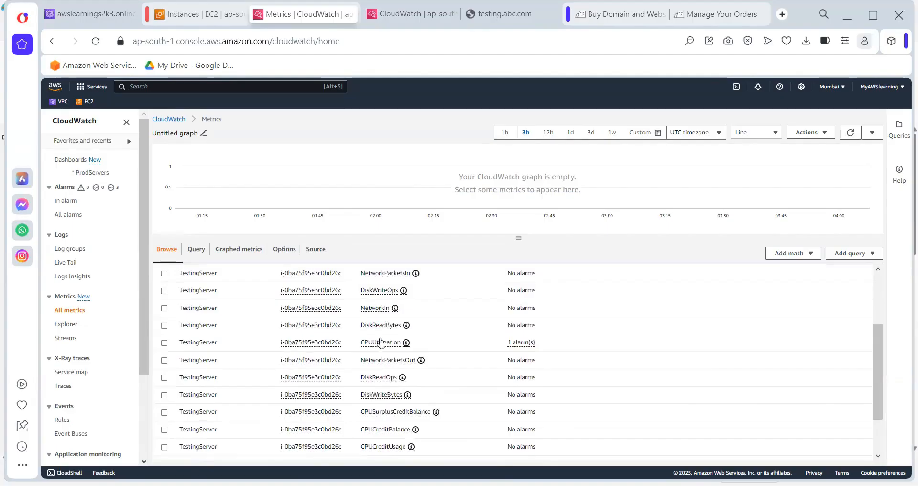
Graph TestingServer's CPUUtilization and DiskReadOps metrics
left_click(165, 343)
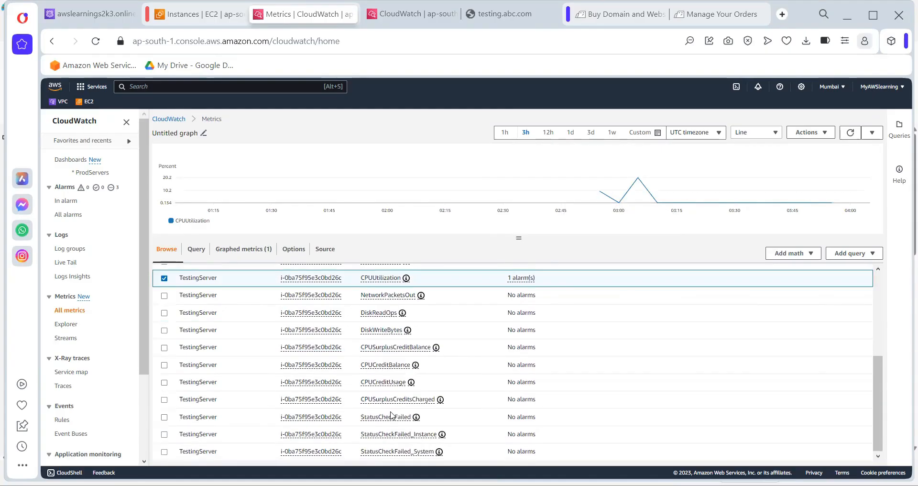
scroll(391, 415, "up", 3)
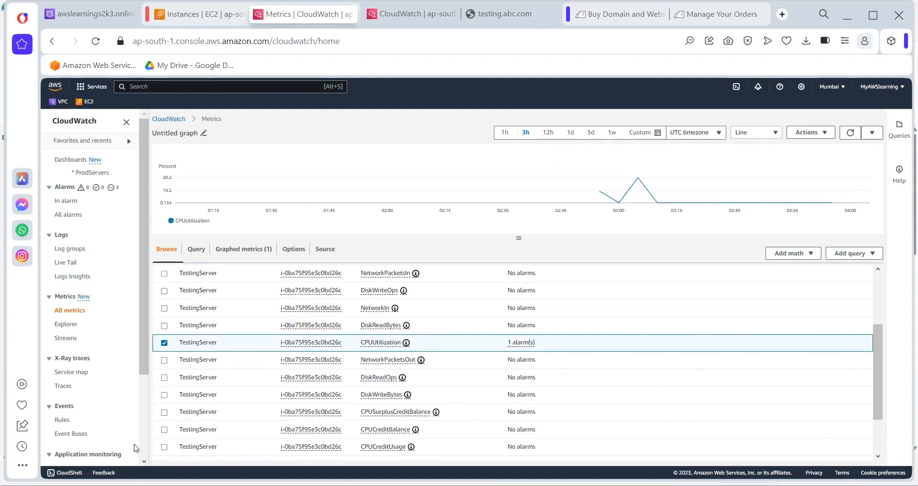
left_click(164, 378)
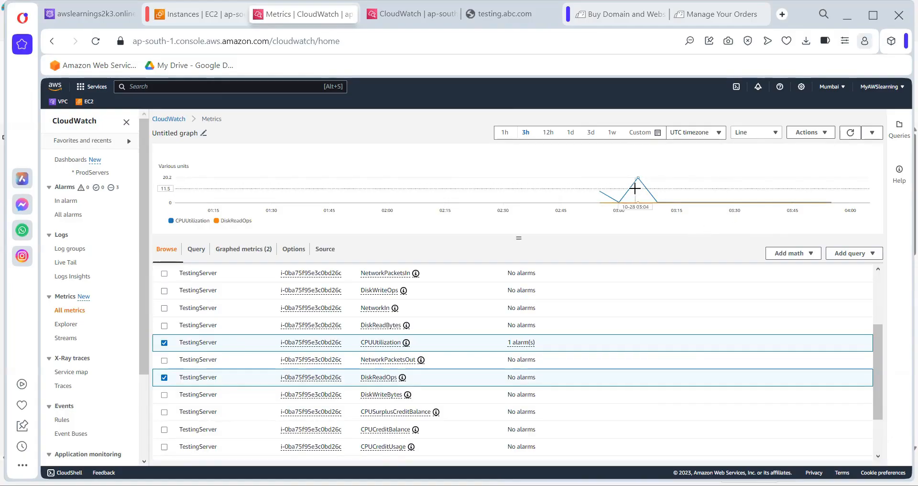
Open and close the graph Actions dropdown above the chart
mouse_move(634, 189)
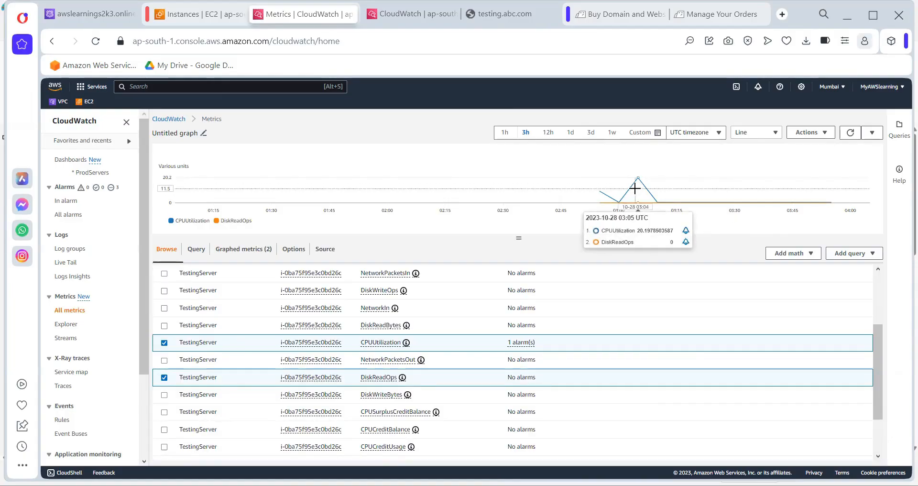
left_click(806, 133)
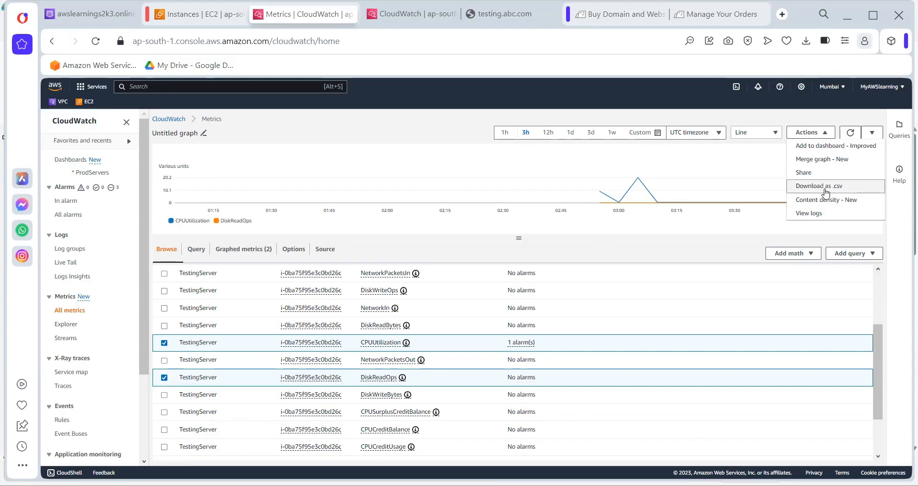
left_click(756, 117)
mouse_move(640, 179)
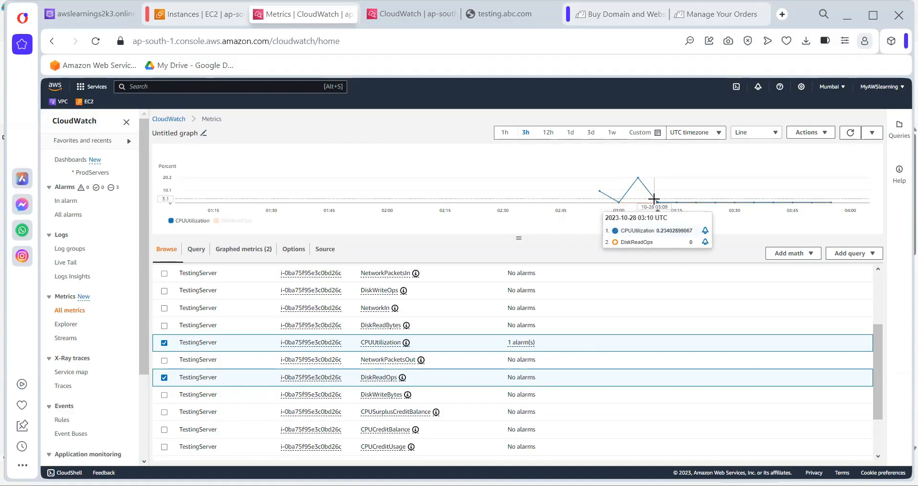
left_click(818, 137)
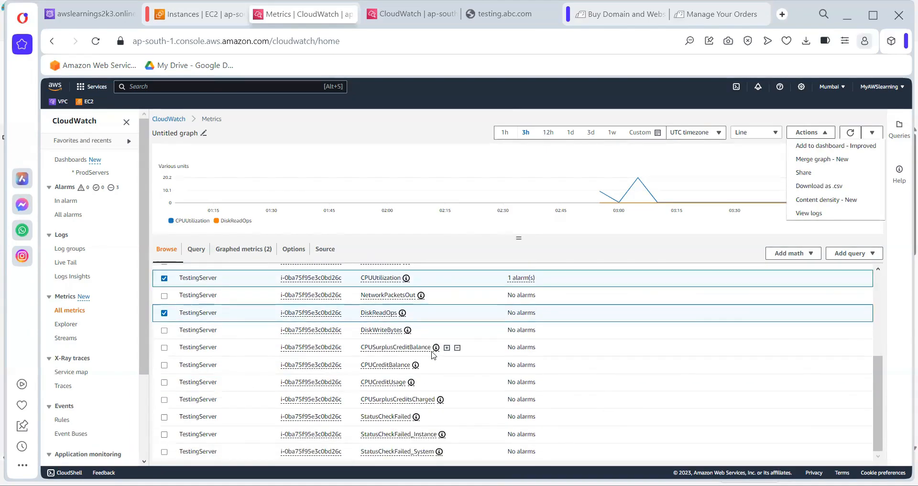
scroll(433, 355, "down", 2)
scroll(433, 355, "up", 2)
scroll(433, 355, "down", 2)
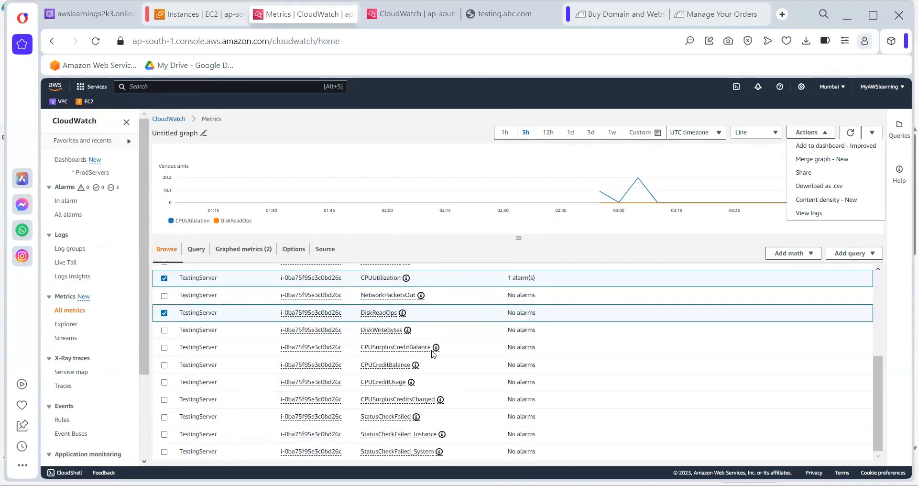
scroll(433, 354, "up", 5)
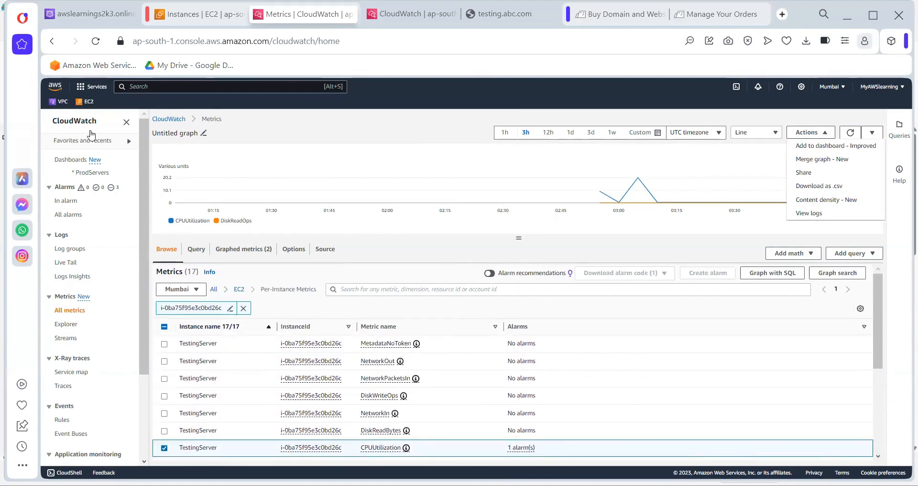
left_click(68, 310)
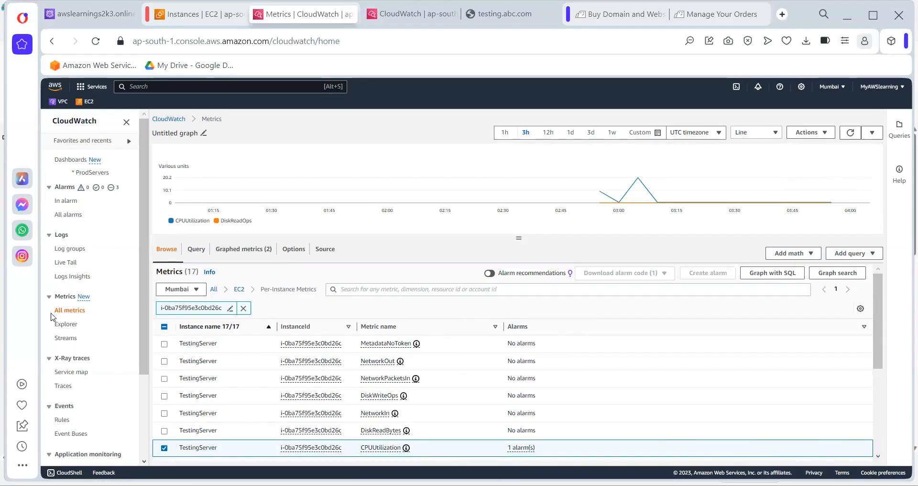
Visit Explorer and the overview, return to All metrics Browse, and remove the instance ID filter
left_click(66, 325)
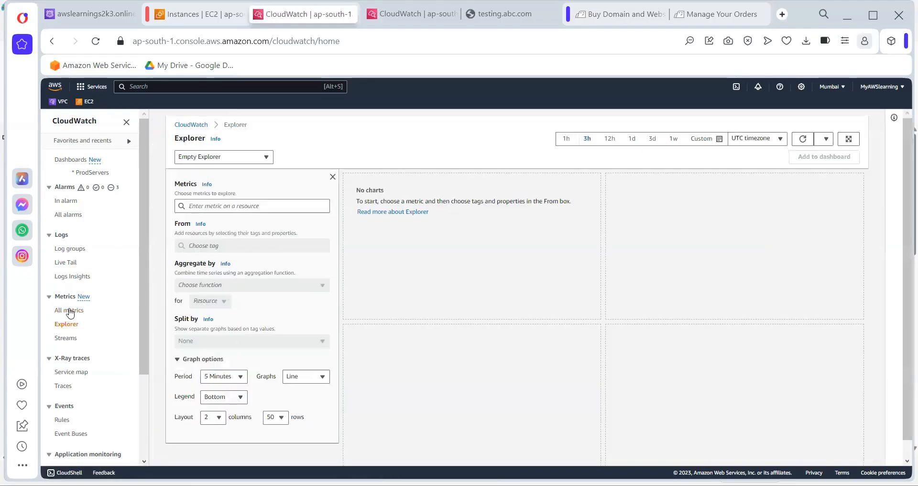
left_click(71, 311)
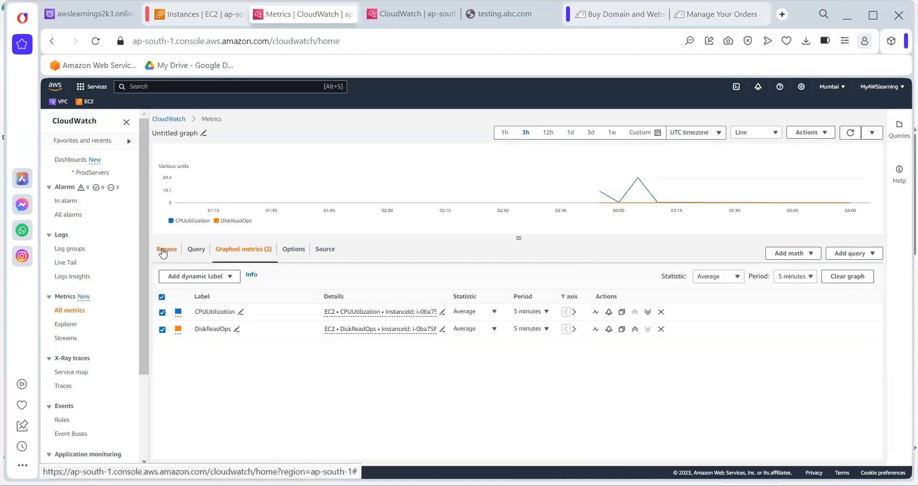
left_click(162, 251)
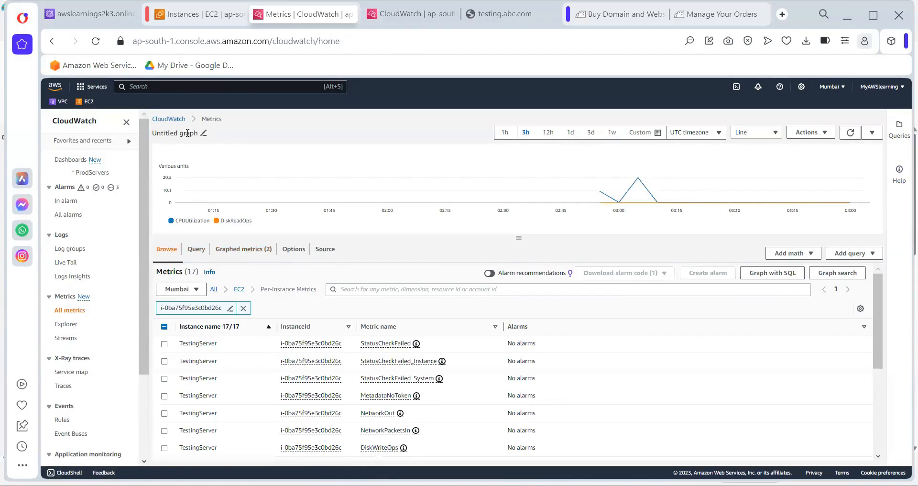
left_click(169, 119)
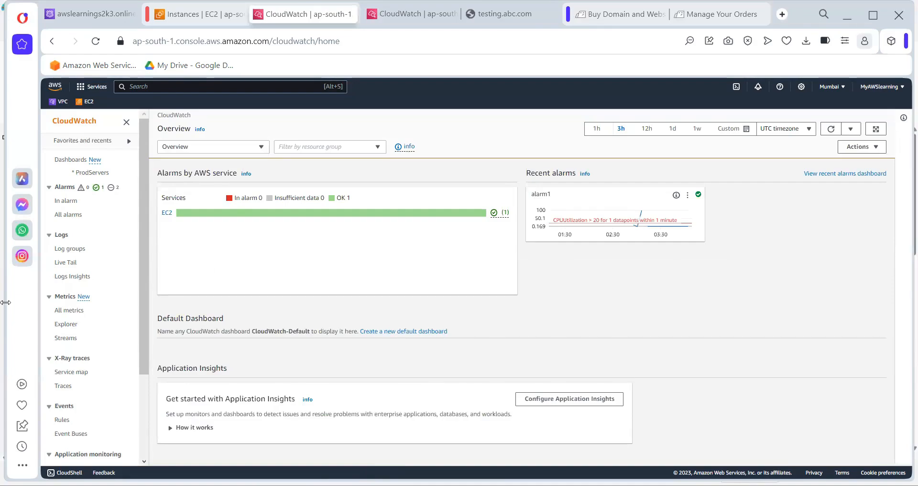
left_click(71, 312)
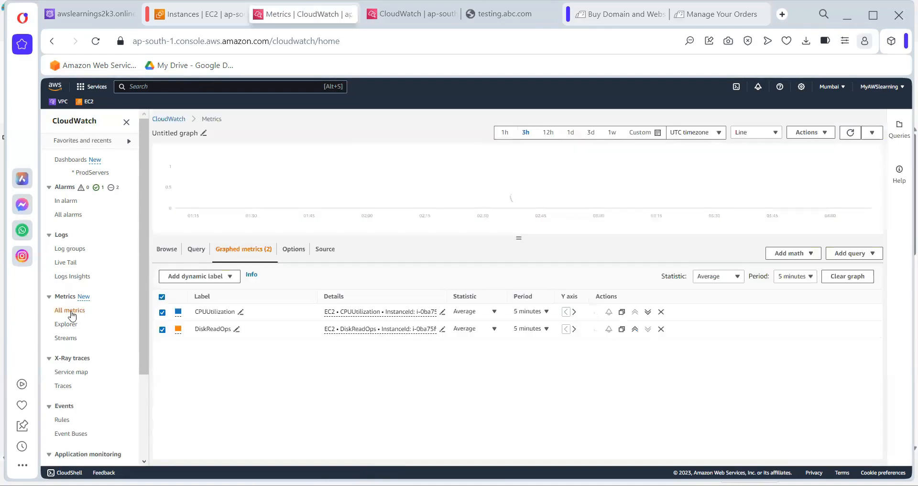
left_click(163, 247)
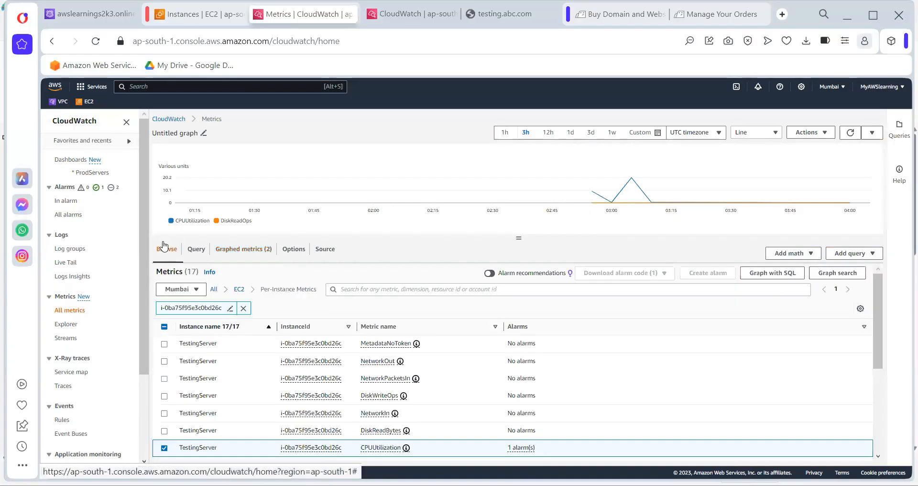
left_click(242, 308)
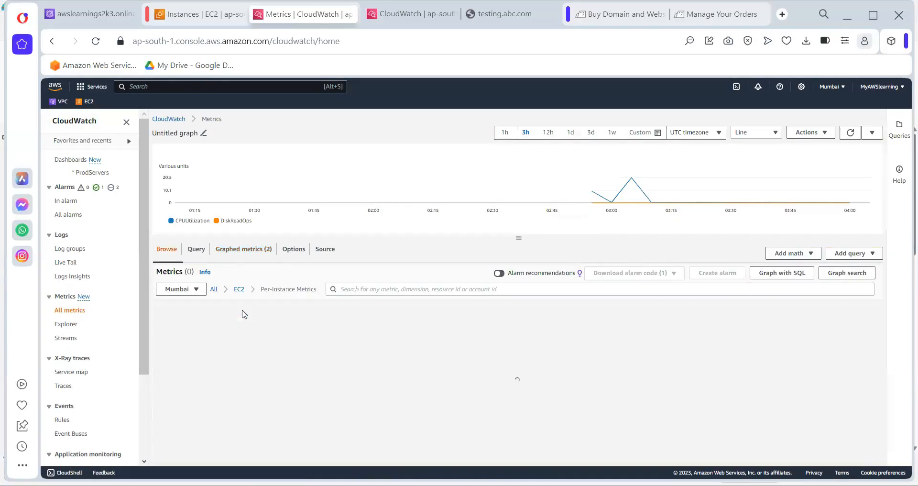
left_click(213, 290)
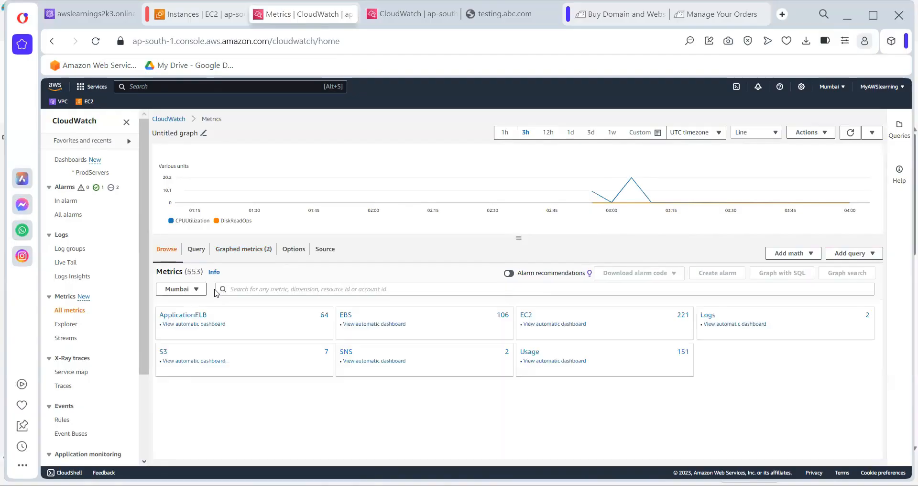
double_click(192, 272)
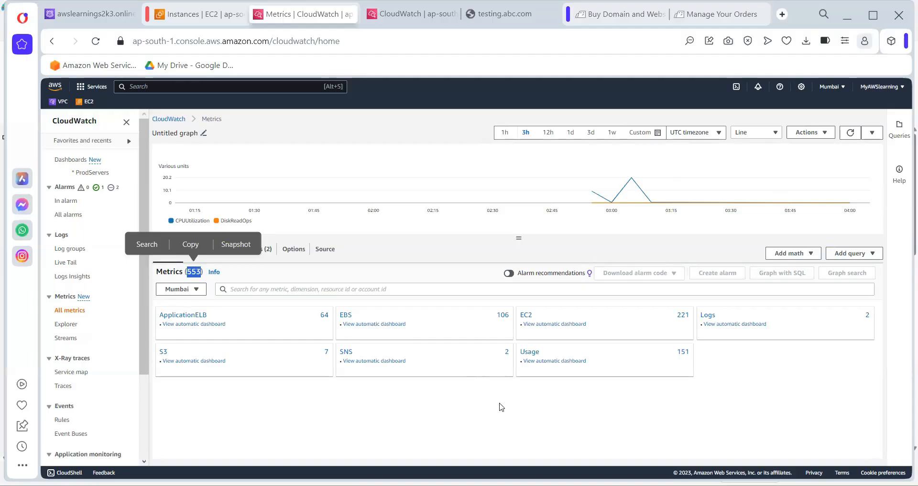
left_click(344, 288)
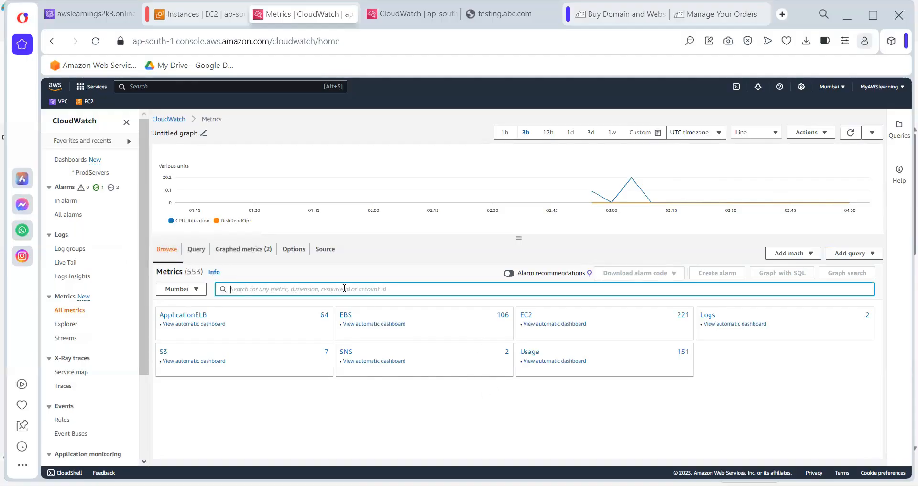
type("vpn")
key("Return")
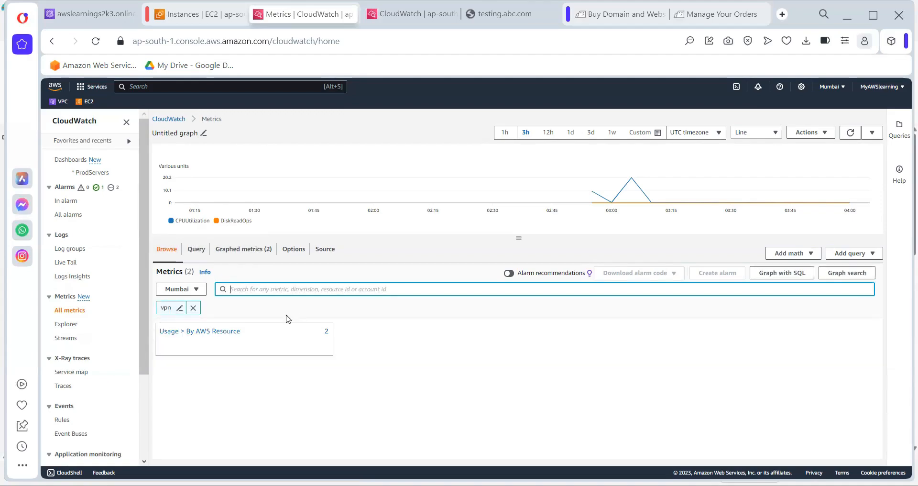
left_click(208, 331)
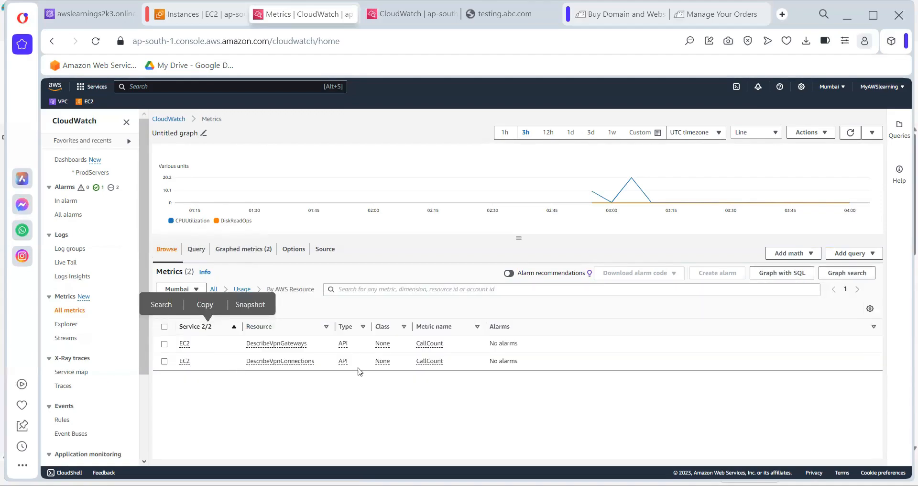
left_click(214, 289)
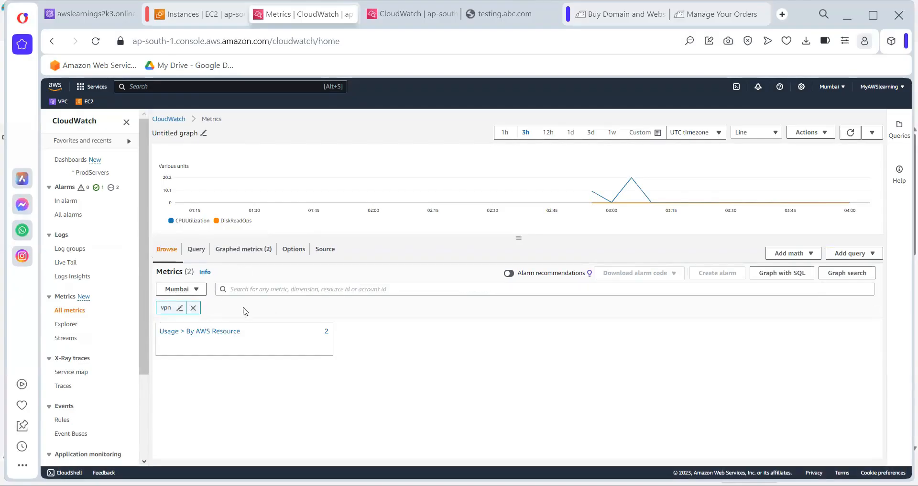
left_click(193, 308)
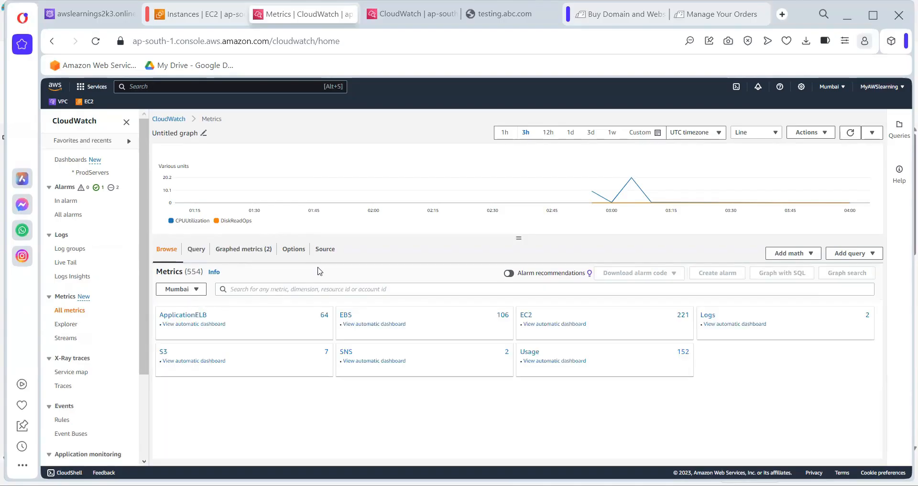
left_click(275, 289)
type("tunnel")
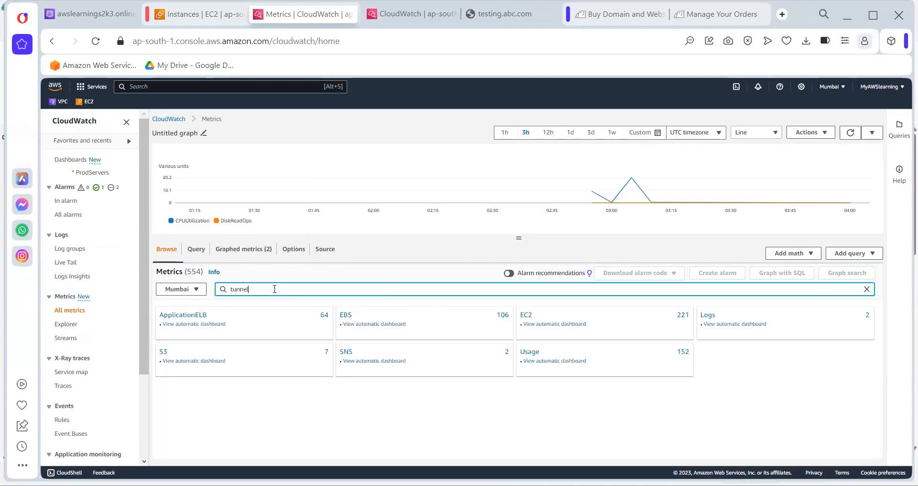
key("Return")
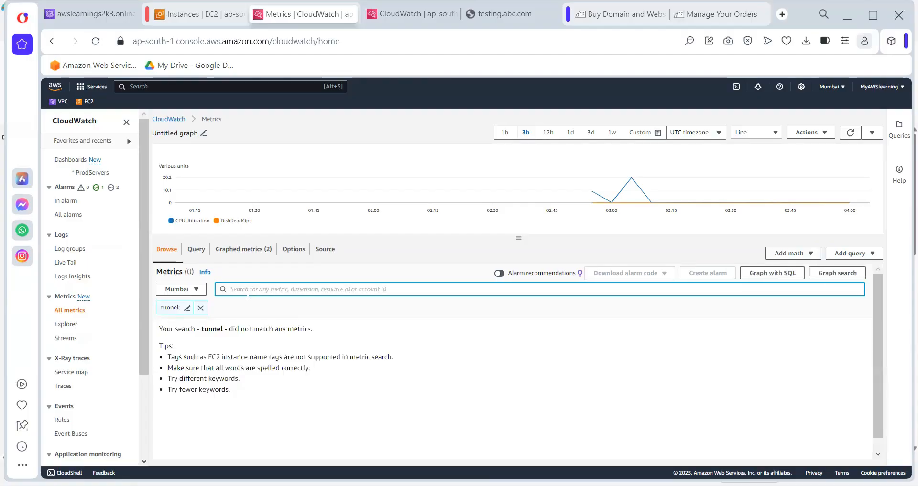
left_click(201, 307)
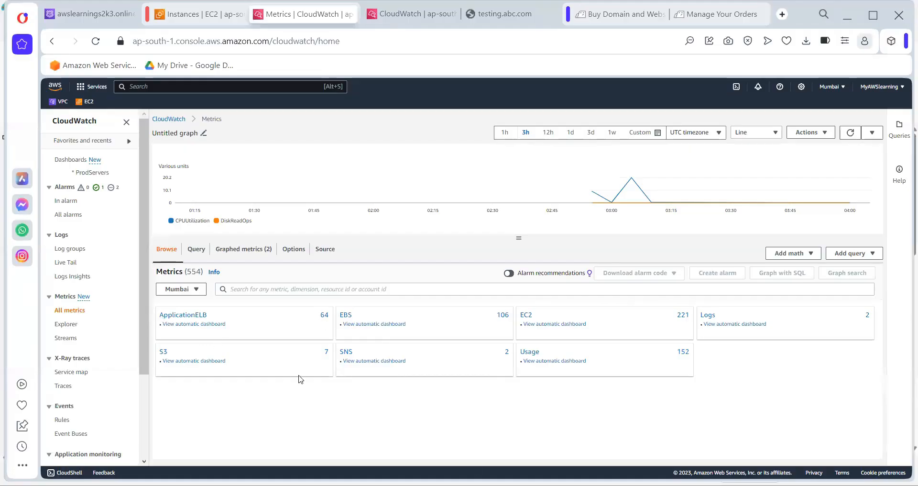
Look over the graph's Options and Source tabs, then go back to browsing metrics
left_click(301, 254)
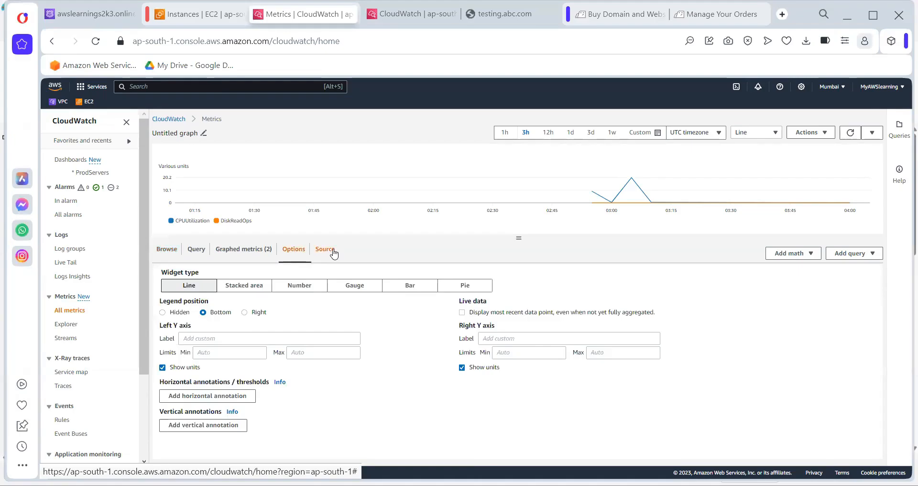
left_click(334, 253)
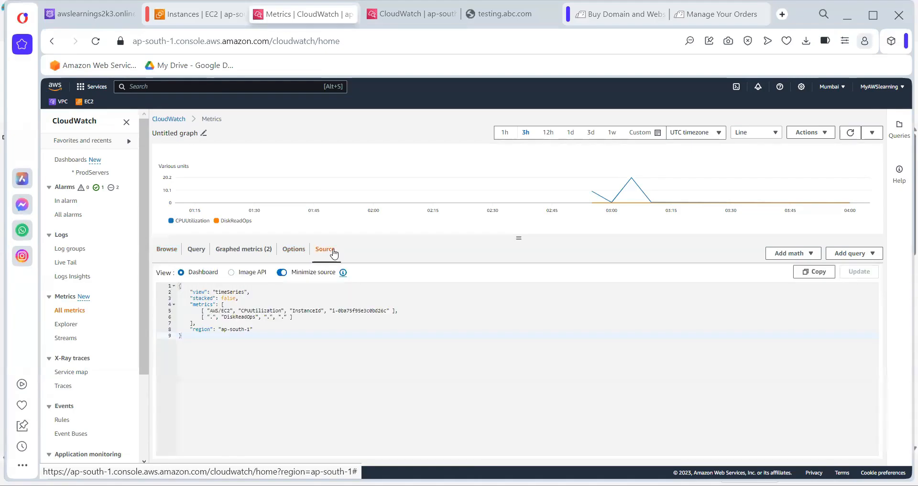
left_click(164, 251)
Filter metrics by vpc, open Usage > By AWS Resource, then clear the vpc filter
left_click(252, 291)
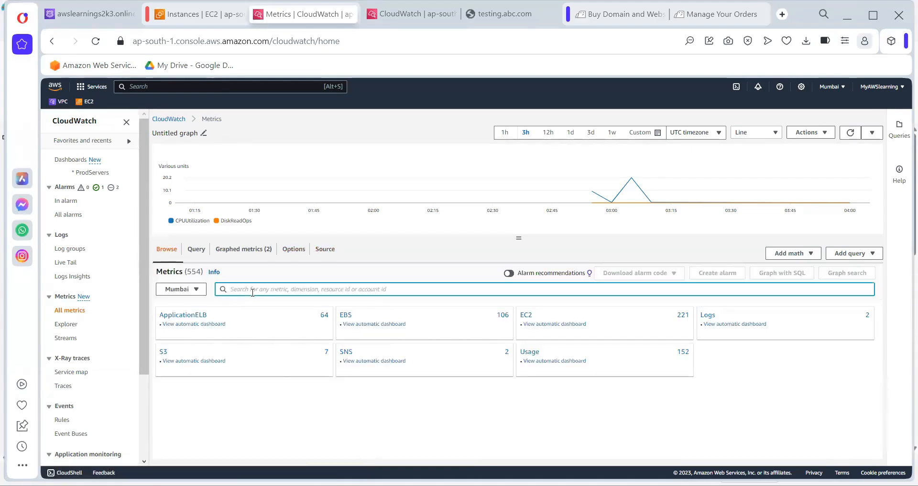
type("vpc")
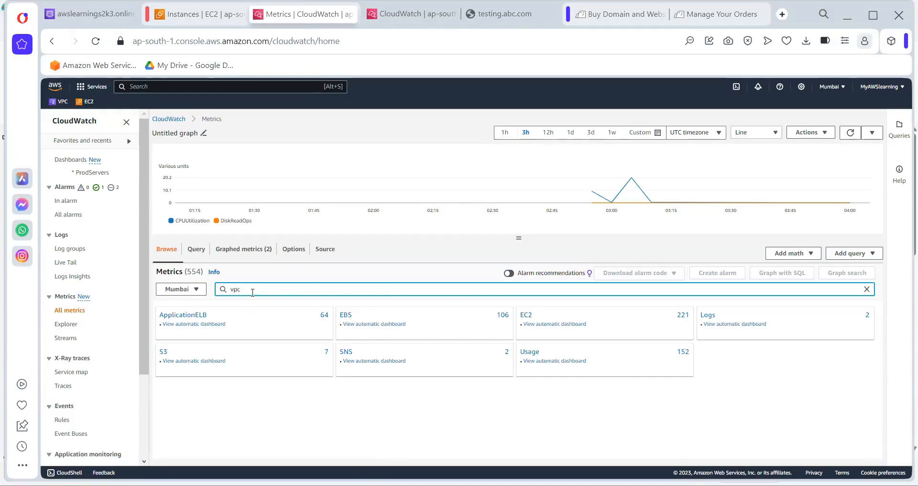
key("Return")
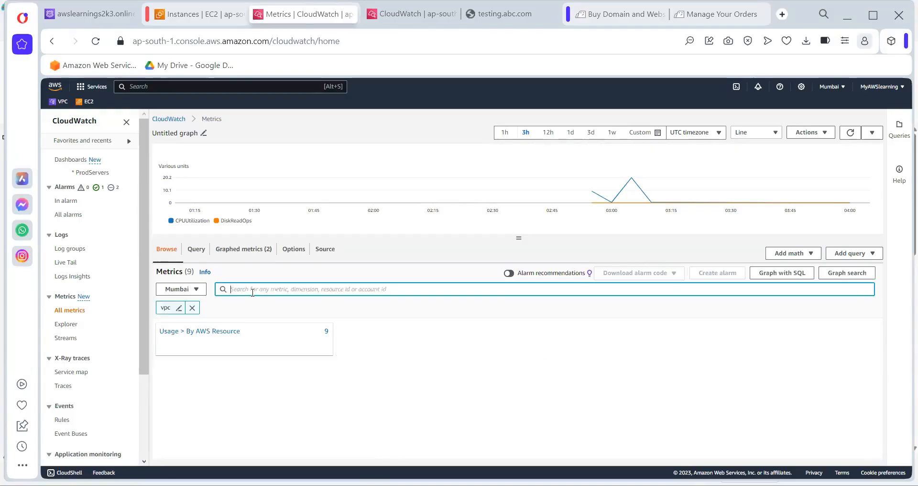
left_click(217, 333)
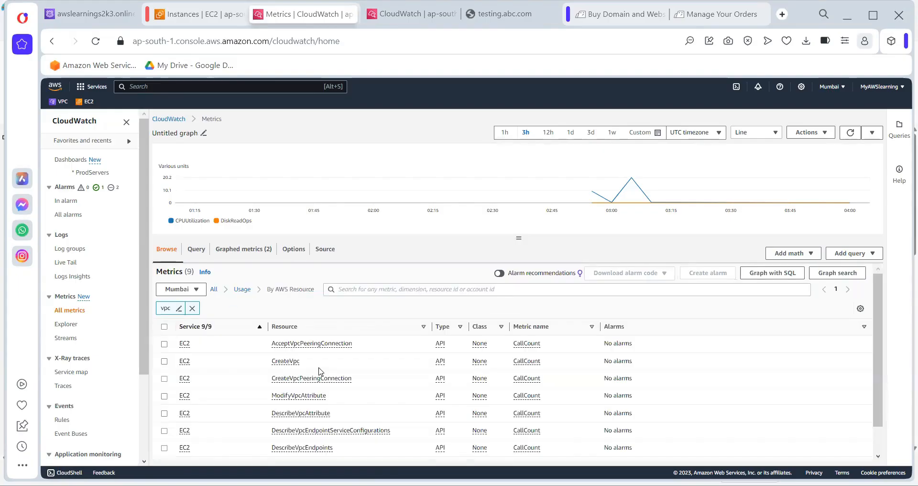
scroll(328, 381, "down", 1)
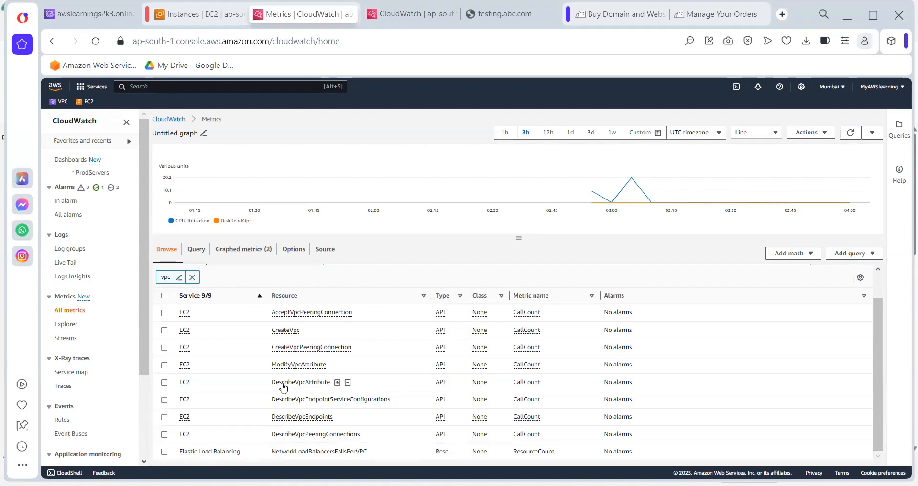
left_click(192, 277)
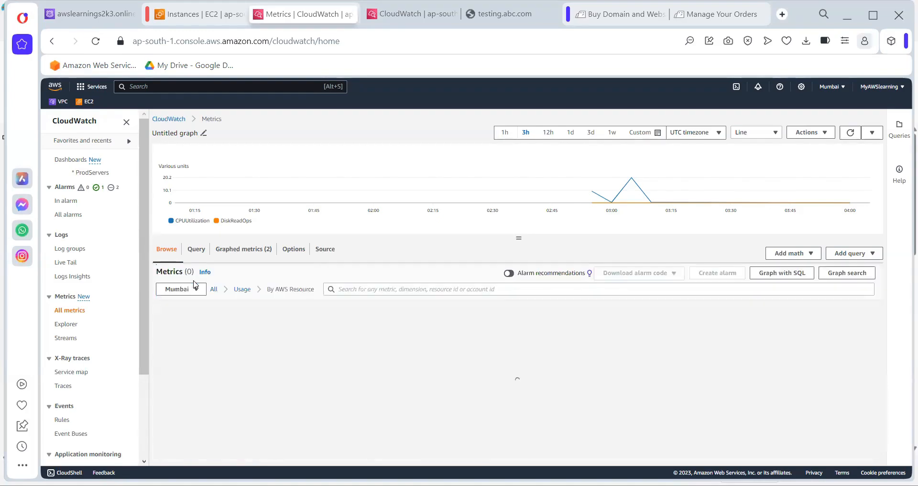
left_click(349, 288)
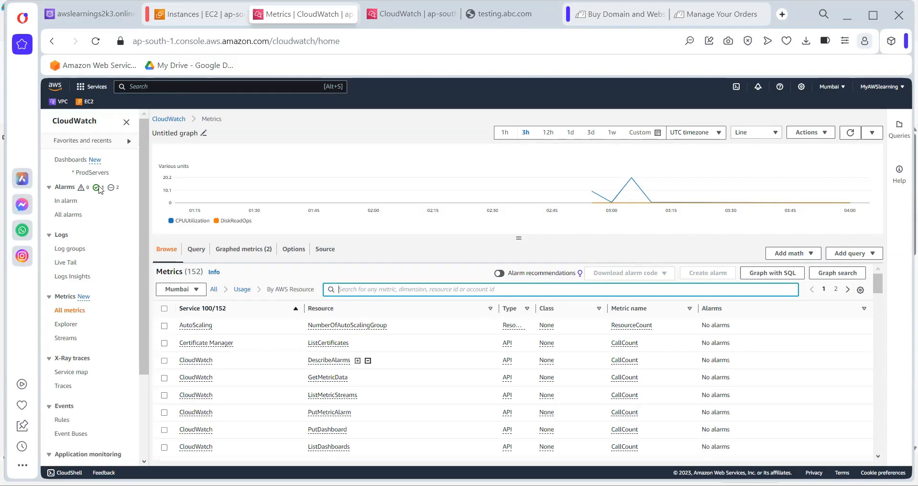
Open the ProdServers dashboard from Dashboards and choose Share dashboard under Actions
left_click(62, 159)
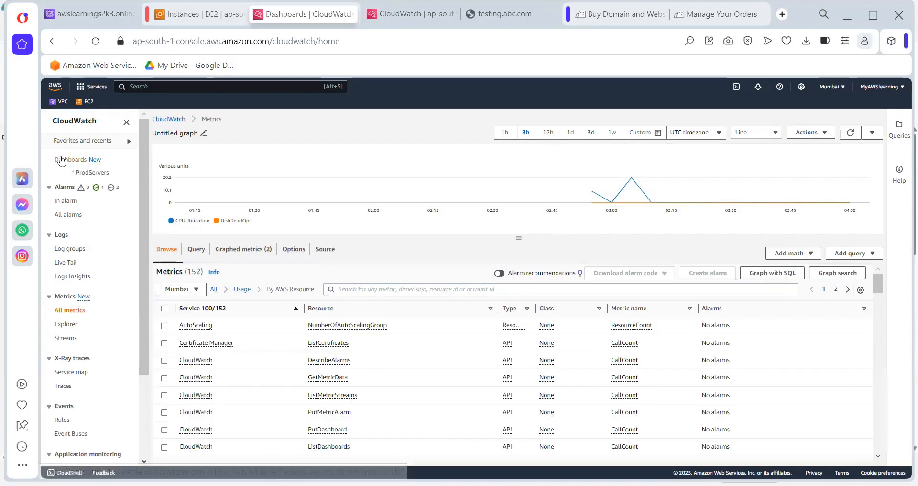
left_click(171, 239)
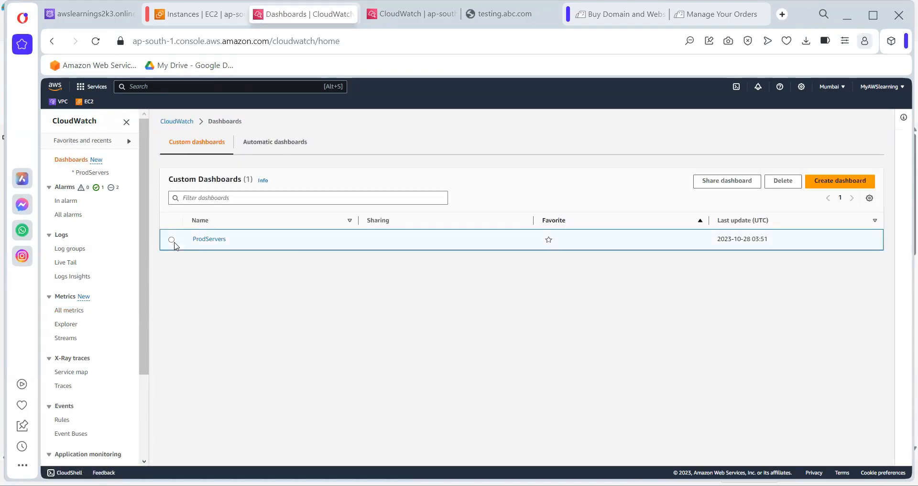
left_click(215, 242)
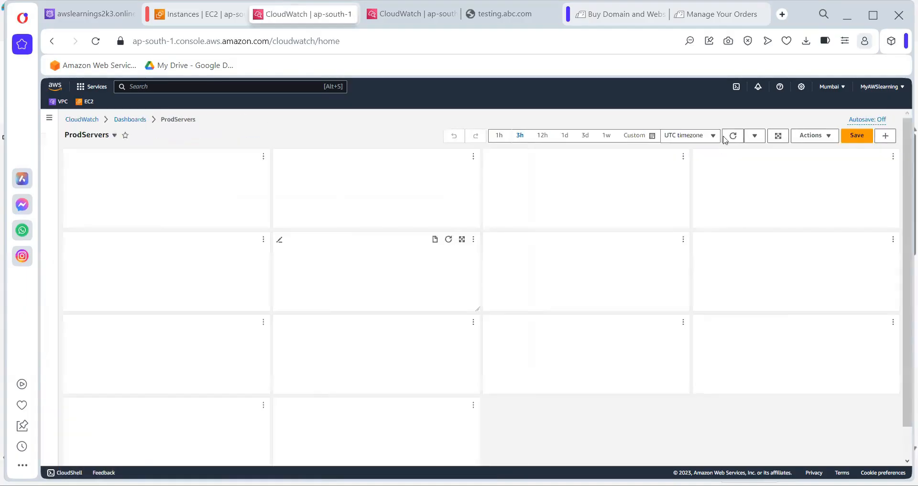
left_click(821, 138)
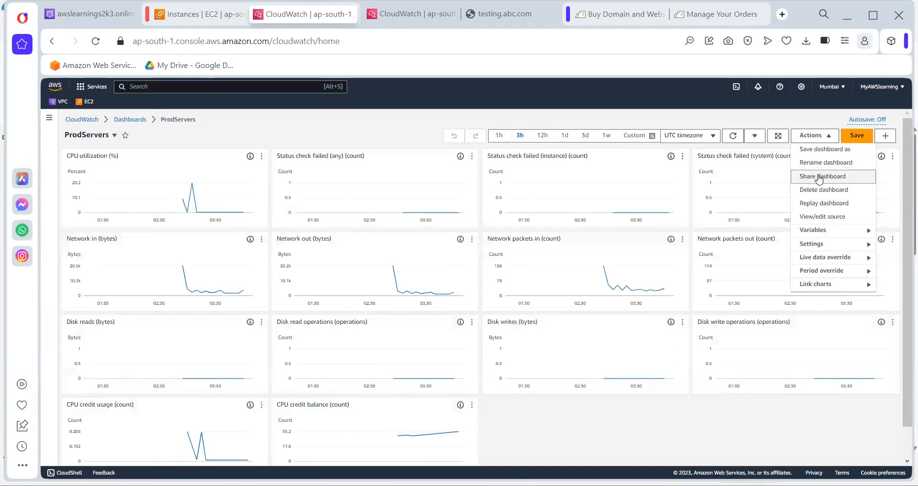
left_click(820, 177)
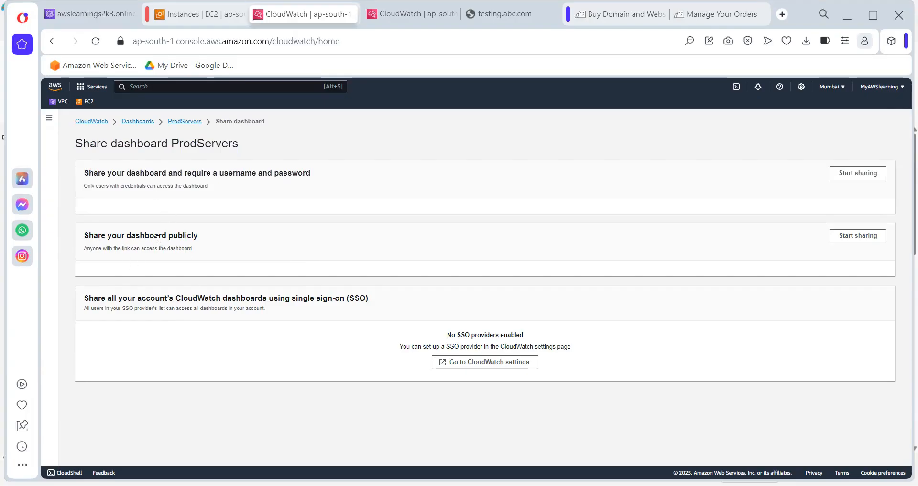
Start public sharing for ProdServers, confirm with 'Share', and preview the sharing policy
left_click(856, 236)
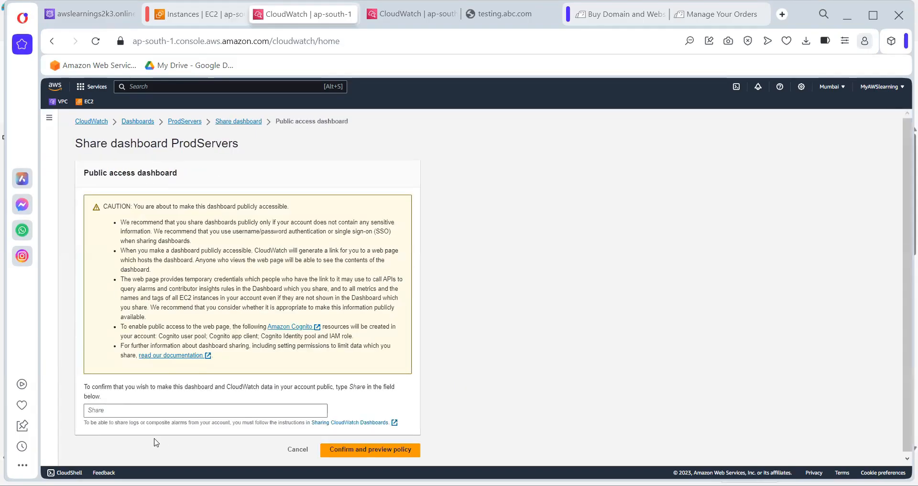
left_click(115, 405)
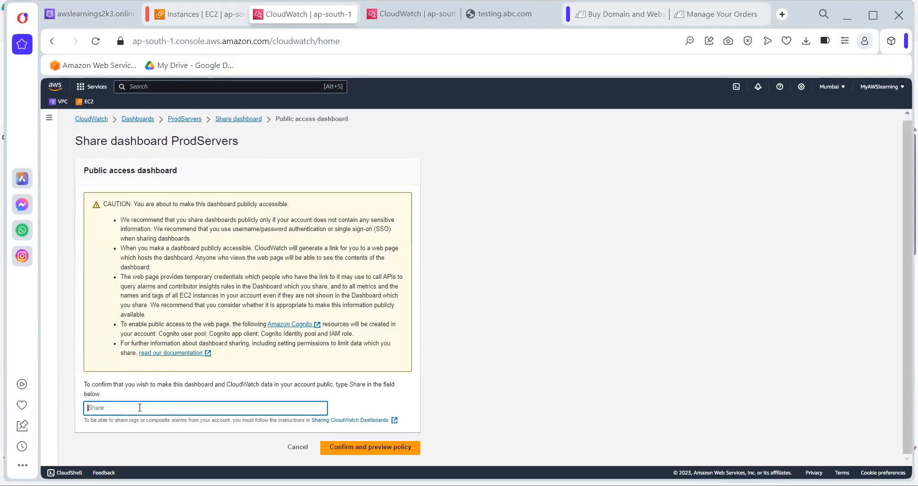
type("share")
left_click(362, 447)
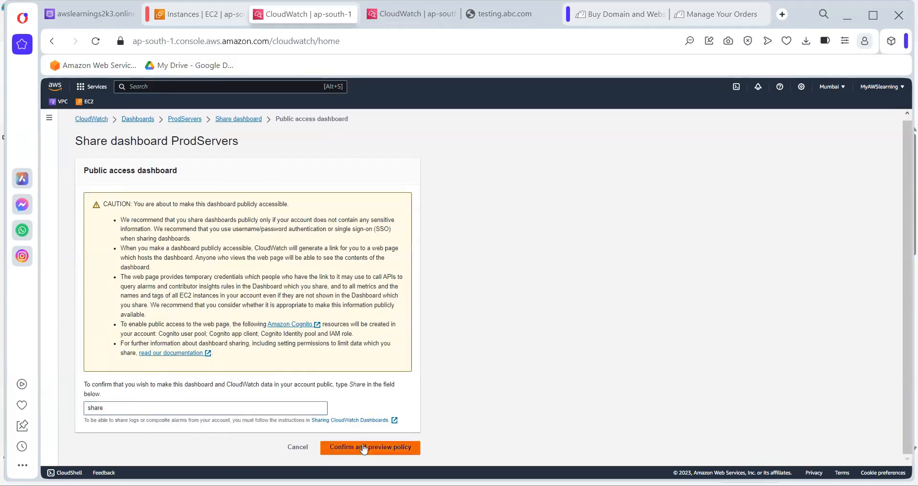
left_click(124, 407)
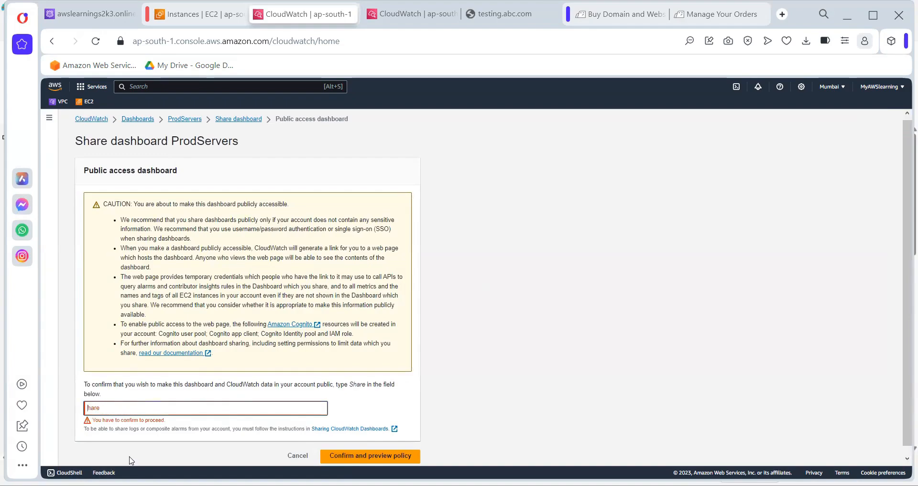
type("S")
left_click(370, 447)
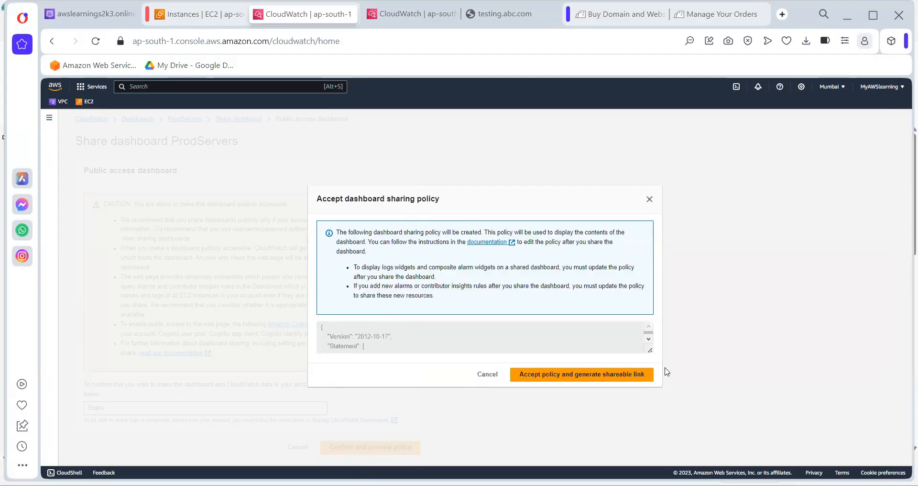
Accept the policy to generate the public link, then copy it from the success banner
left_click(579, 378)
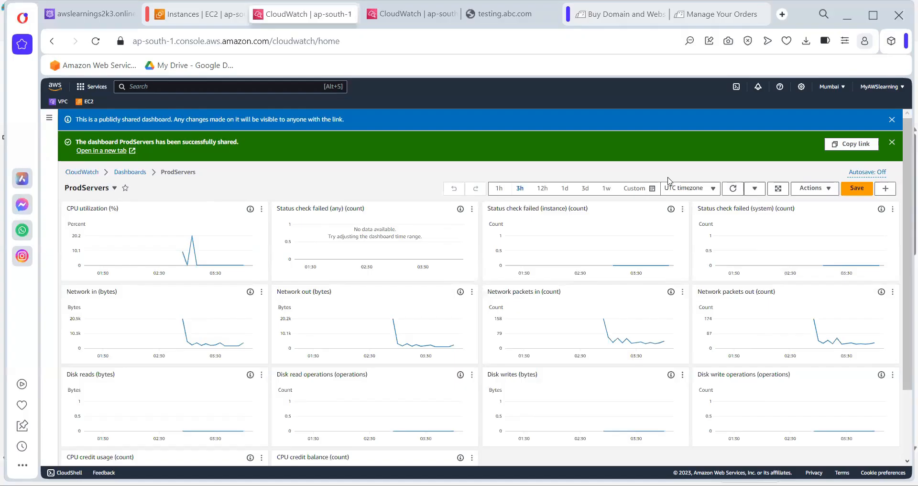
left_click(839, 142)
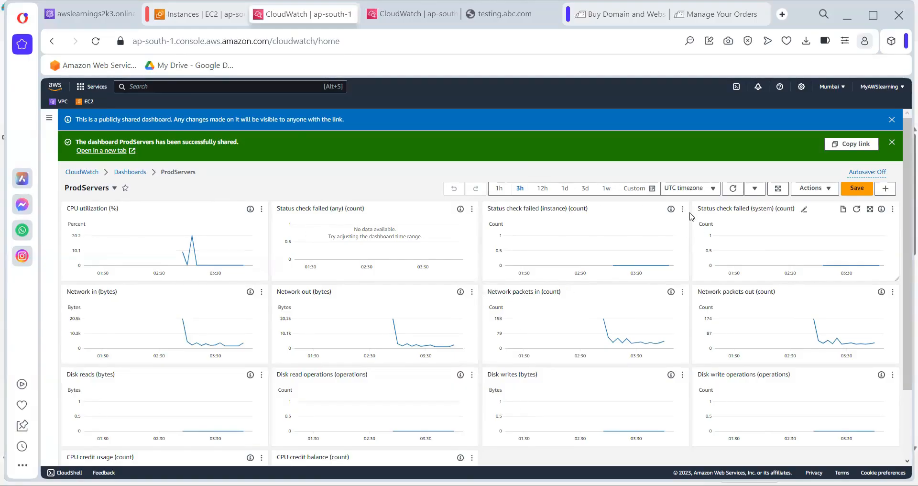
Show ProdServers in local timezone over the last 1 hour, then open the custom date-range calendar
left_click(679, 189)
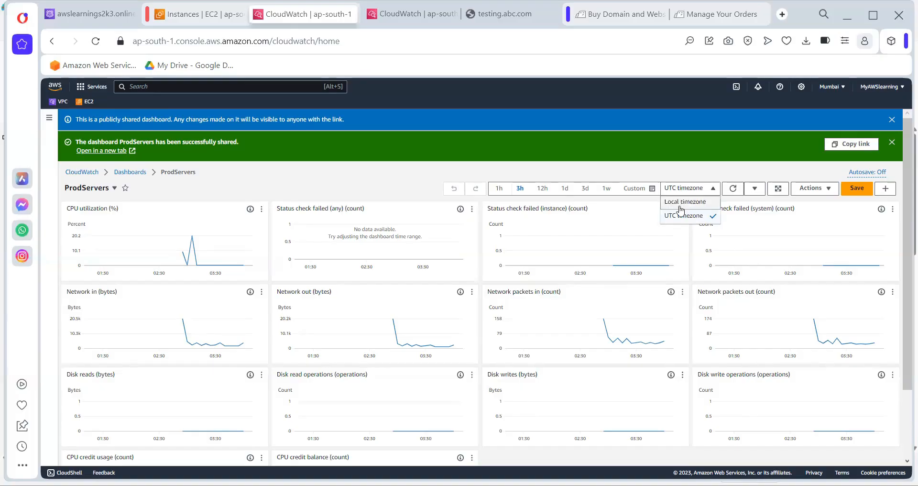
left_click(680, 205)
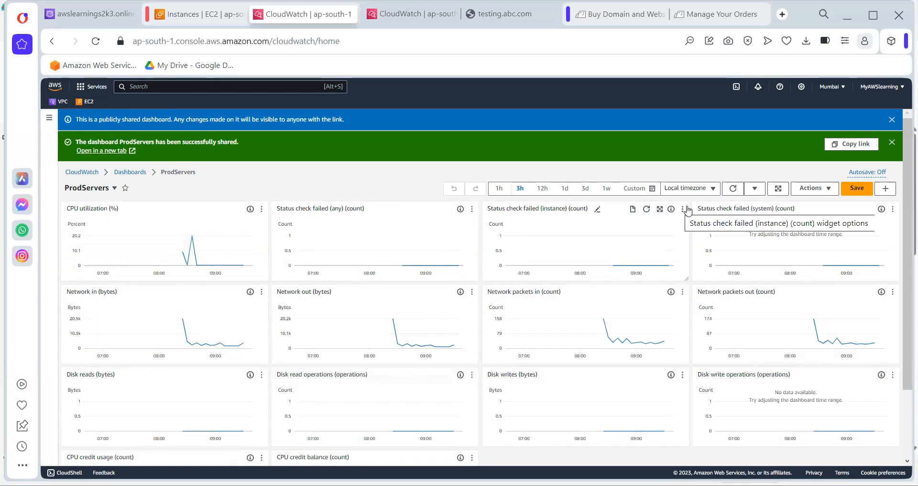
left_click(499, 188)
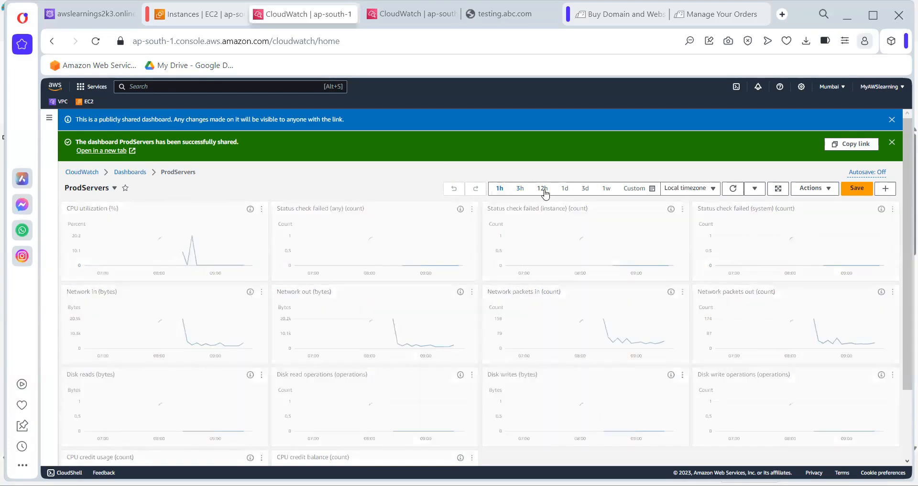
left_click(636, 189)
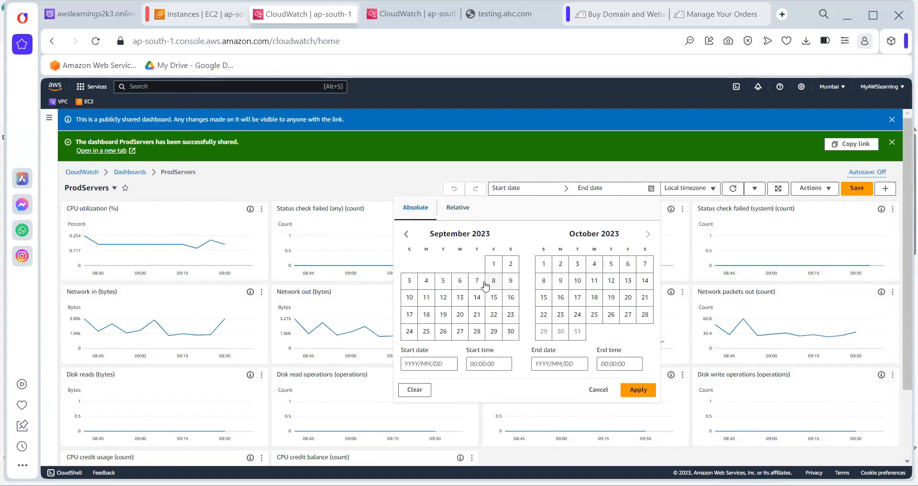
left_click(497, 265)
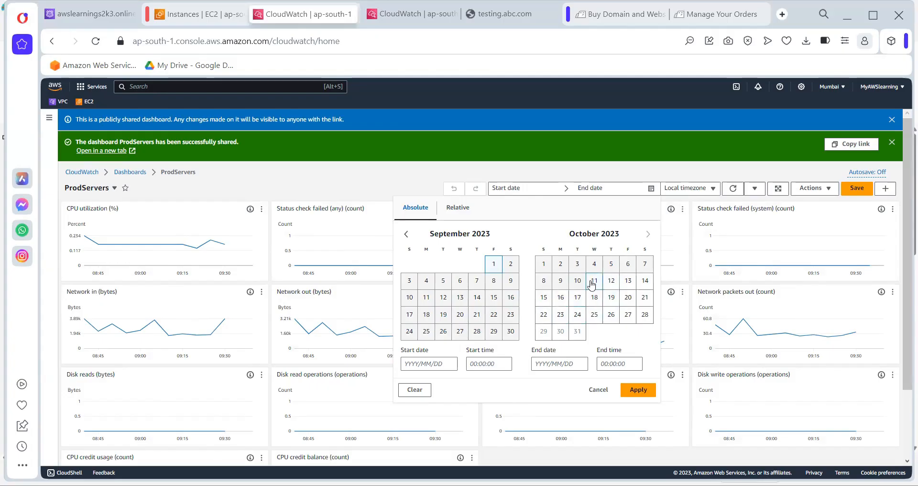
left_click(642, 317)
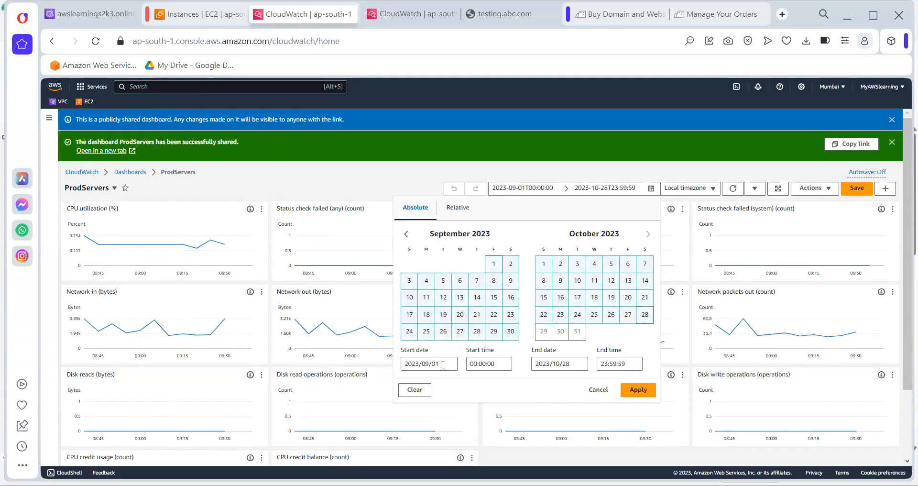
left_click_drag(443, 365, 389, 361)
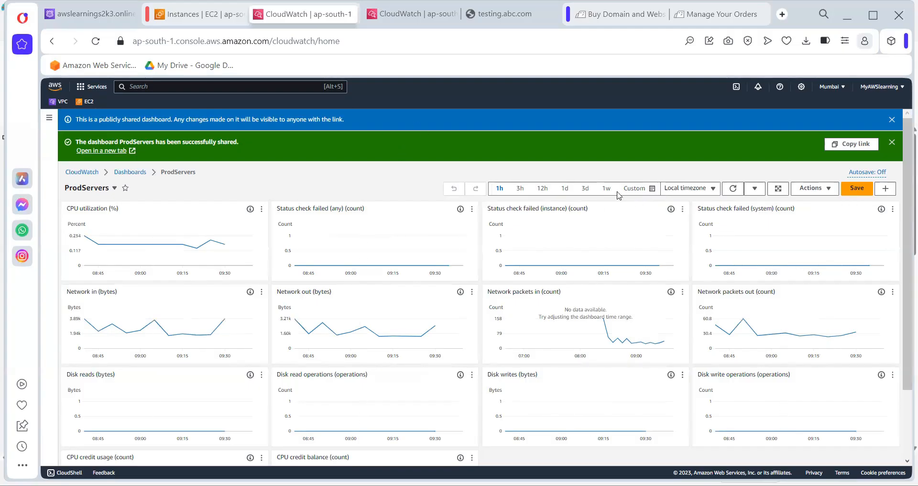
left_click(634, 189)
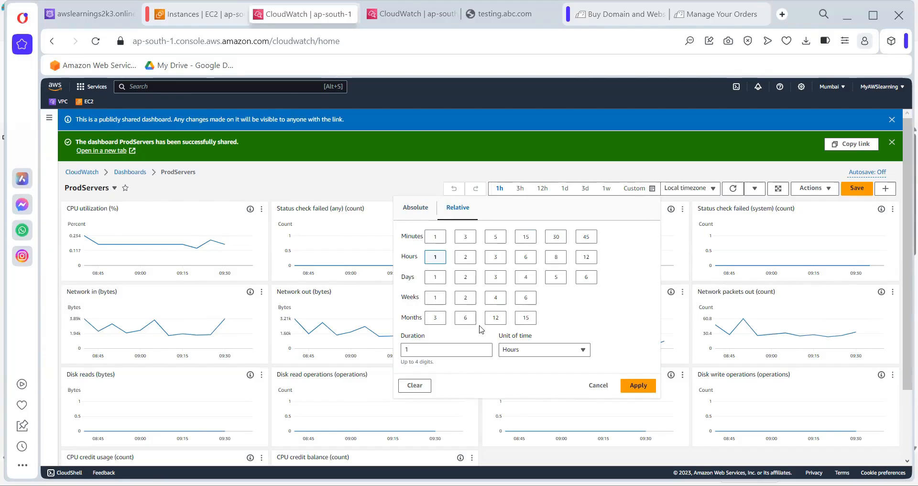
left_click(407, 207)
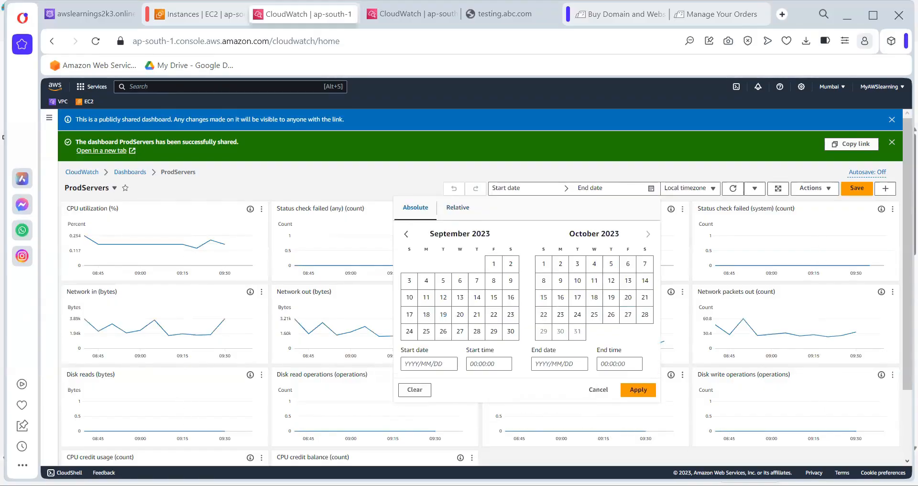
key("alt+Tab")
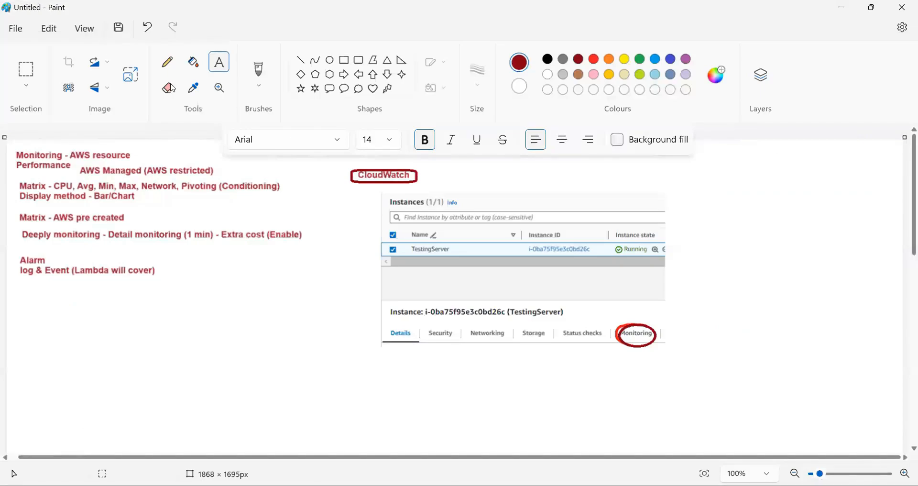
Discard a trial Paint text box ('Explor' typed and erased) and return to the EC2 Instances tab
left_click(219, 63)
left_click_drag(20, 288, 354, 452)
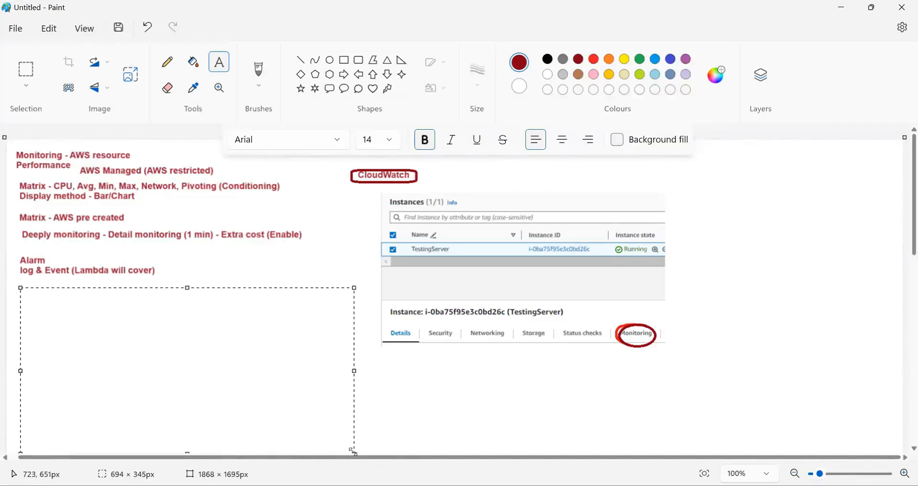
type("Explor")
key("BackSpace")
key("BackSpace")
key("BackSpace")
key("BackSpace")
key("BackSpace")
left_click(634, 412)
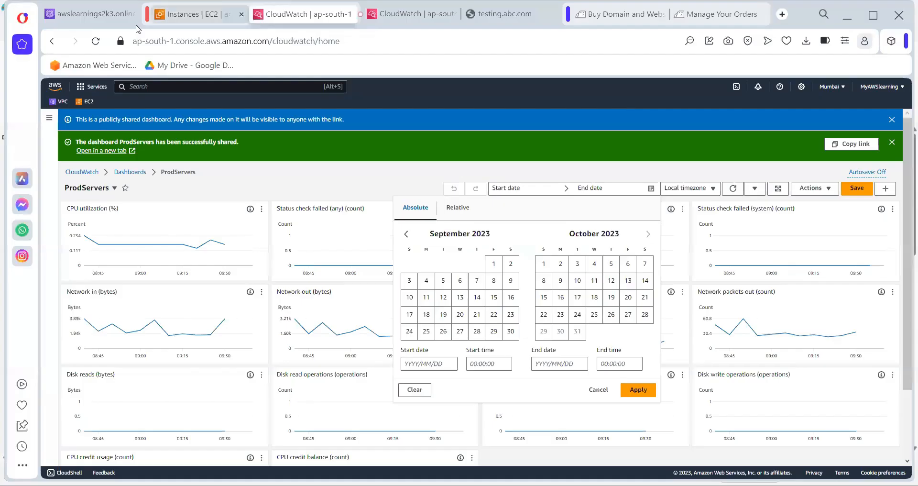
left_click(184, 15)
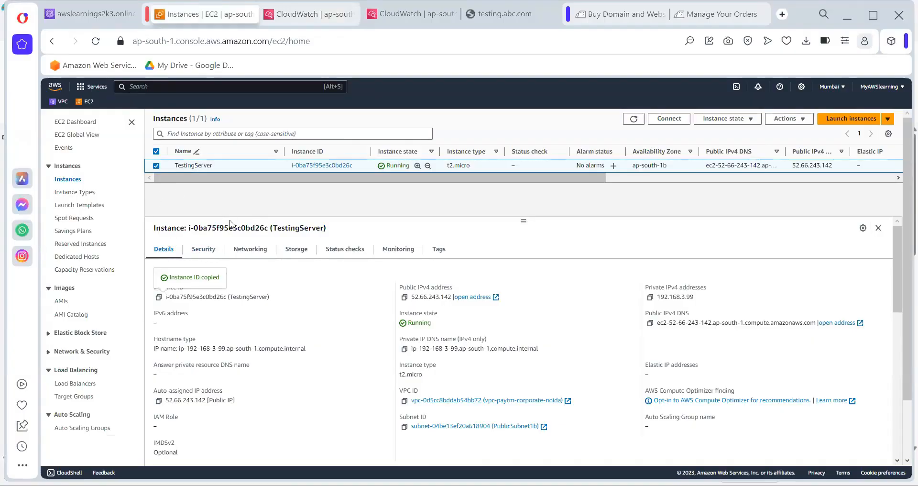
left_click(75, 384)
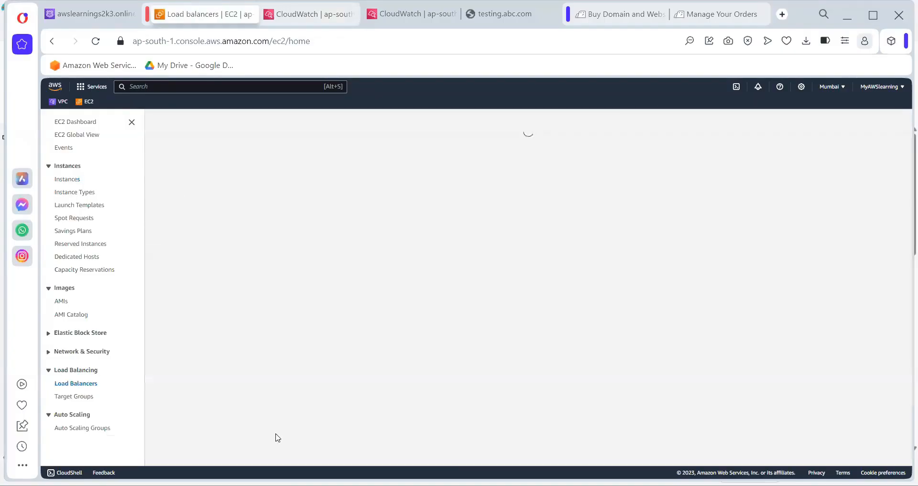
left_click(173, 219)
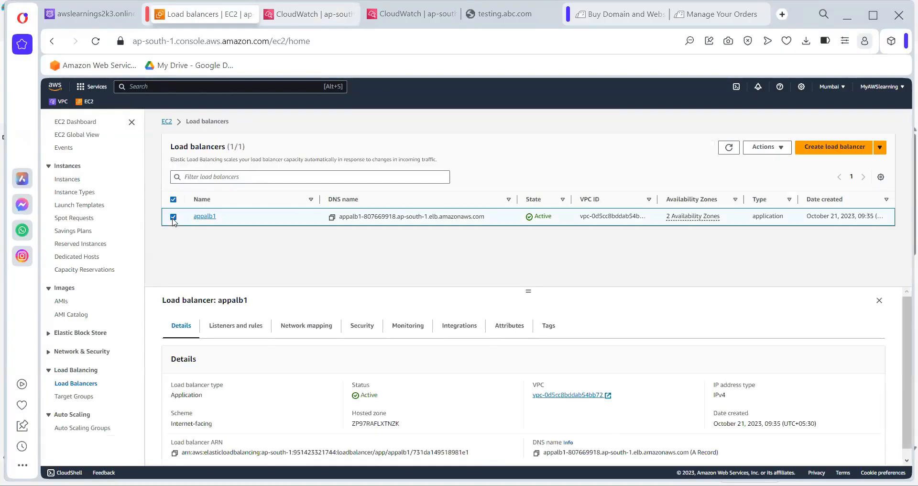
left_click(414, 336)
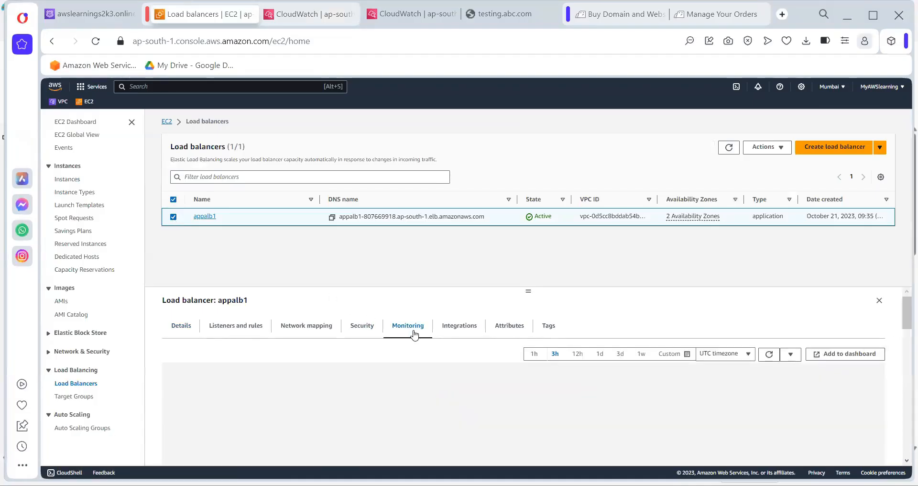
scroll(441, 399, "down", 2)
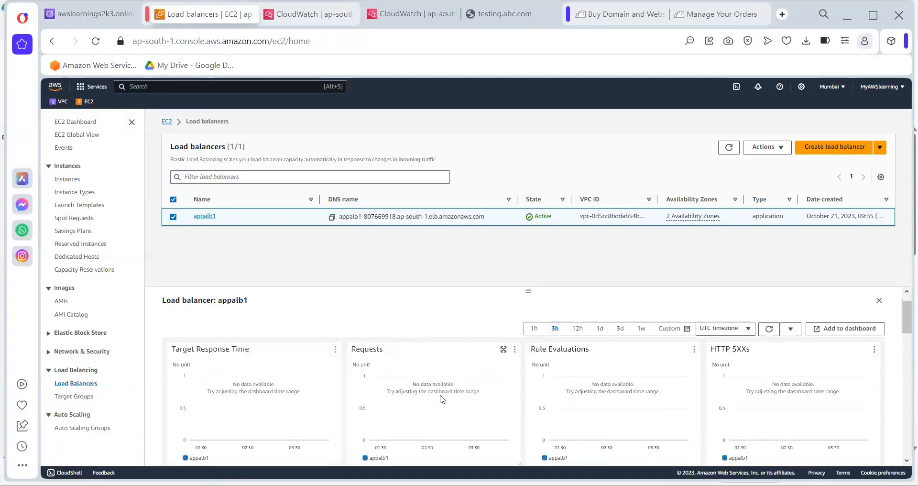
scroll(442, 399, "down", 2)
scroll(440, 398, "up", 3)
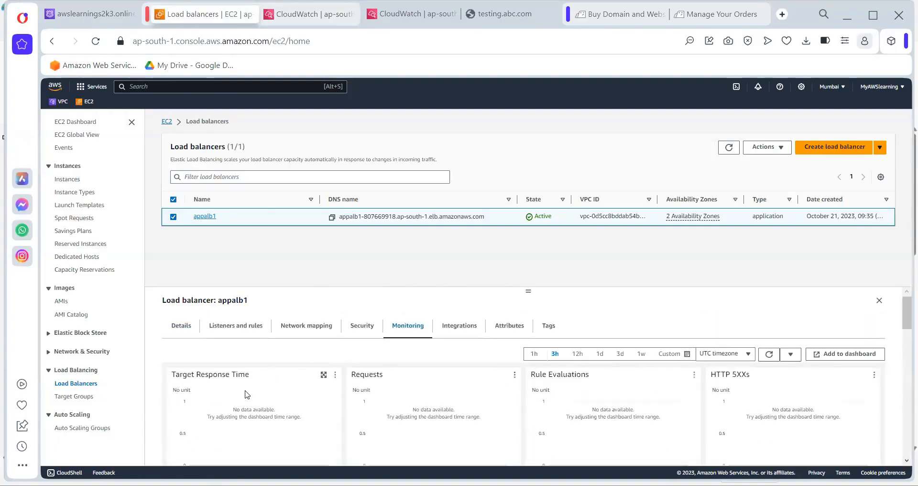
scroll(665, 426, "down", 3)
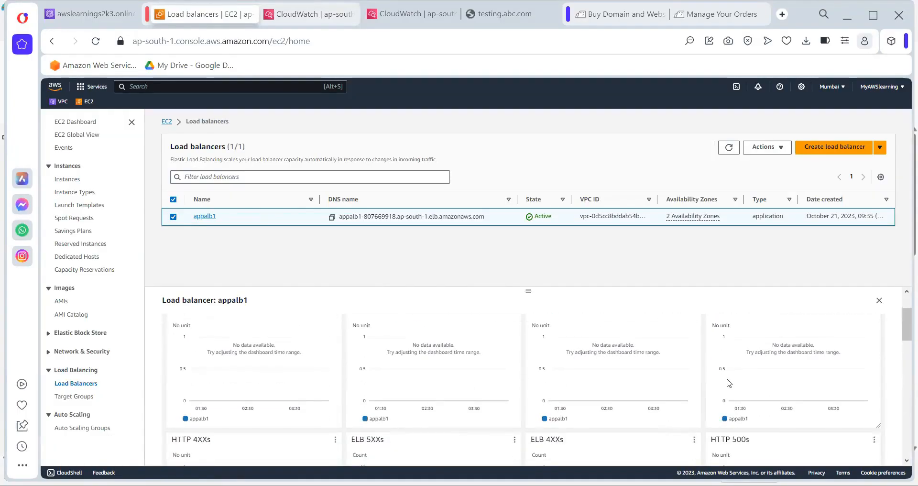
scroll(729, 383, "down", 5)
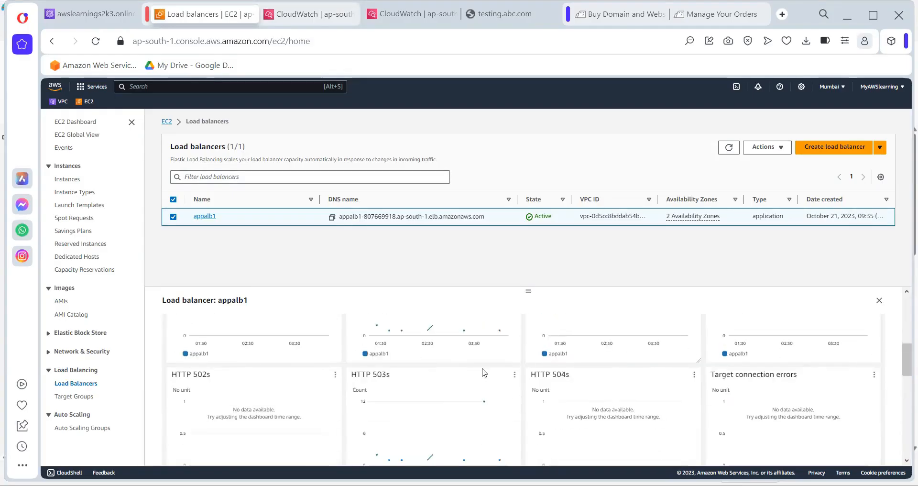
scroll(684, 382, "down", 3)
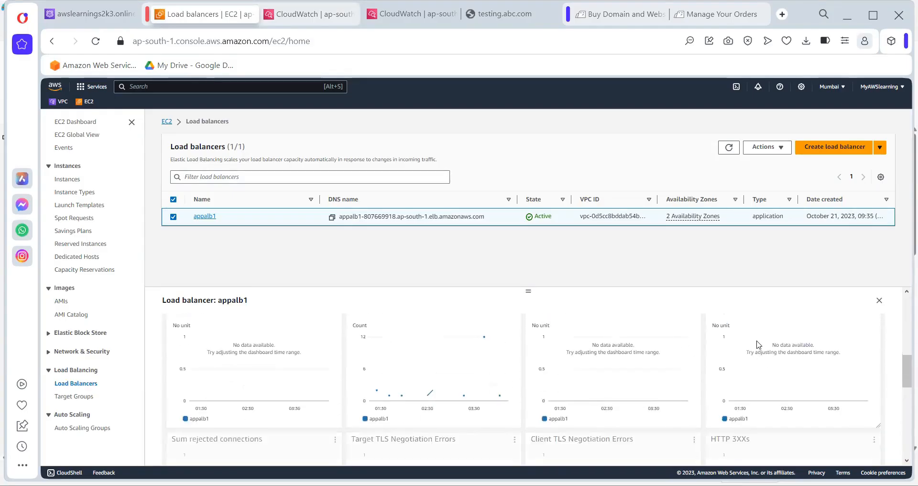
scroll(732, 383, "down", 3)
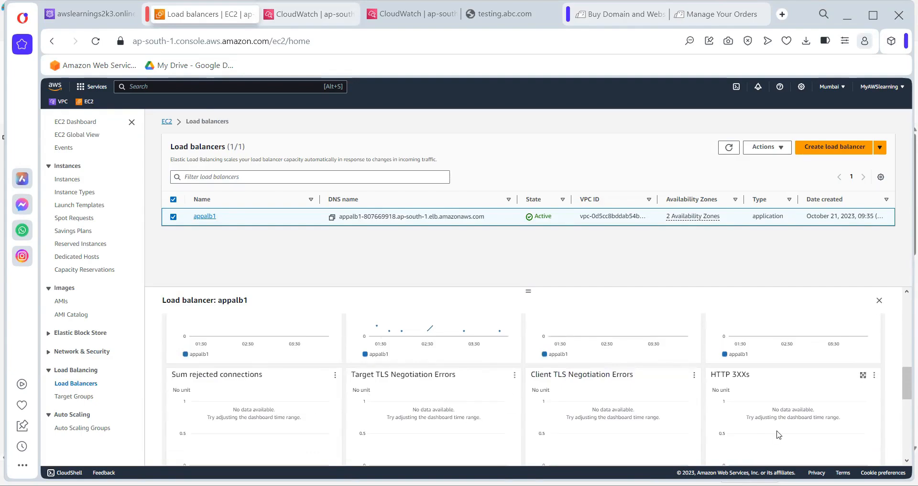
scroll(777, 431, "down", 5)
scroll(777, 431, "down", 3)
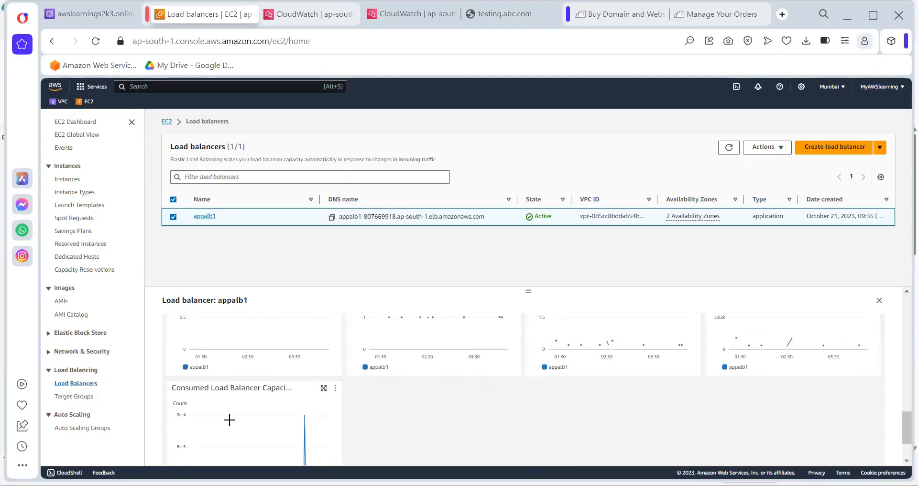
scroll(240, 420, "up", 3)
scroll(242, 420, "up", 5)
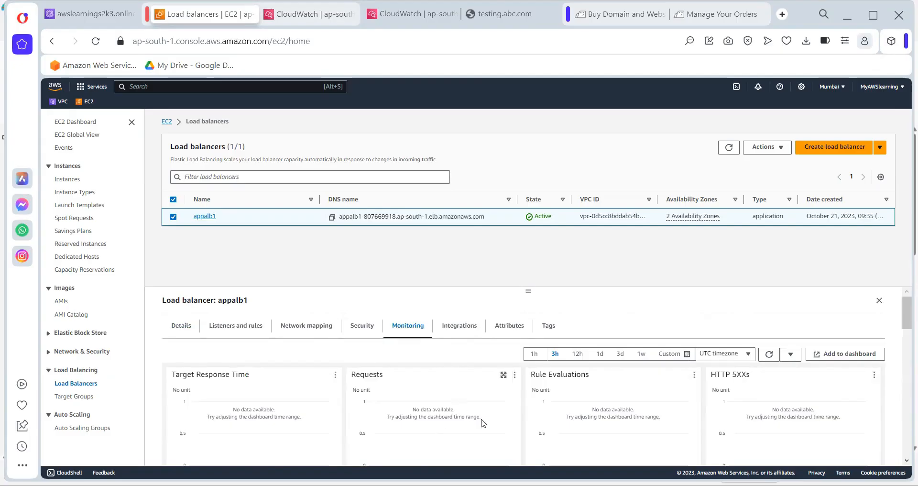
scroll(307, 430, "down", 5)
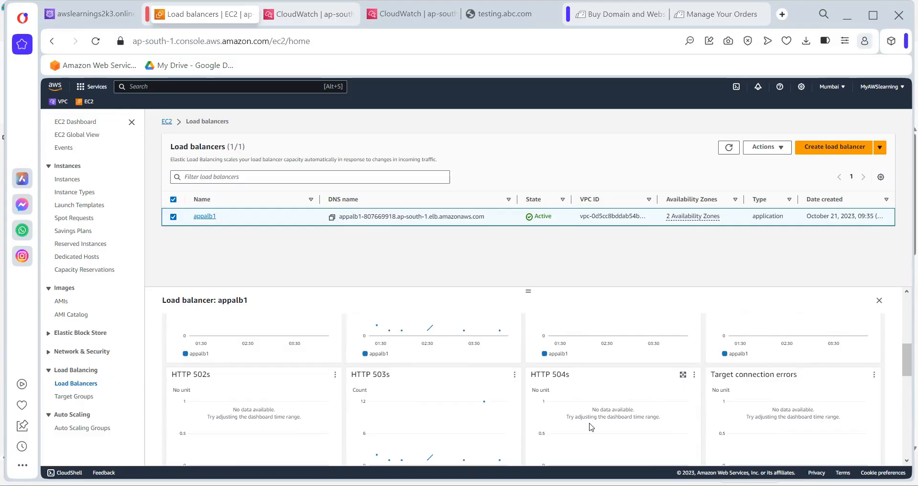
scroll(600, 425, "up", 5)
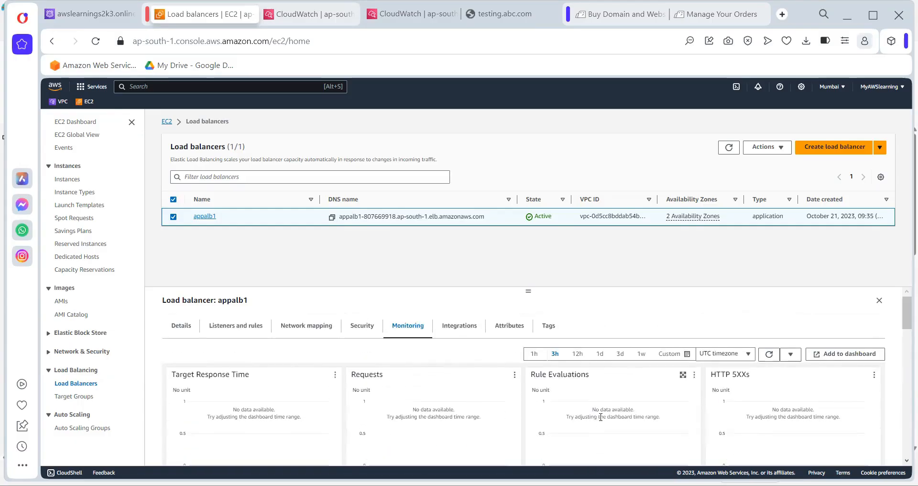
Start adding appalb1's graphs to a dashboard, cancel, and go back to the Load balancers tab
left_click(822, 355)
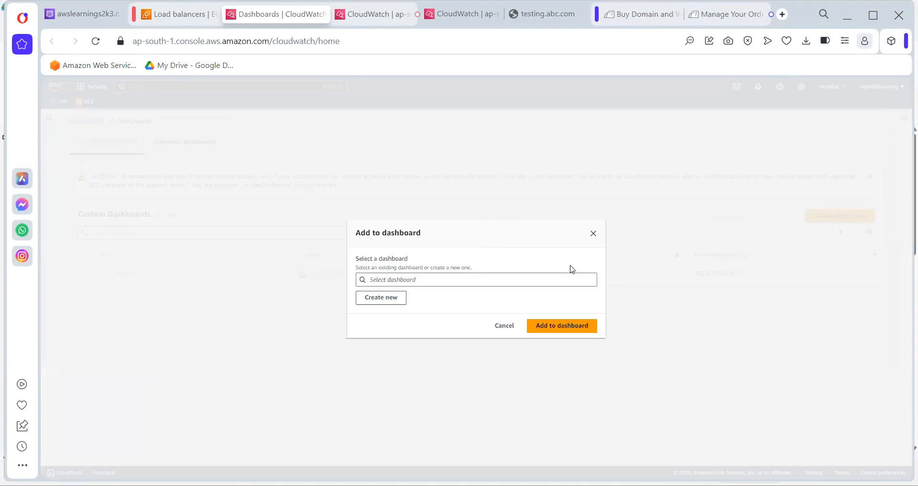
left_click(512, 331)
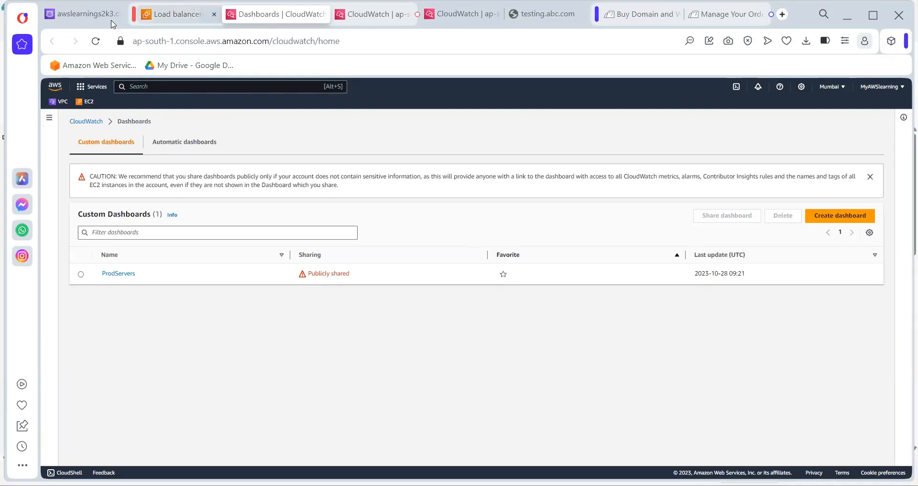
left_click(167, 15)
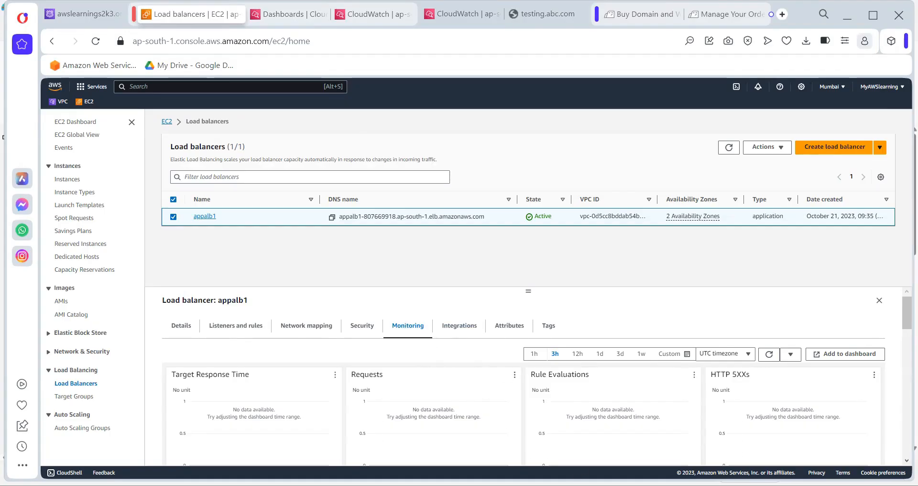
Add a 'Decision / Scaling /Upgrade' note with '1. CloudWatch review env' below the Alarm notes
key("alt+Tab")
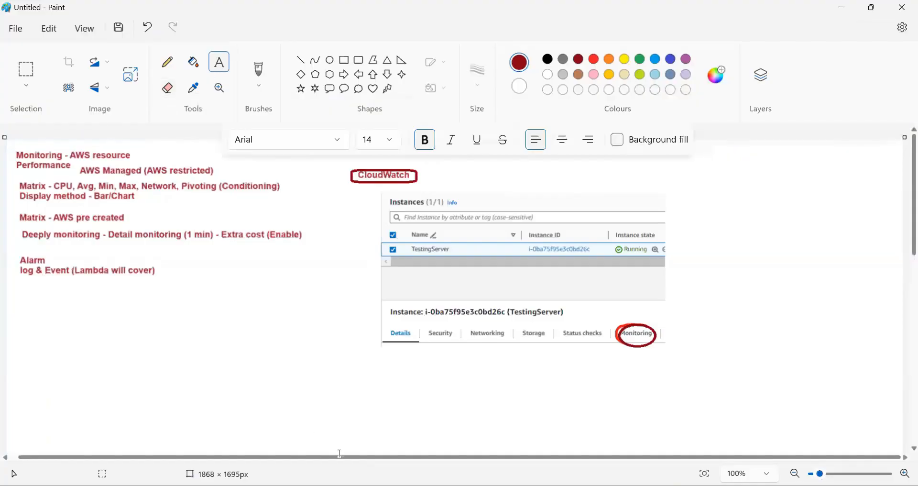
left_click_drag(40, 285, 357, 470)
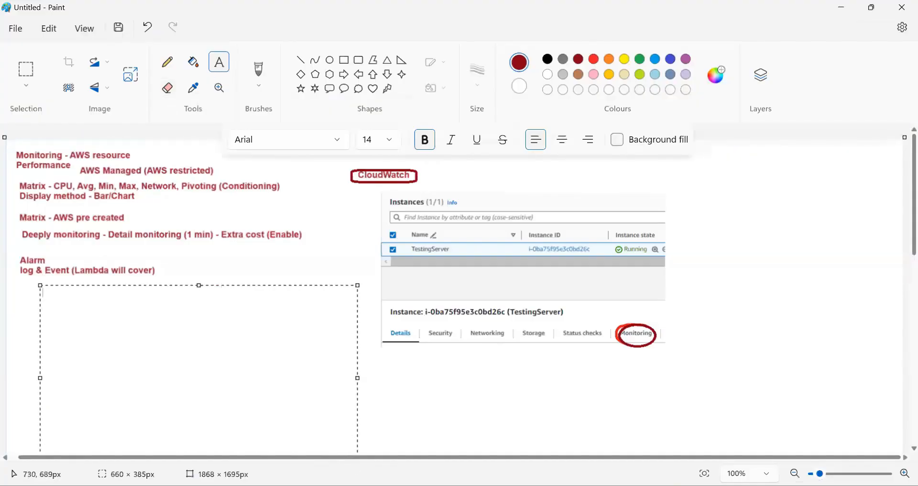
type("Decision / Scaling")
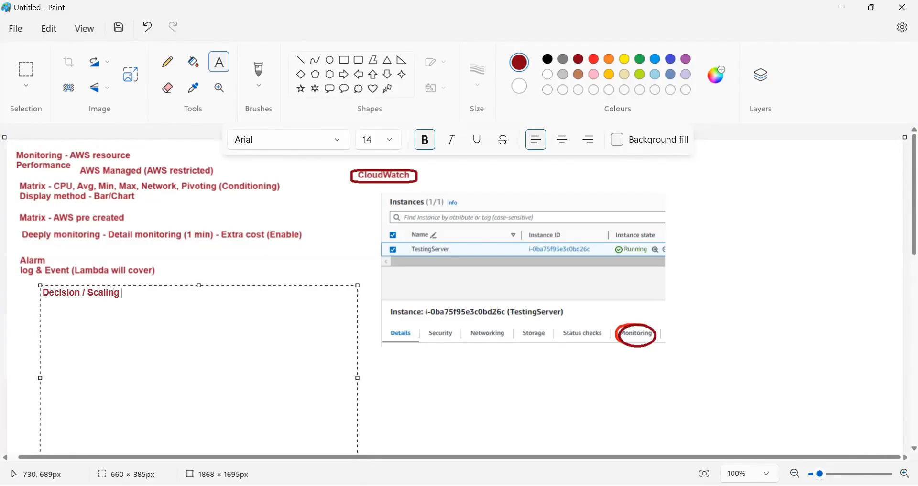
type(" /Upgrade")
key("Return")
type("1. Cloud")
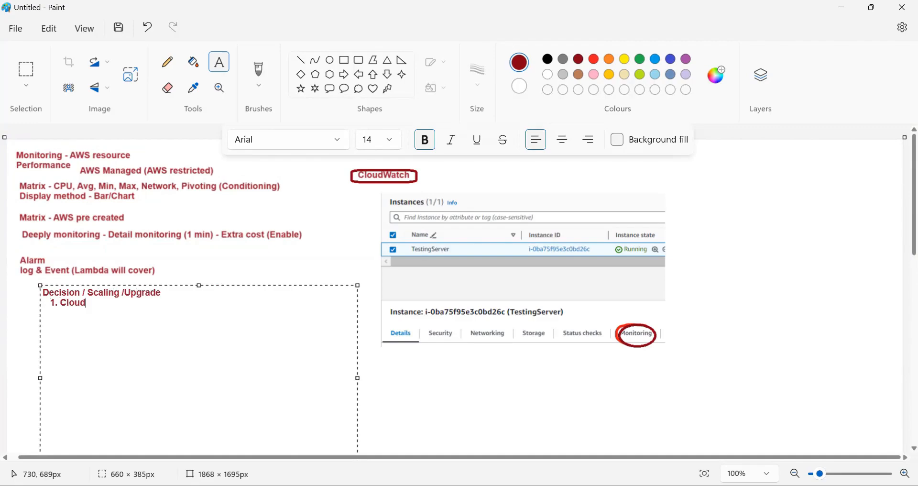
type("Watch review env")
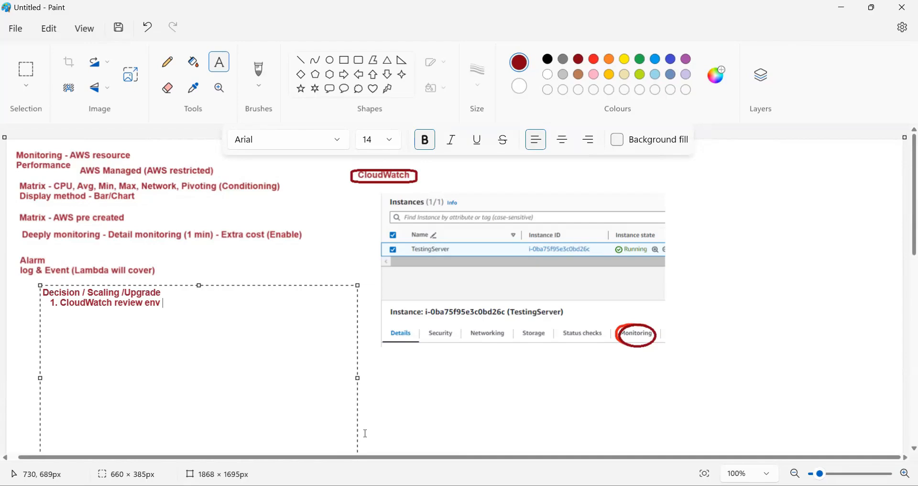
left_click(299, 269)
Draw a dark red box around the 'log & Event (Lambda will cover)' line, redoing a misplaced first attempt
left_click(297, 291)
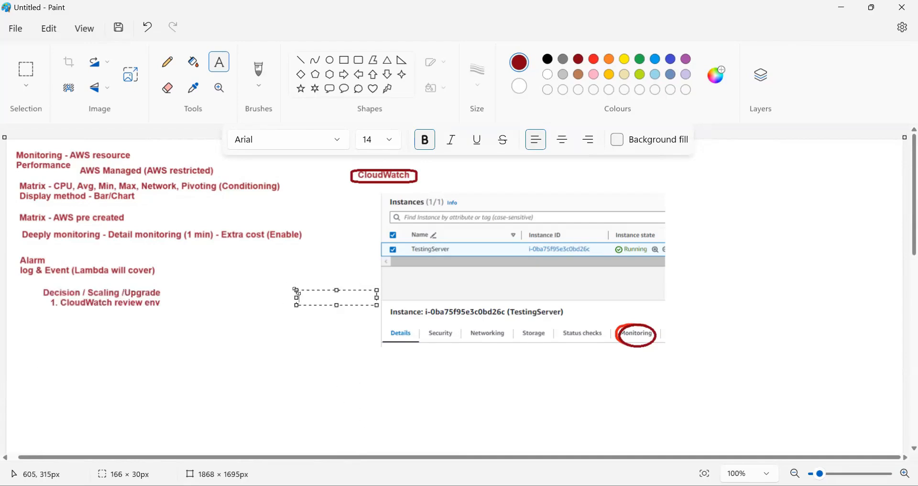
left_click(97, 276)
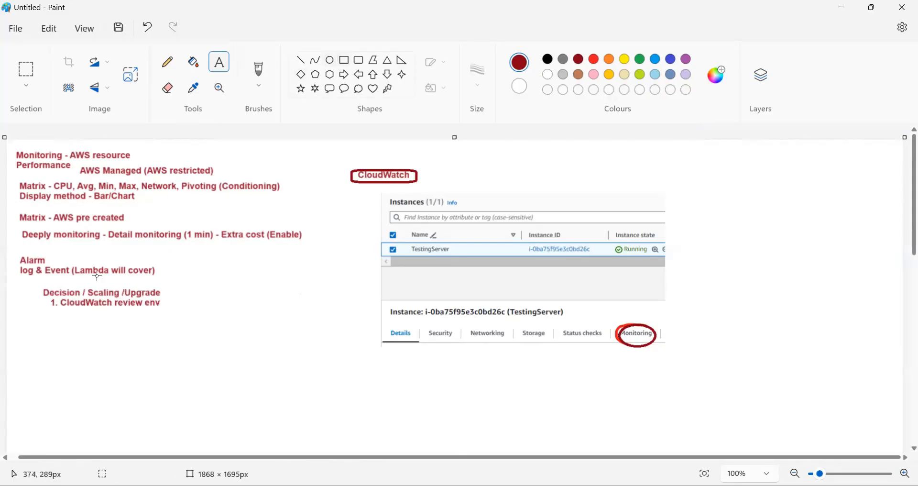
left_click_drag(16, 262, 103, 285)
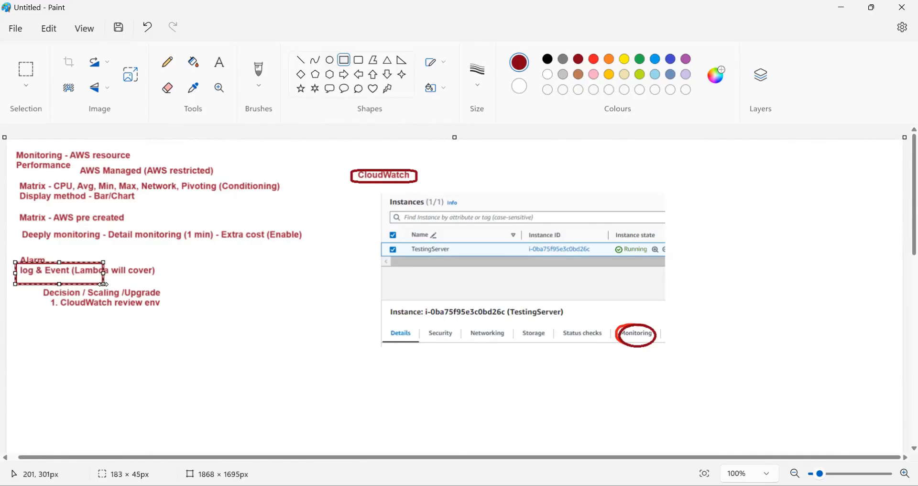
key("ctrl+z")
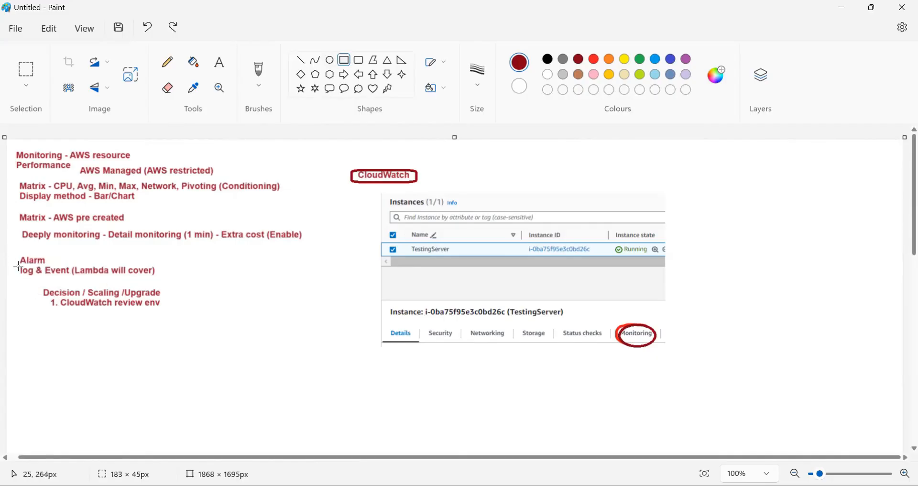
left_click_drag(17, 266, 159, 277)
left_click(181, 280)
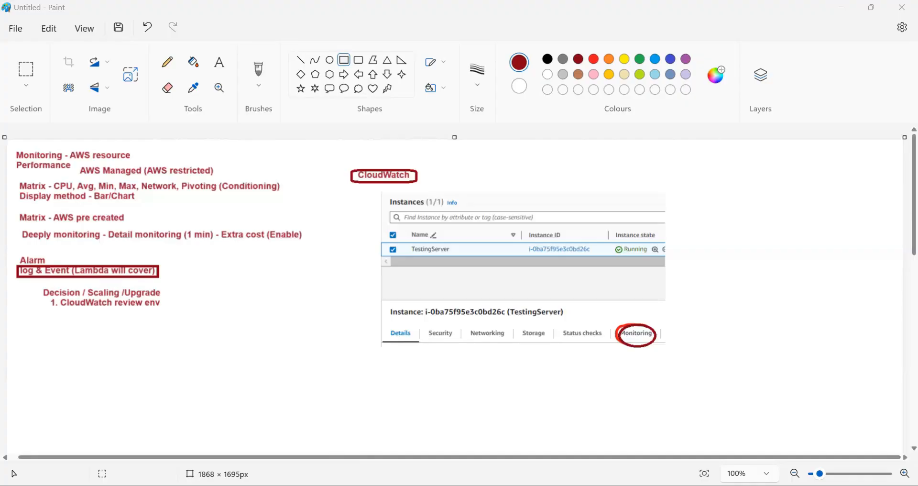
key("alt+Tab")
key("alt+Tab")
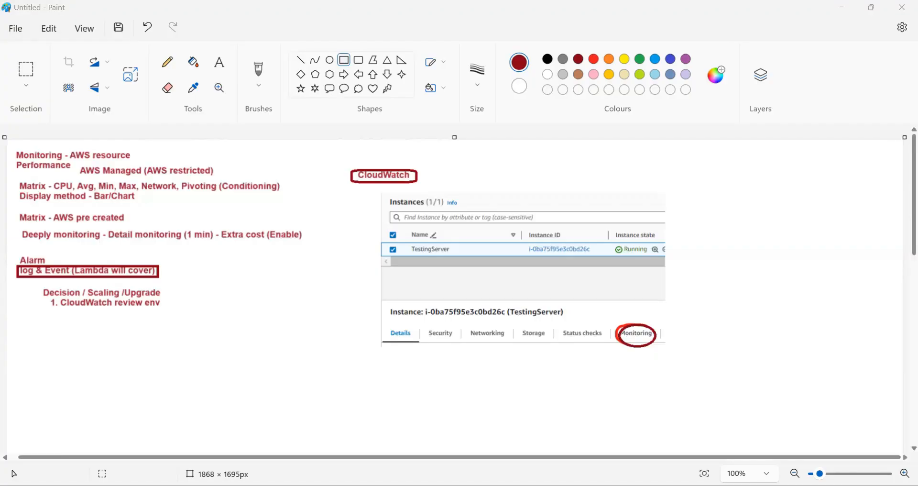